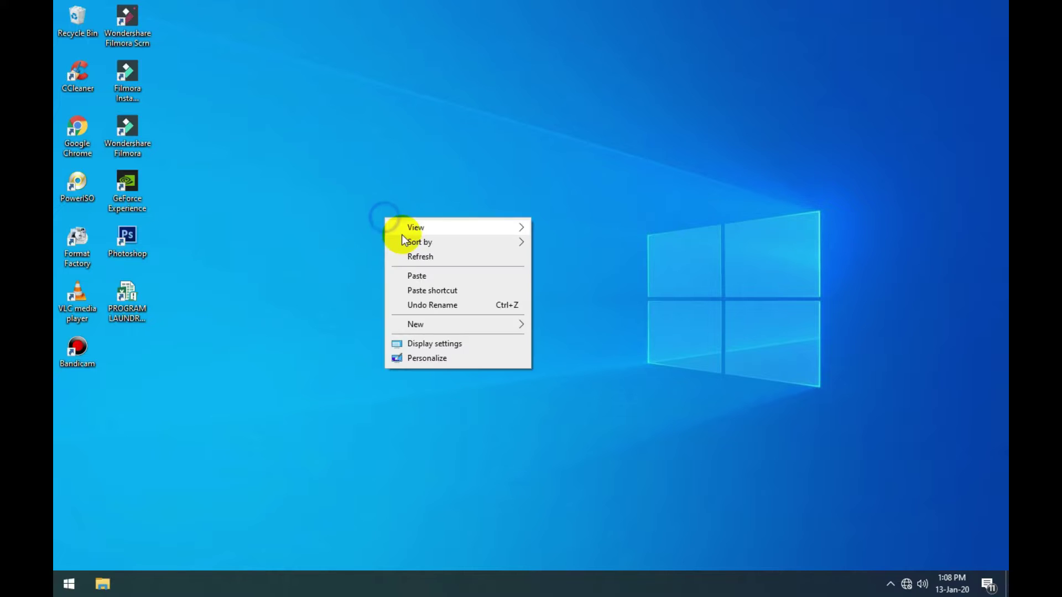
Step: Refresh the desktop and launch the PROGRAM LAUNDRY ANNA V.2 workbook
left_click(406, 256)
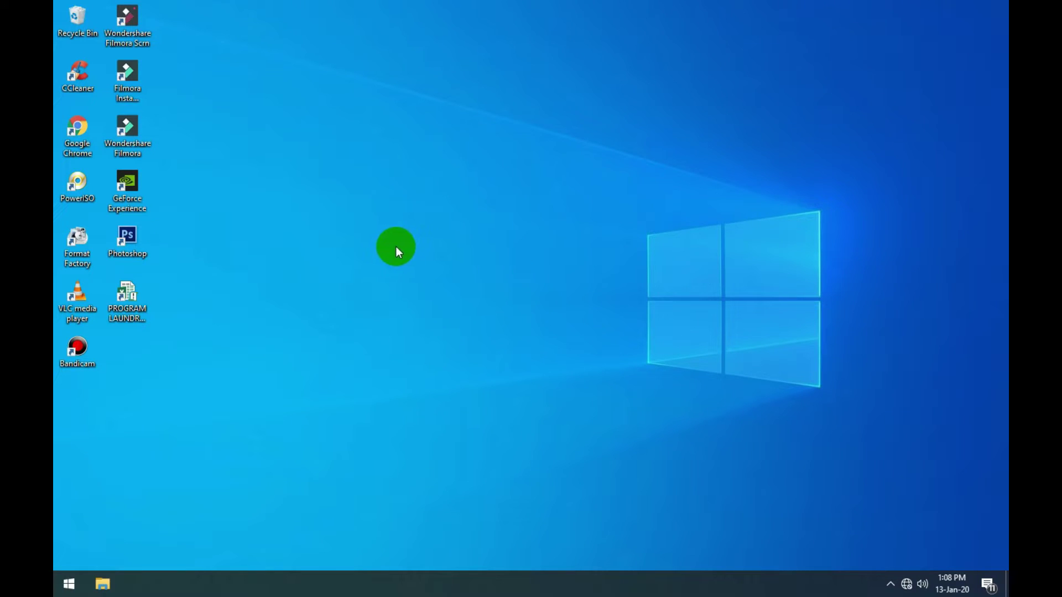
left_click(142, 314)
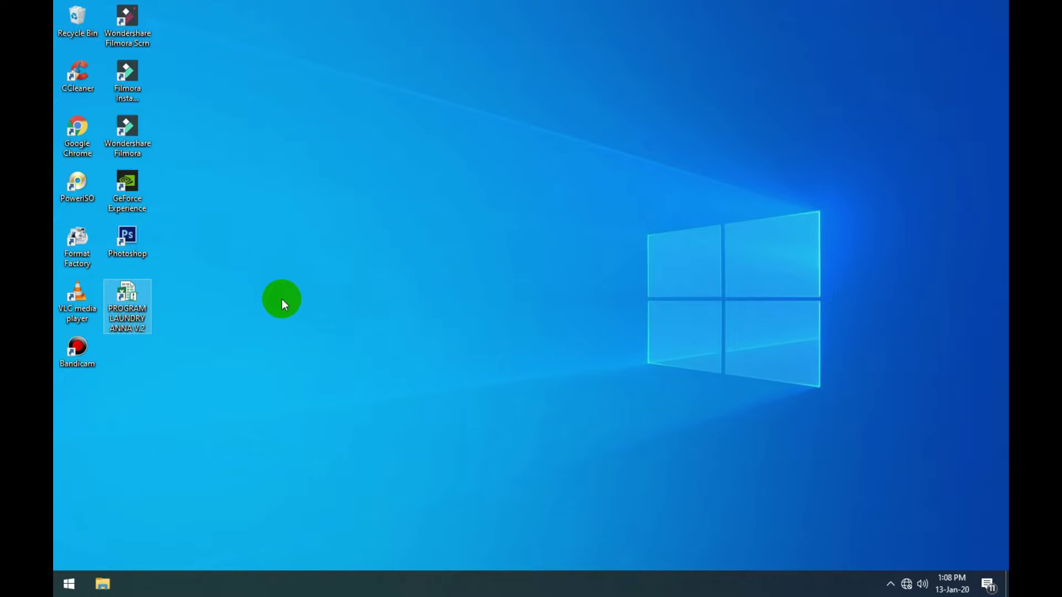
left_click(216, 322)
right_click(275, 205)
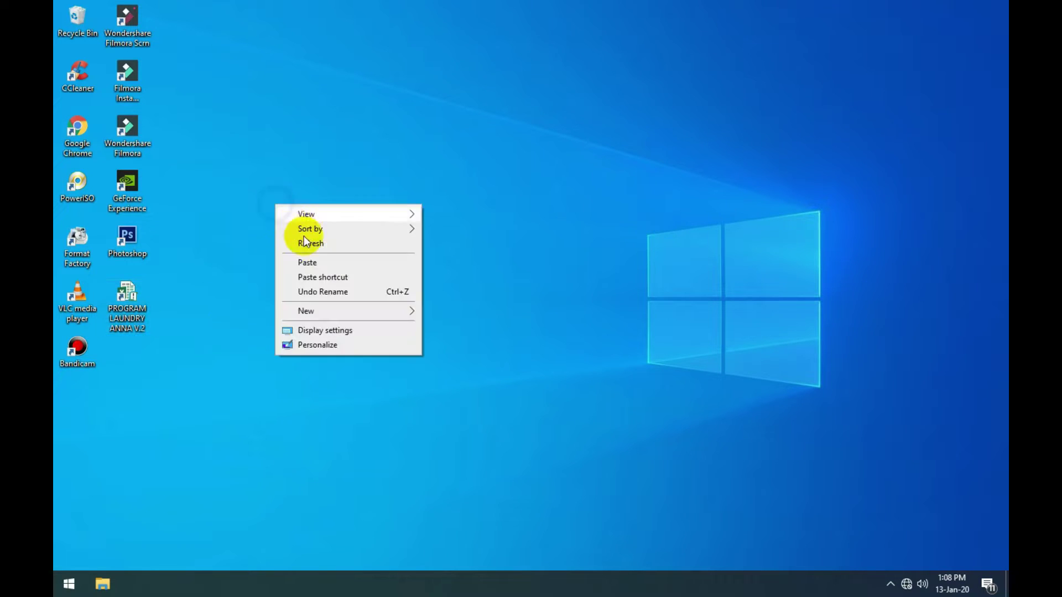
left_click(308, 247)
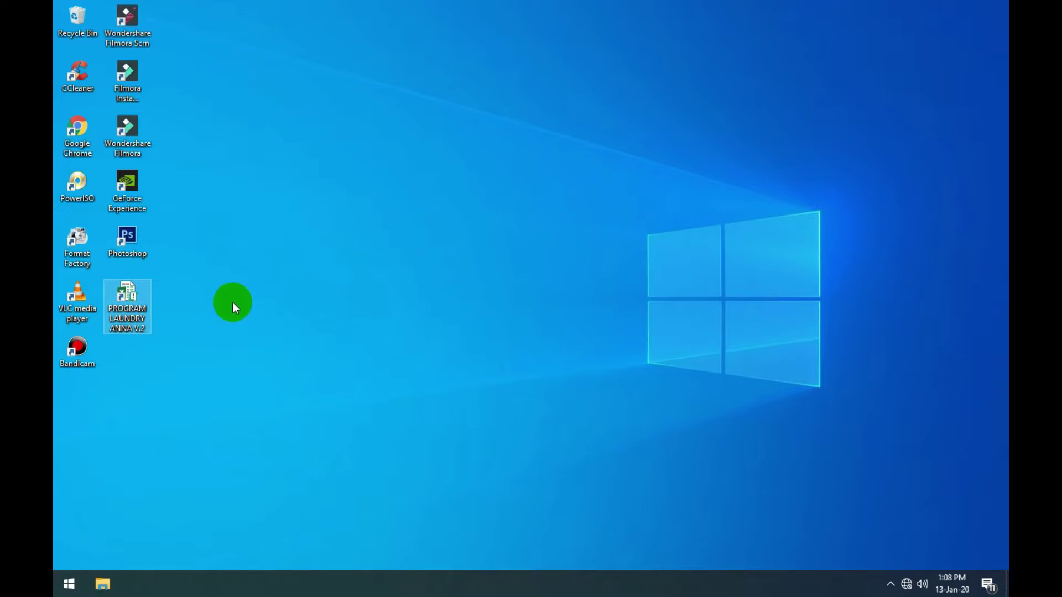
double_click(143, 291)
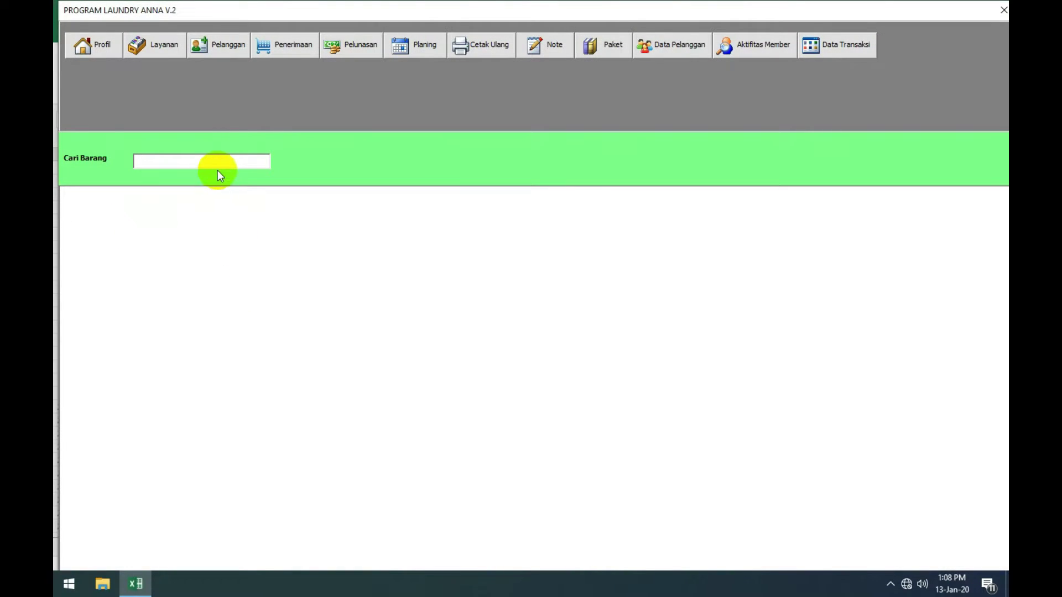
Step: Preview the Profile Laundry form twice, moving it higher, and close it again
left_click(217, 164)
left_click(103, 44)
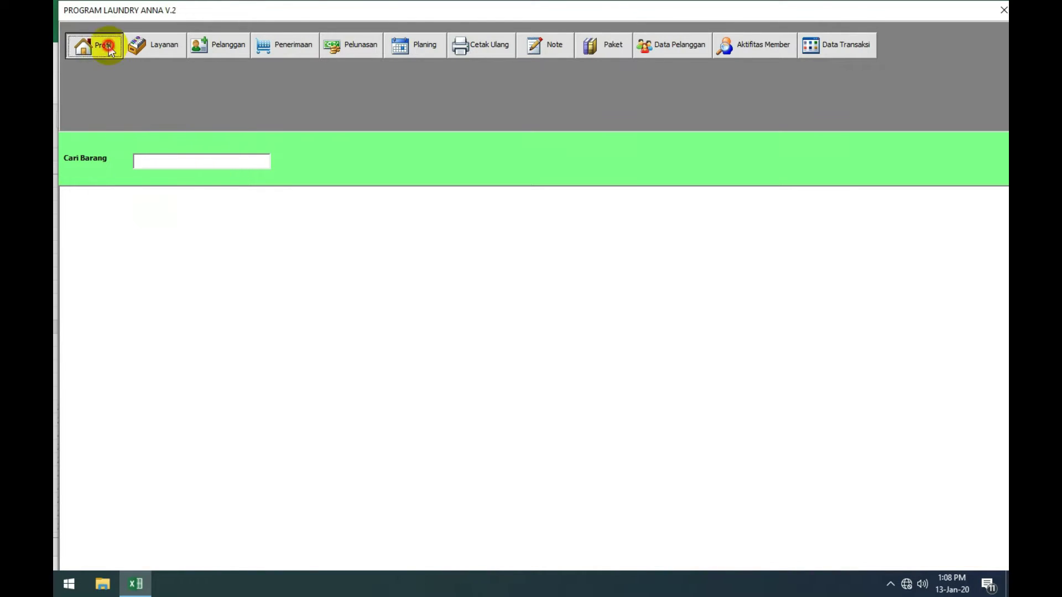
left_click(656, 160)
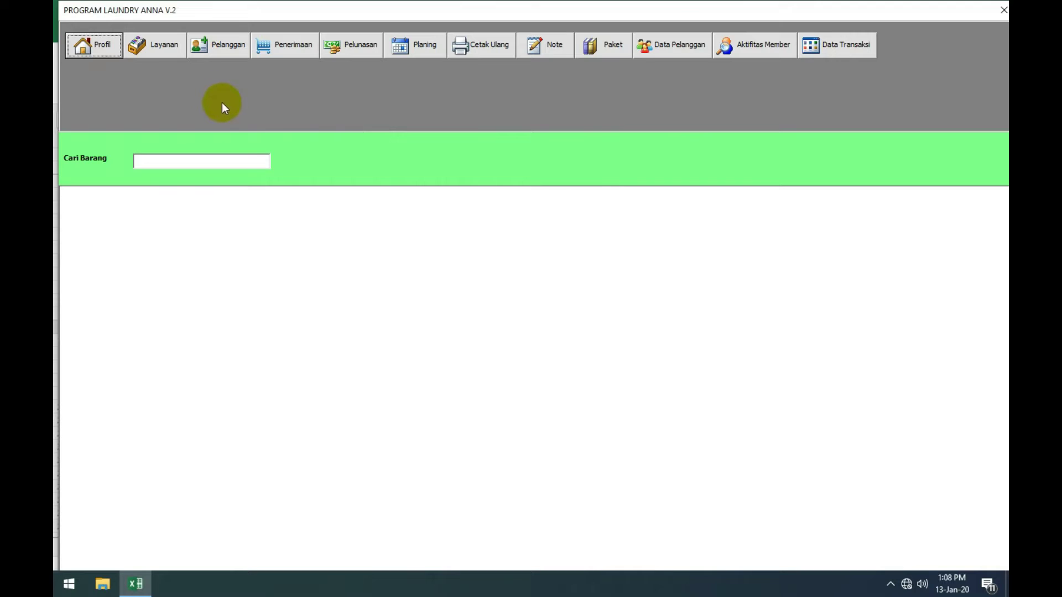
left_click(91, 46)
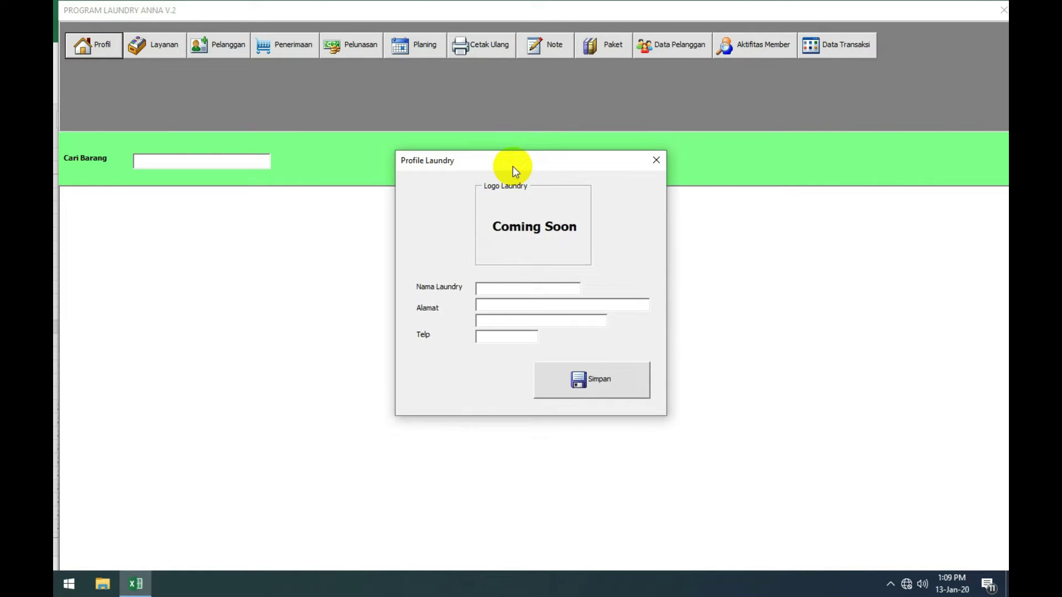
left_click_drag(512, 166, 514, 139)
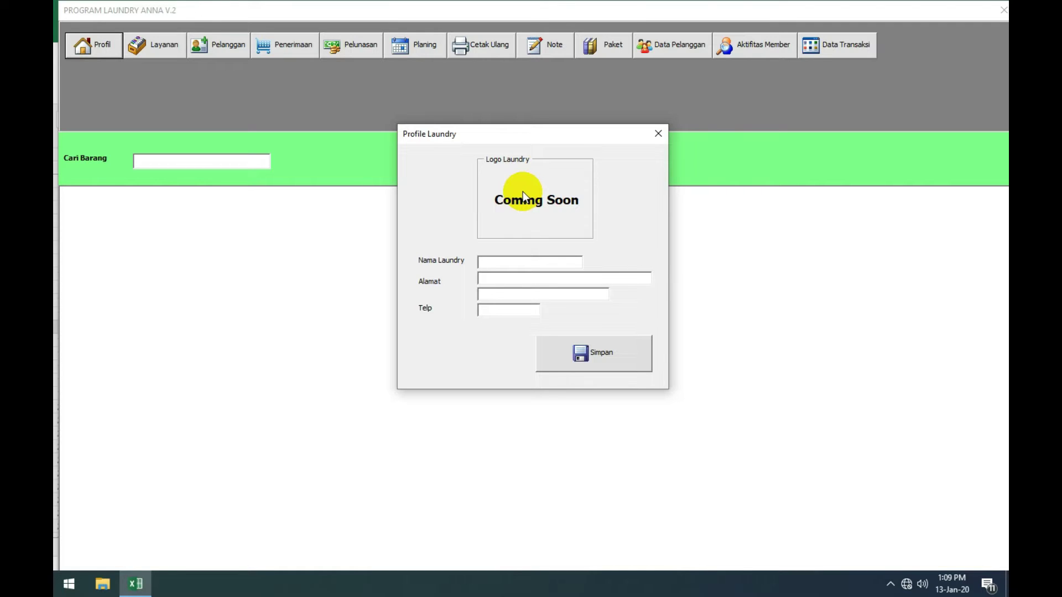
left_click(658, 133)
Step: Close the laundry program and inspect the cetak receipt sheet, undoing a logo move
left_click(1002, 10)
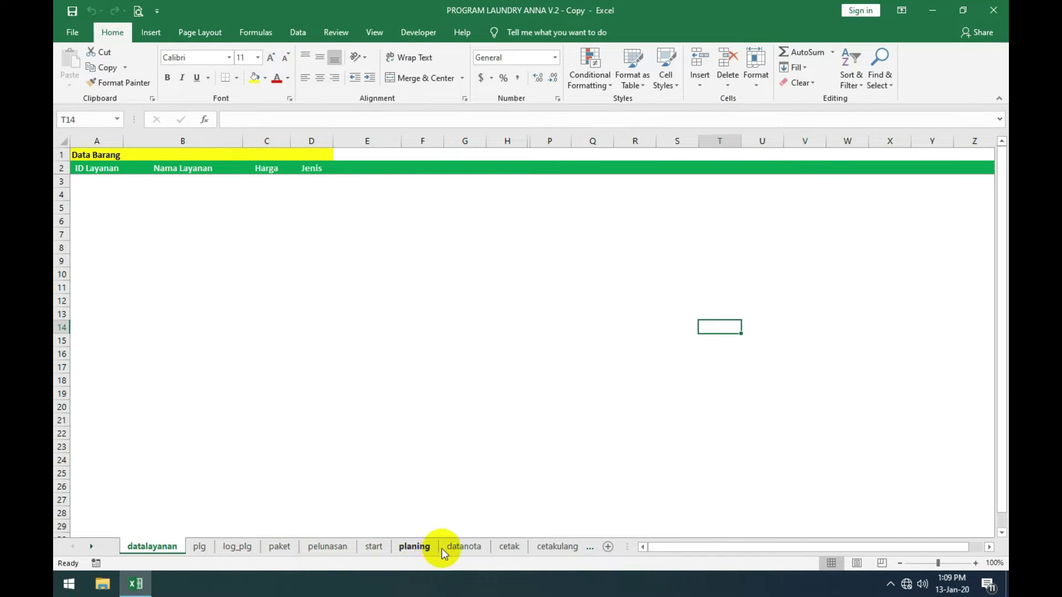
left_click(508, 548)
scroll(244, 293, "up", 2)
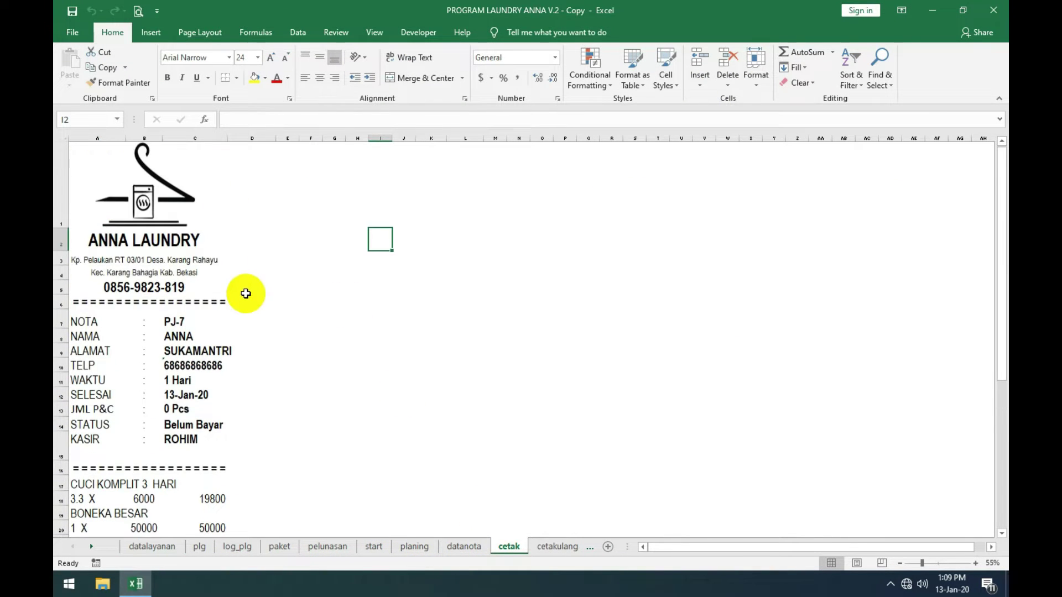
left_click(194, 209)
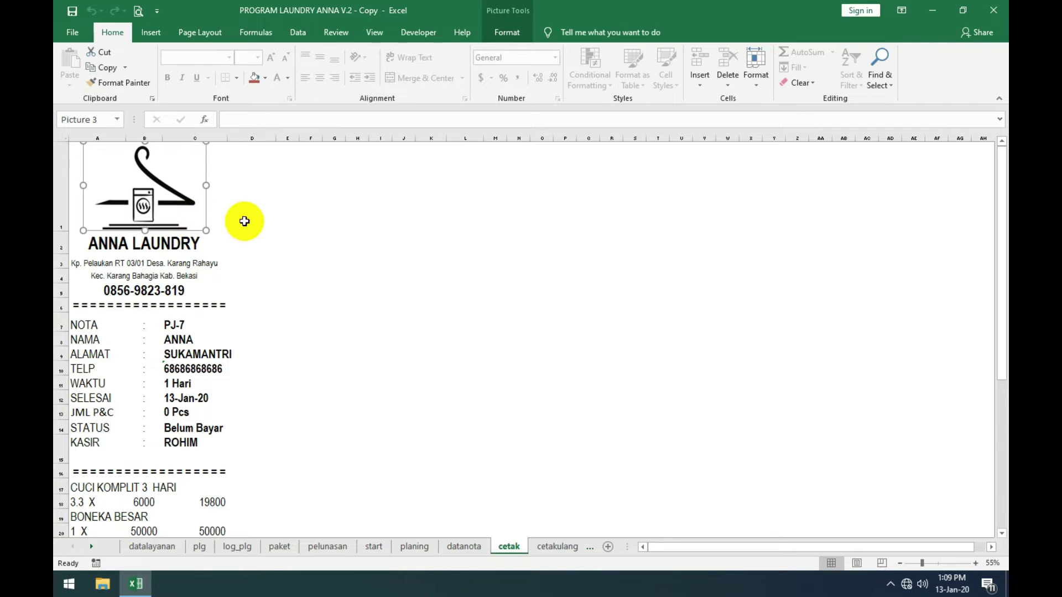
left_click_drag(148, 199, 246, 213)
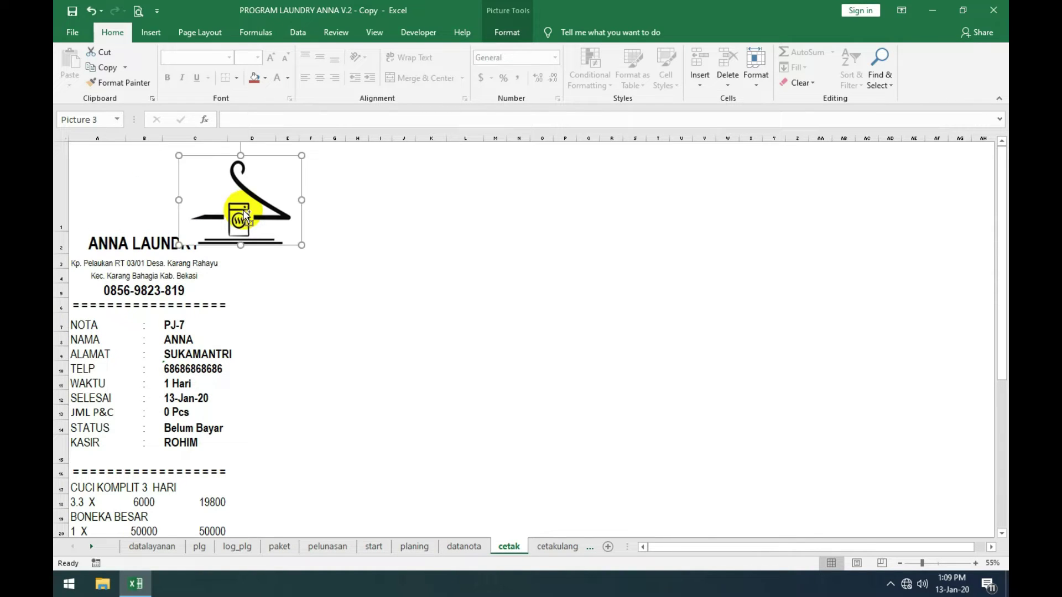
key("ctrl+z")
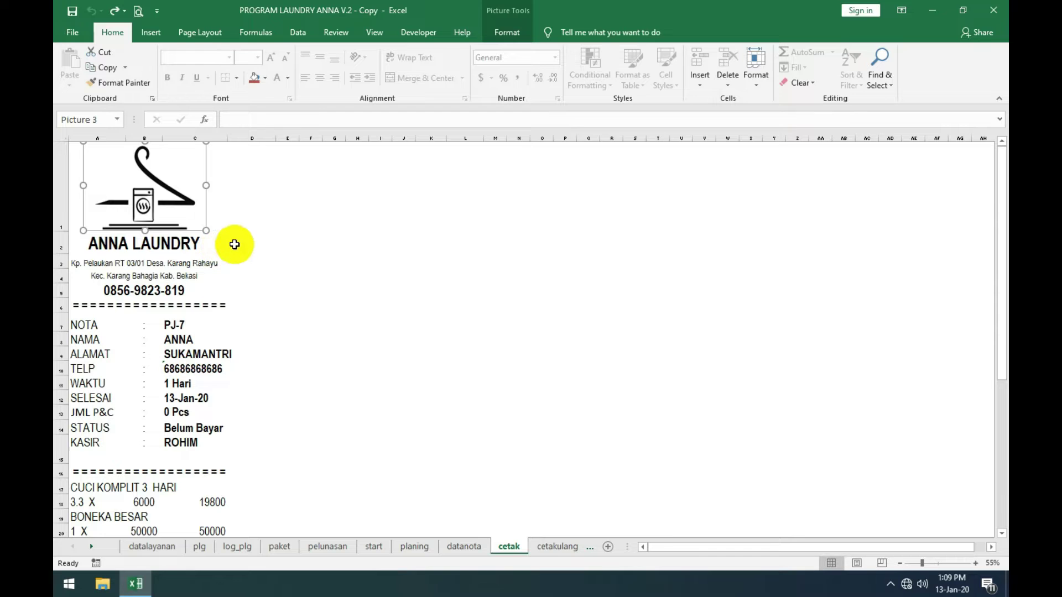
Step: Restart the laundry program from the start sheet and open the Profile Laundry form
left_click(370, 546)
left_click(198, 231)
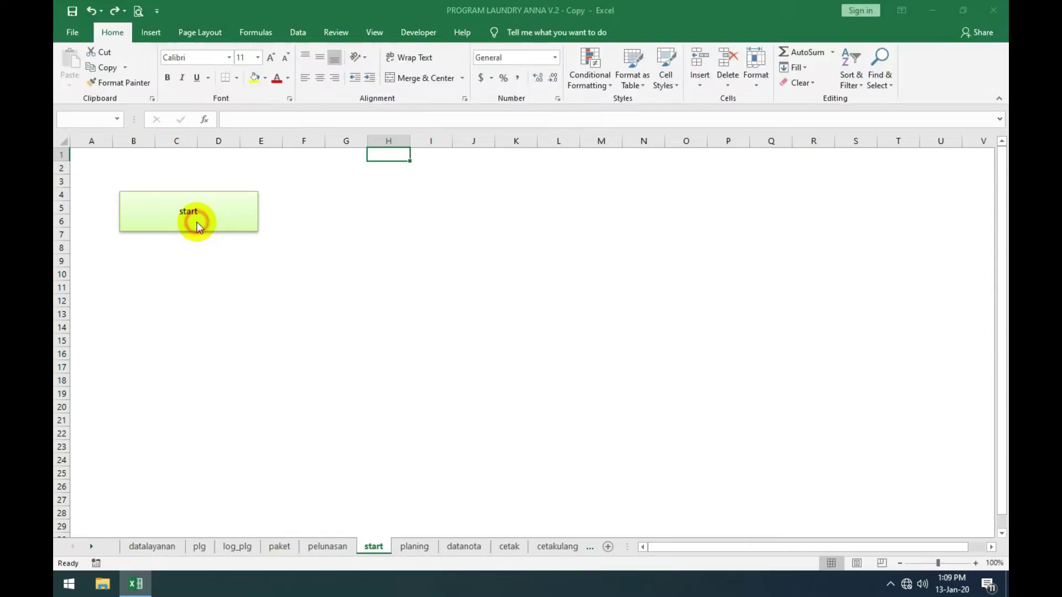
left_click(90, 43)
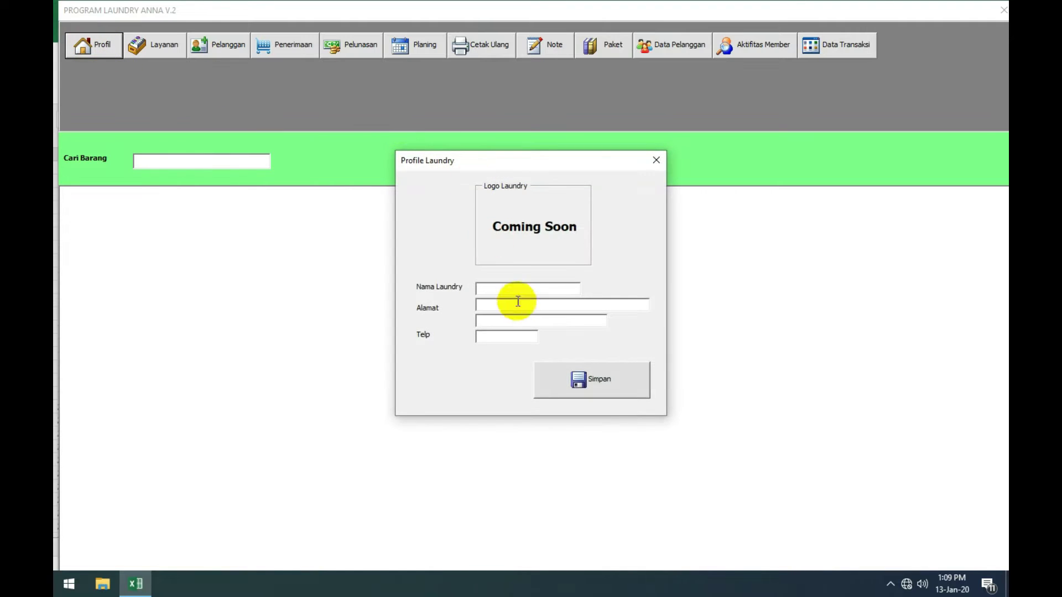
Step: Enter XYZ LAUNDRY as the name, its Sukaraya/Karang Raharja address lines, and the phone number
left_click(517, 291)
type("XYZ LAUNDRY")
left_click(510, 304)
type("jL. Sukaraya RT 03/01 Desa")
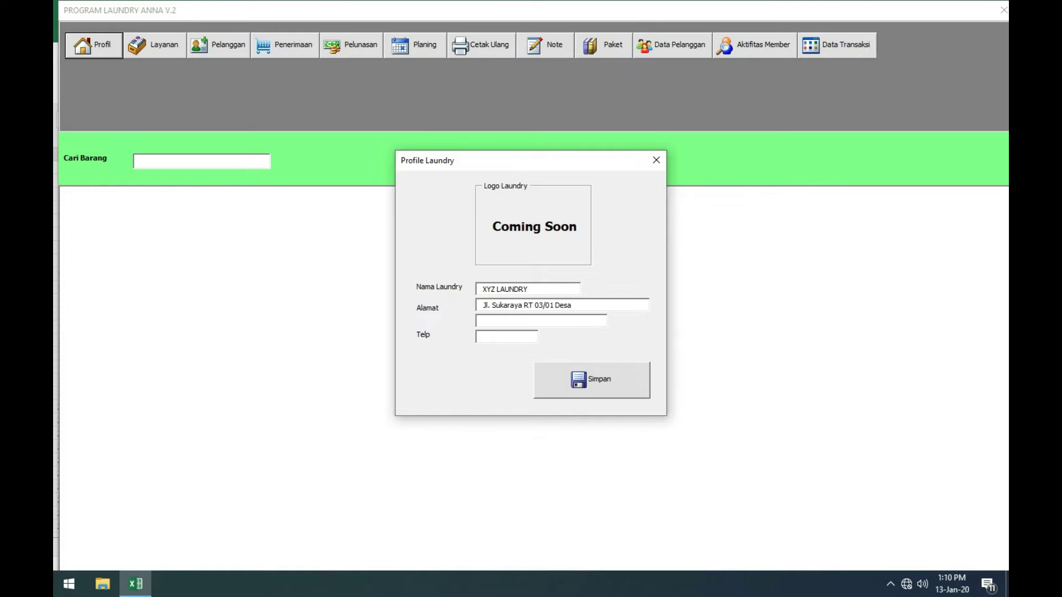
type(". Suaka")
type("maju")
left_click(585, 305)
key("BackSpace")
left_click(527, 321)
type("Kec. Karang Raharja Kab. ")
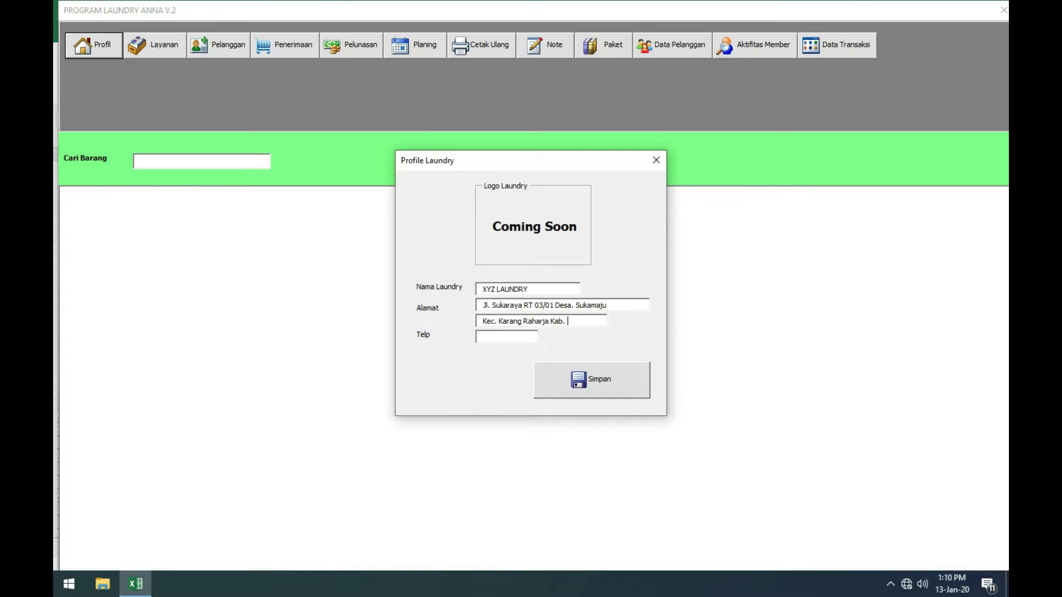
type("Bekas")
Step: Save the profile, then reopen the form to confirm the details stuck and close it
left_click(595, 380)
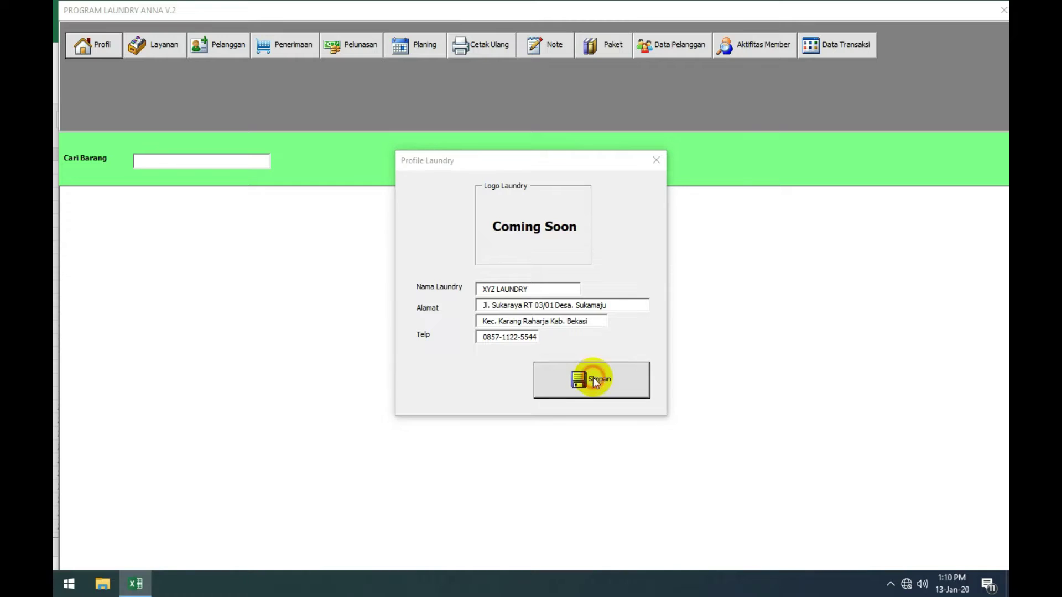
left_click(596, 338)
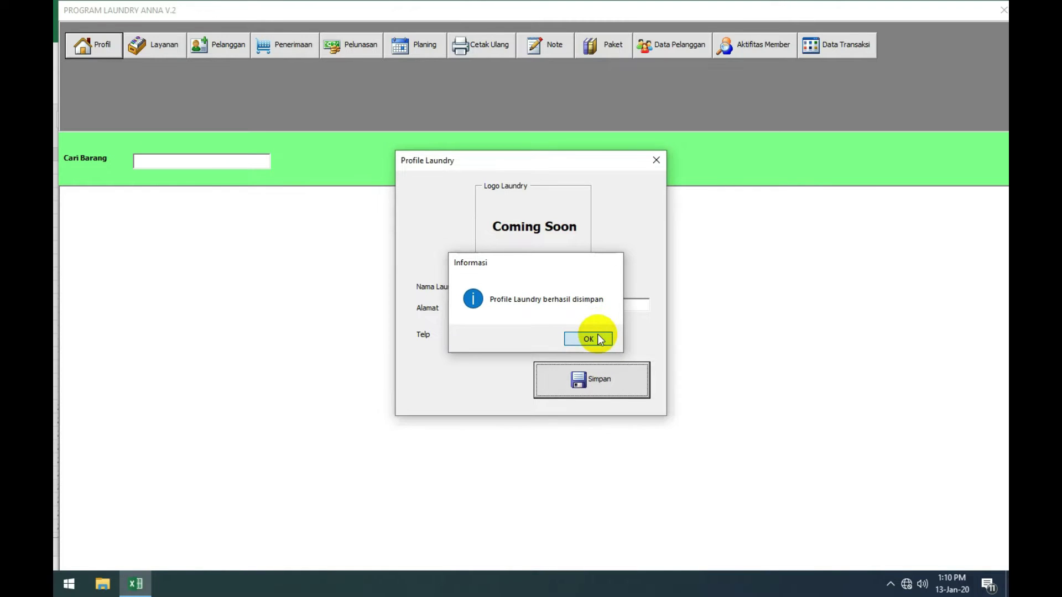
left_click(656, 160)
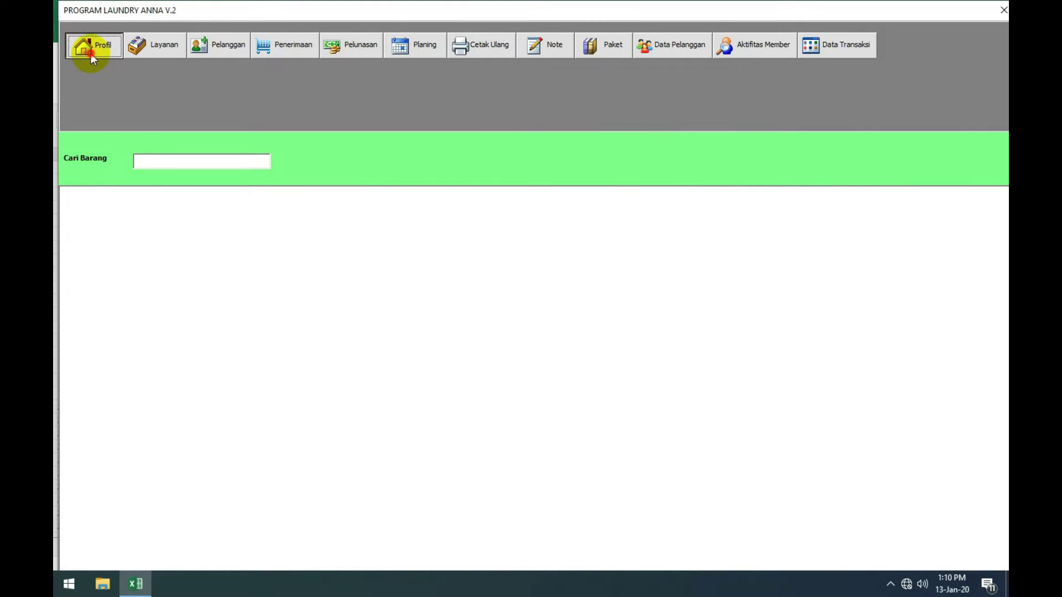
left_click(90, 48)
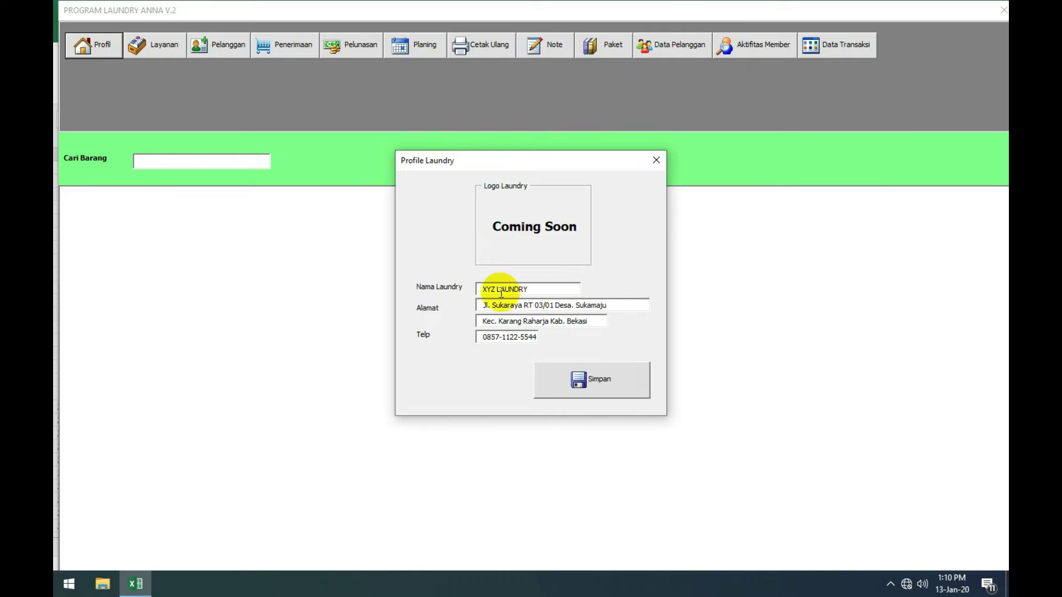
left_click(536, 290)
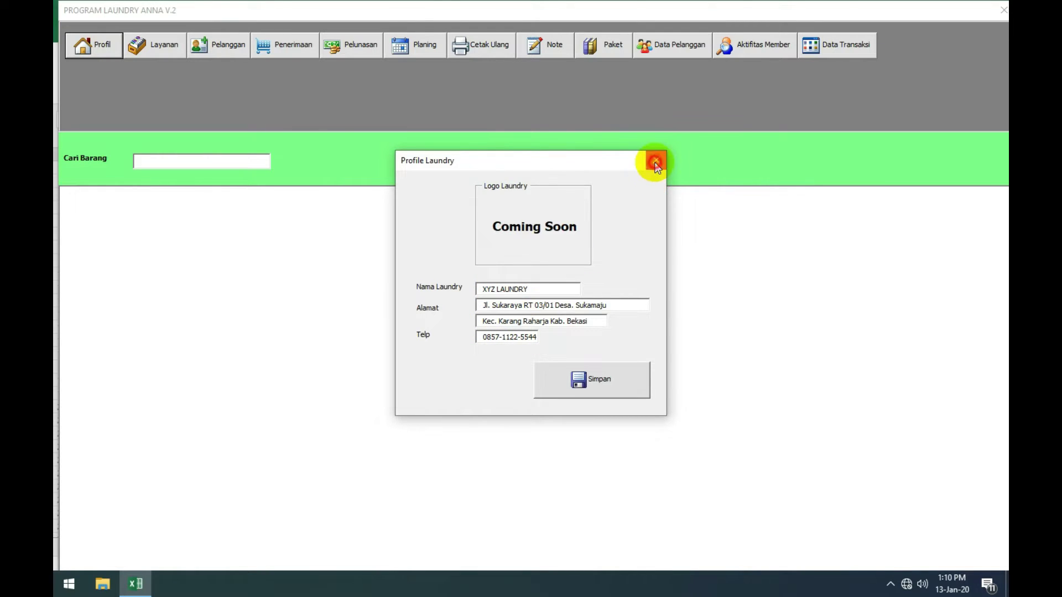
left_click(655, 162)
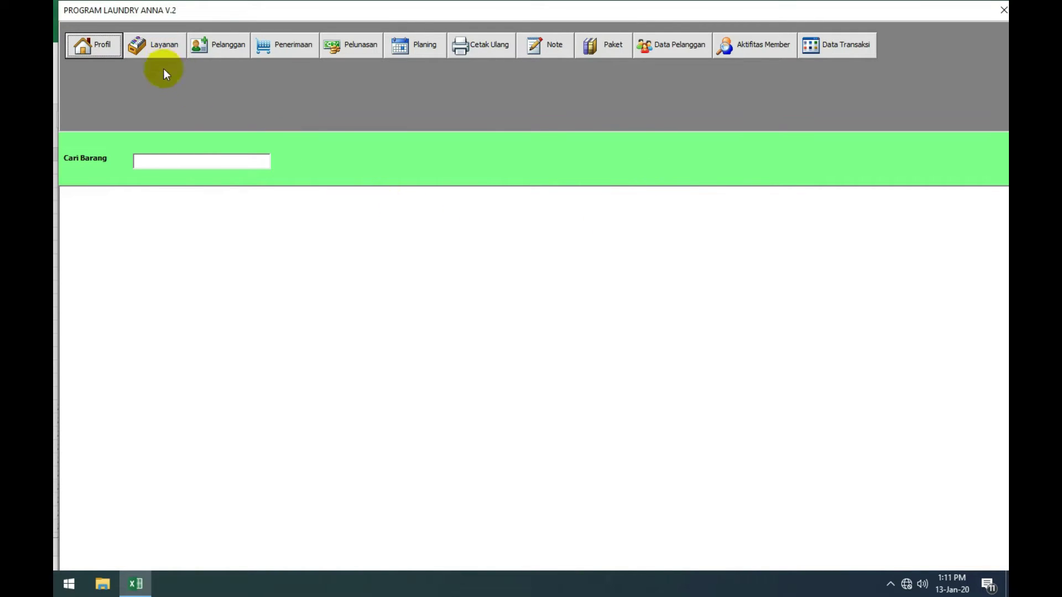
Step: Add the service CUCI SETRIKA 3 HARI at 6000, type Kiloan, in Input Layanan
left_click(180, 162)
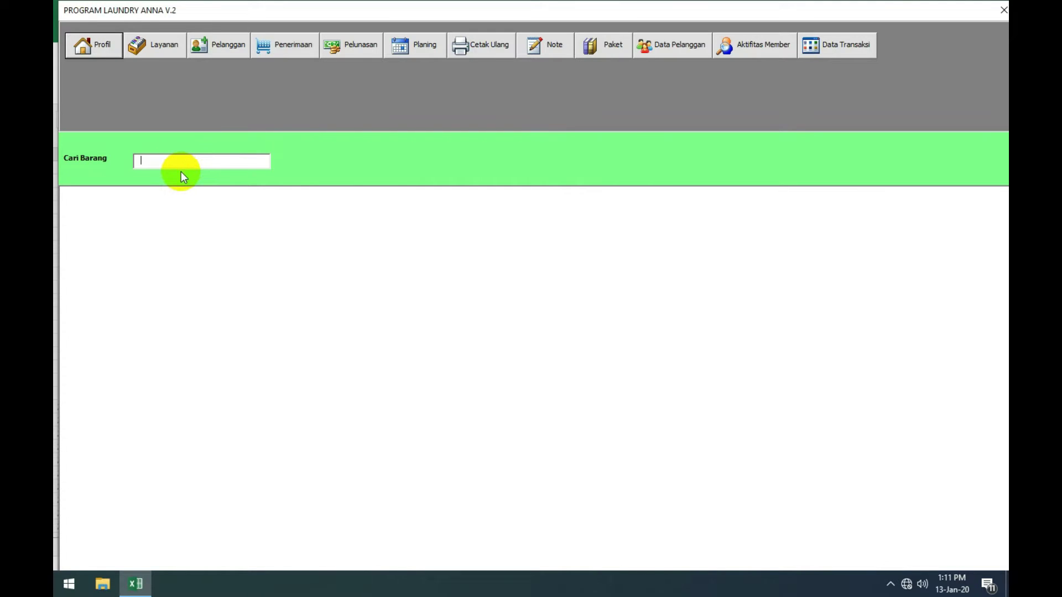
left_click(147, 47)
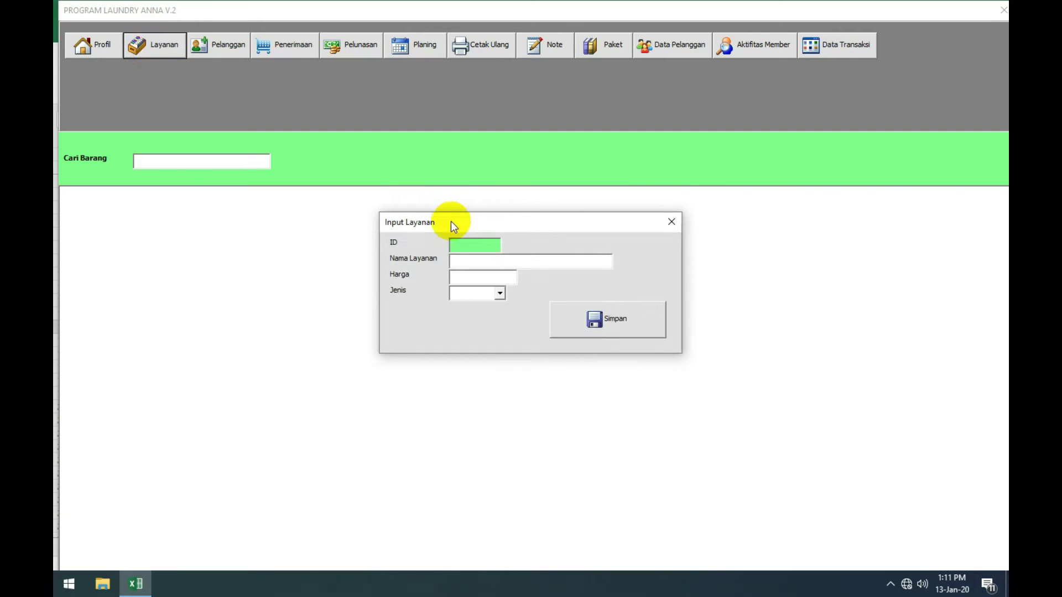
left_click_drag(450, 221, 450, 188)
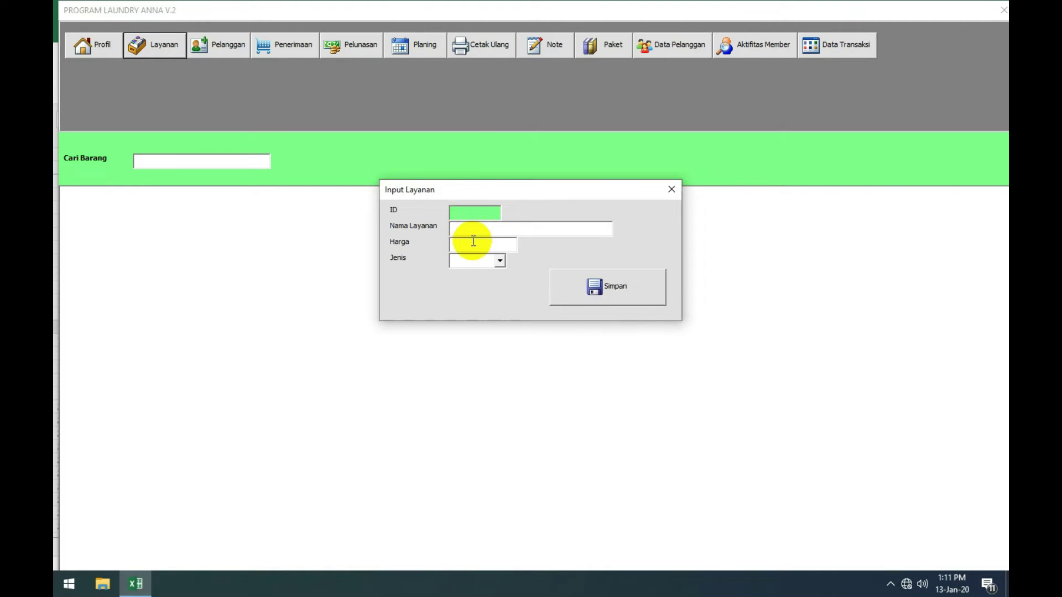
type("CUCI ")
type("SETRIKA ")
type("3 HARI")
type("6000")
left_click(499, 261)
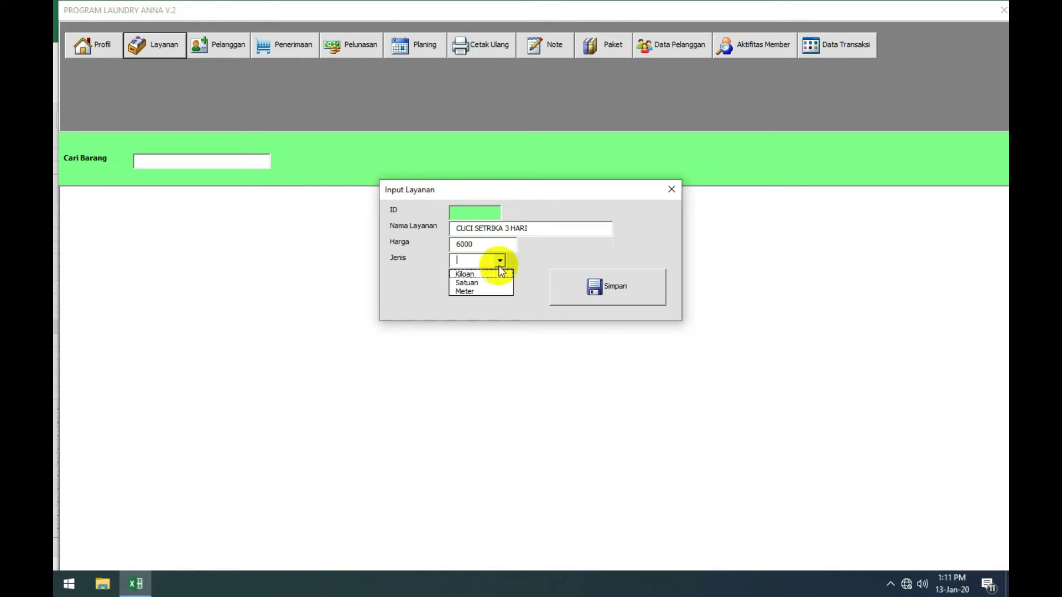
left_click(475, 274)
left_click(592, 289)
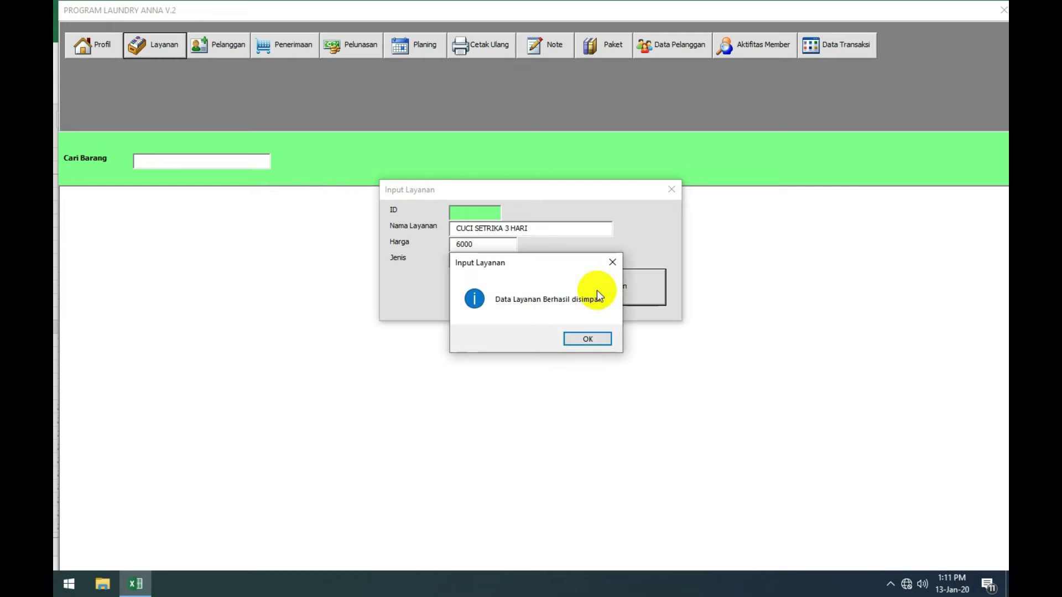
left_click(592, 339)
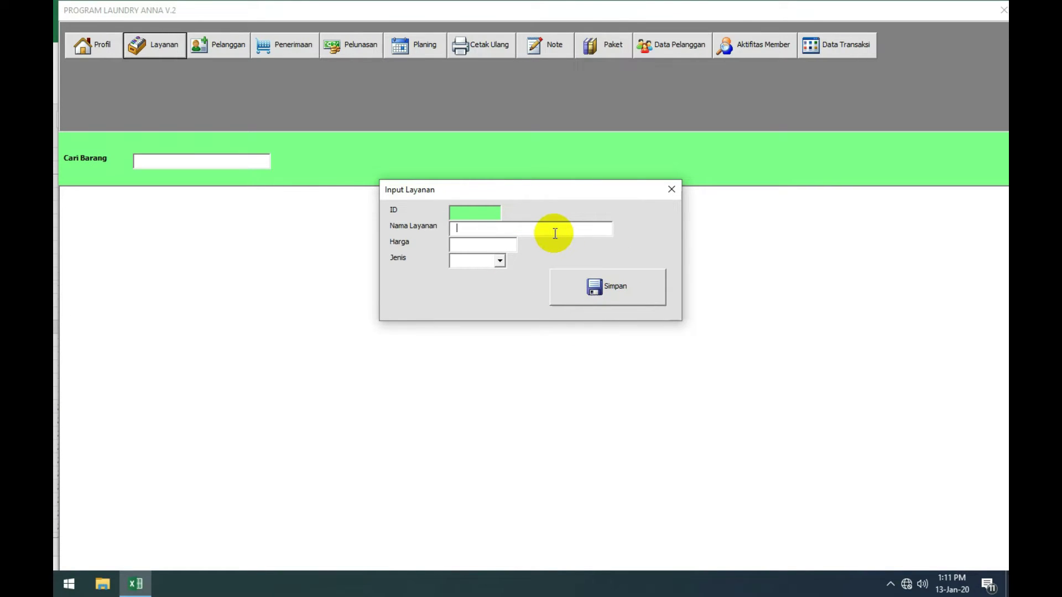
Step: Save the service BONEKA KECIL priced 5000 with type Satuan
type("BONEKA KECIL")
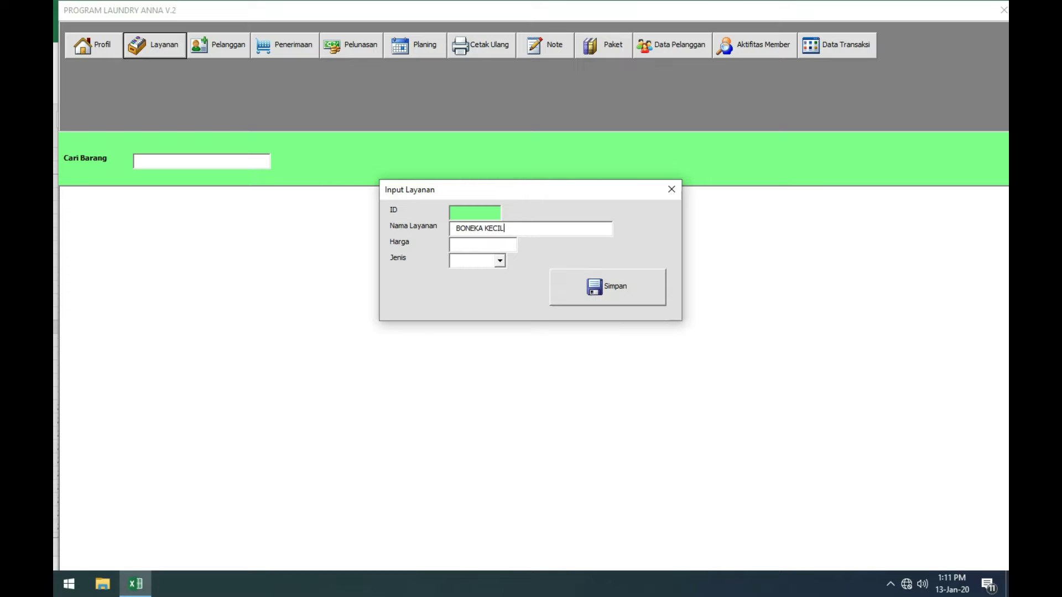
left_click(485, 246)
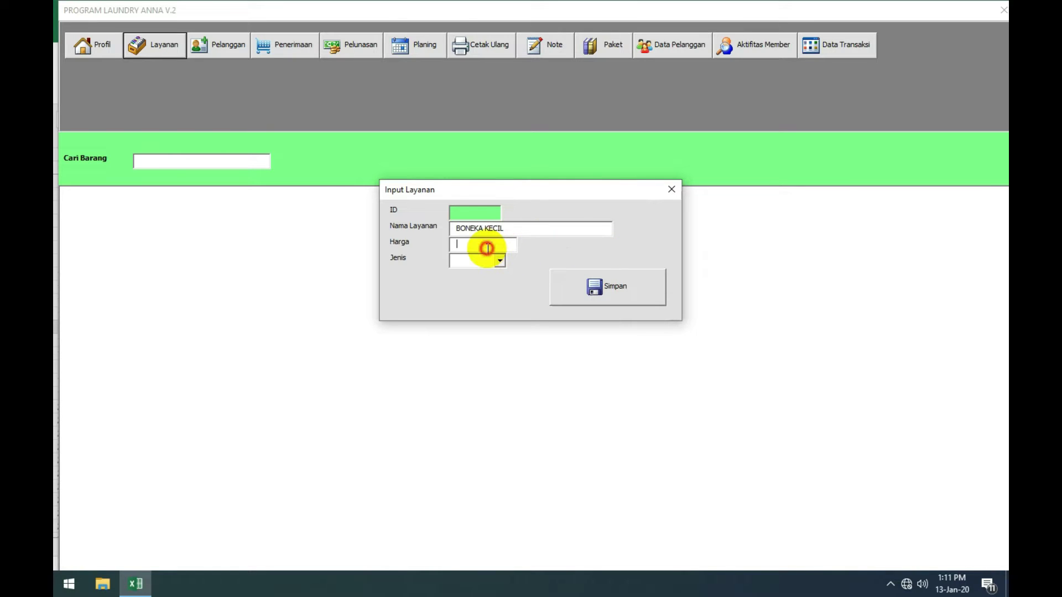
type("5000")
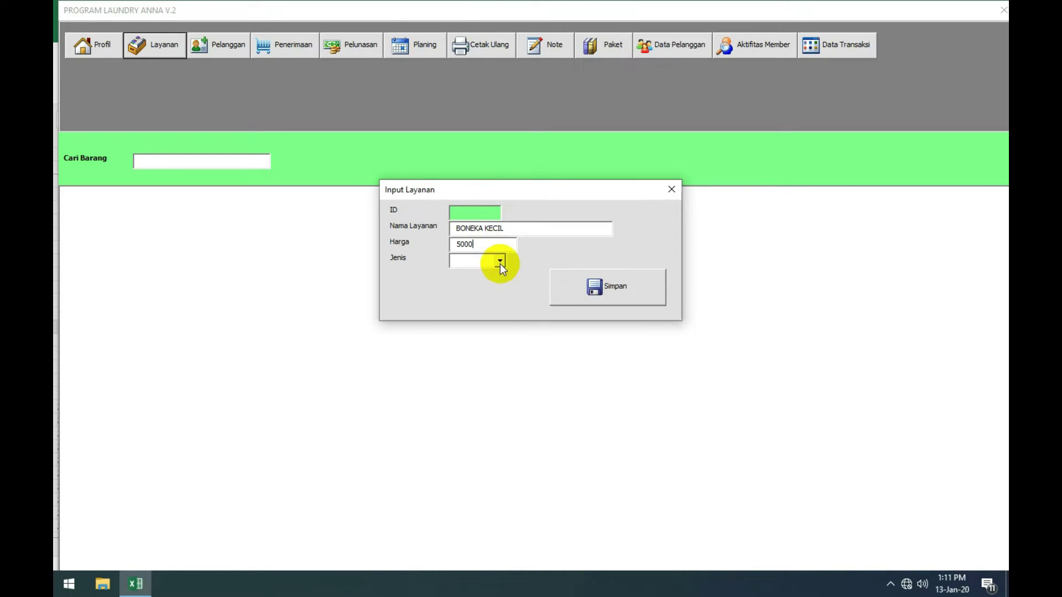
left_click(500, 261)
left_click(489, 274)
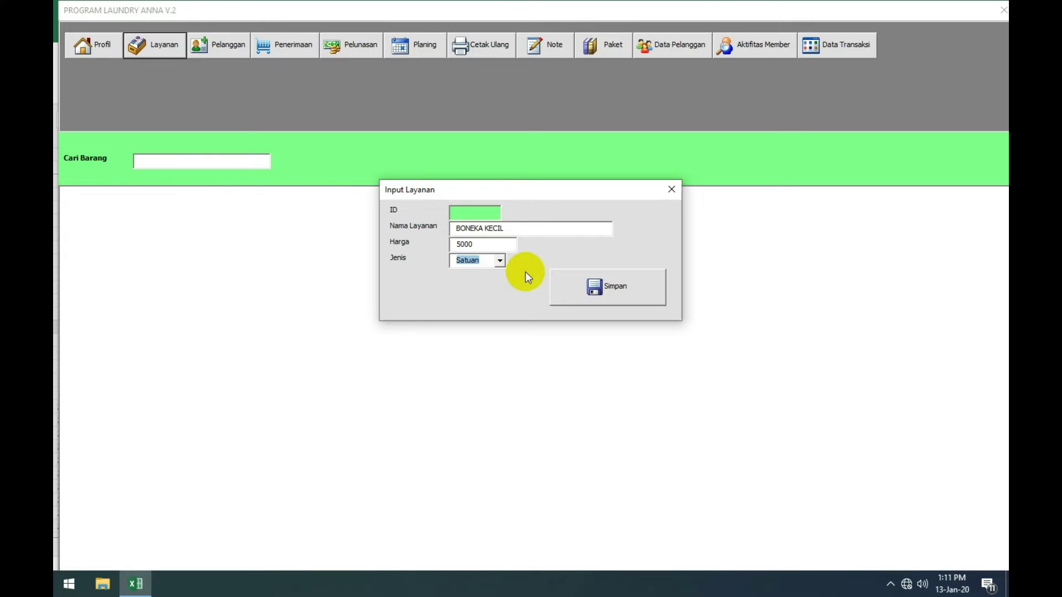
left_click(584, 288)
left_click(588, 339)
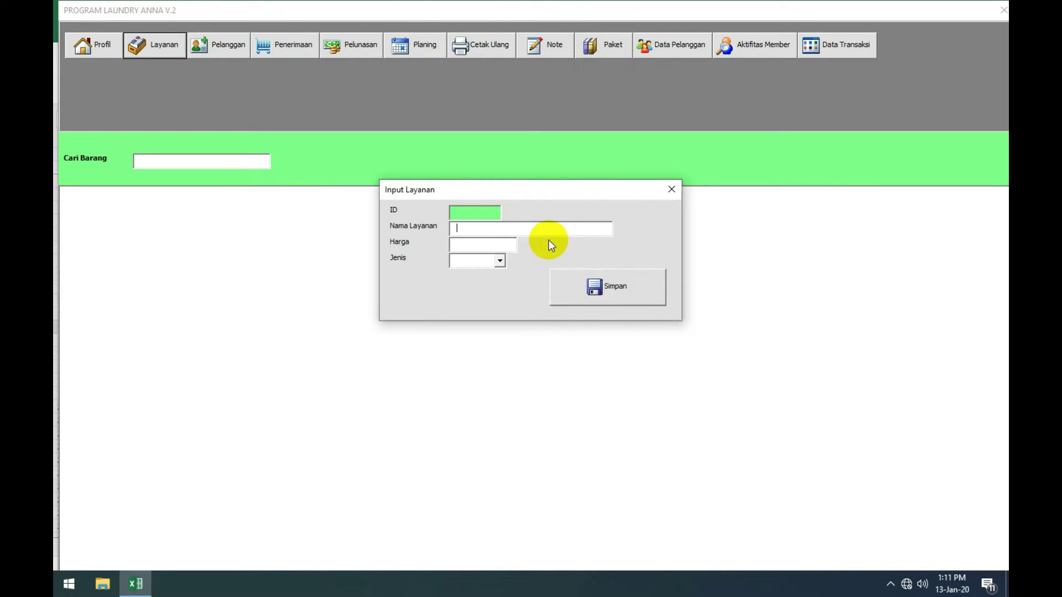
Step: Save KARPET STANDAR at 10000 per Meter and close the service form
type("KARPET STA")
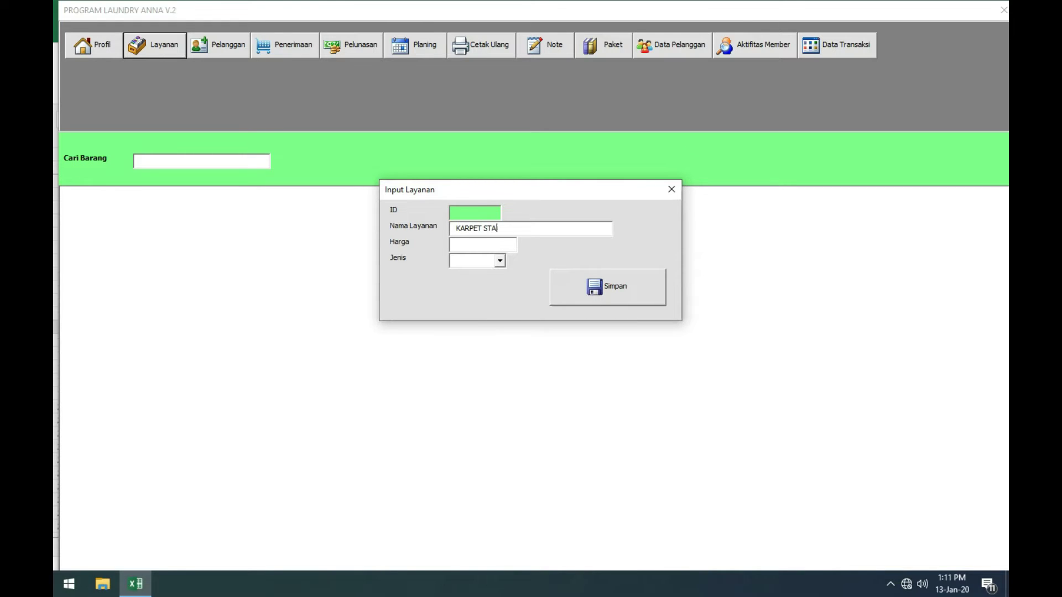
type("NDA")
type("10000")
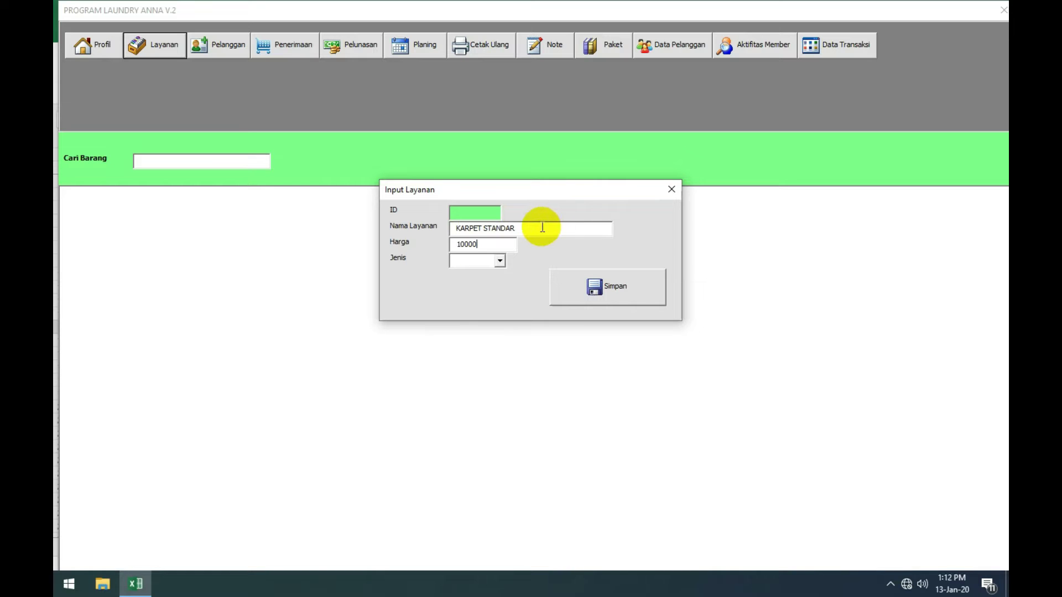
left_click(500, 260)
left_click(478, 289)
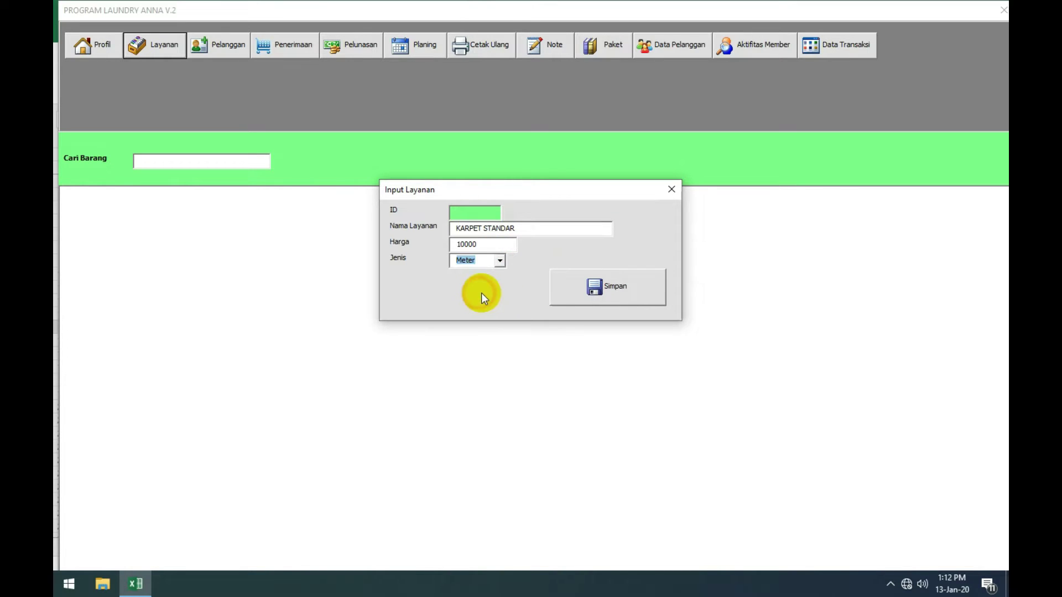
left_click(570, 289)
left_click(585, 340)
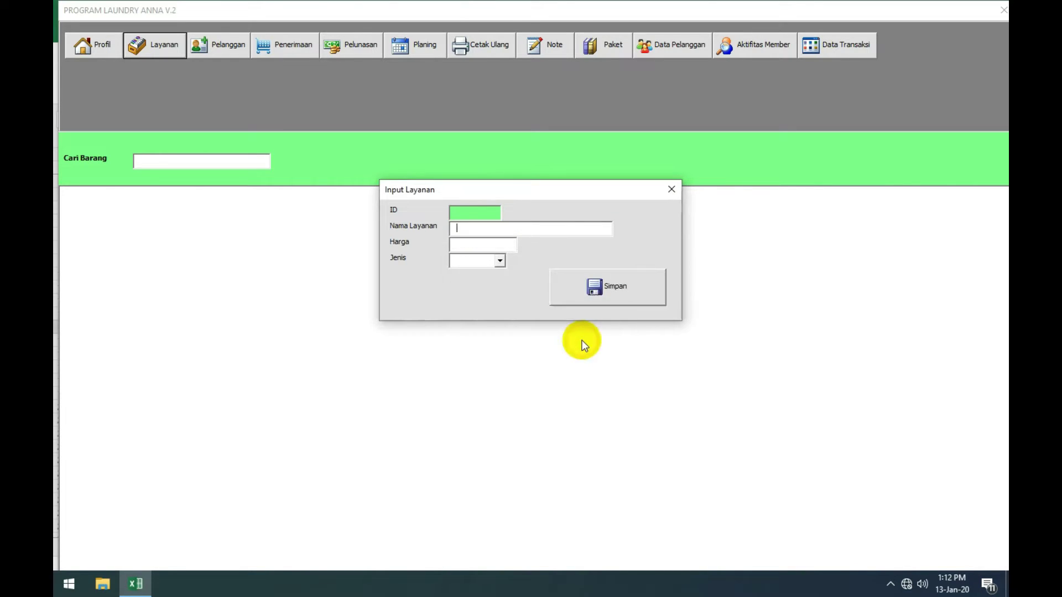
left_click(668, 197)
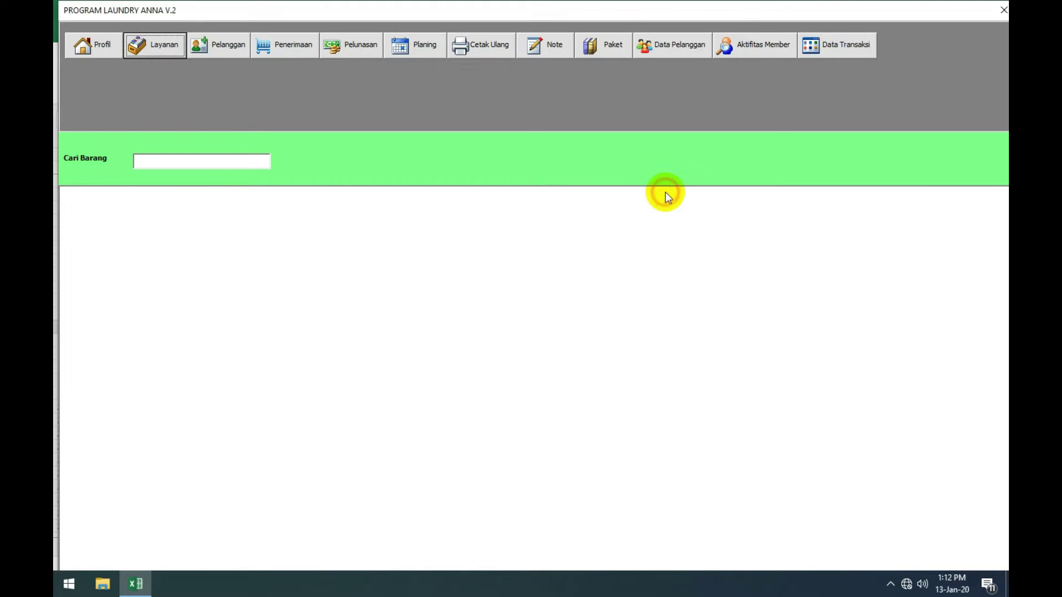
Step: Load the saved services list and browse the CUCI SETRIKA 3 HARI, BONEKA KECIL and KARPET STANDAR rows
left_click(186, 165)
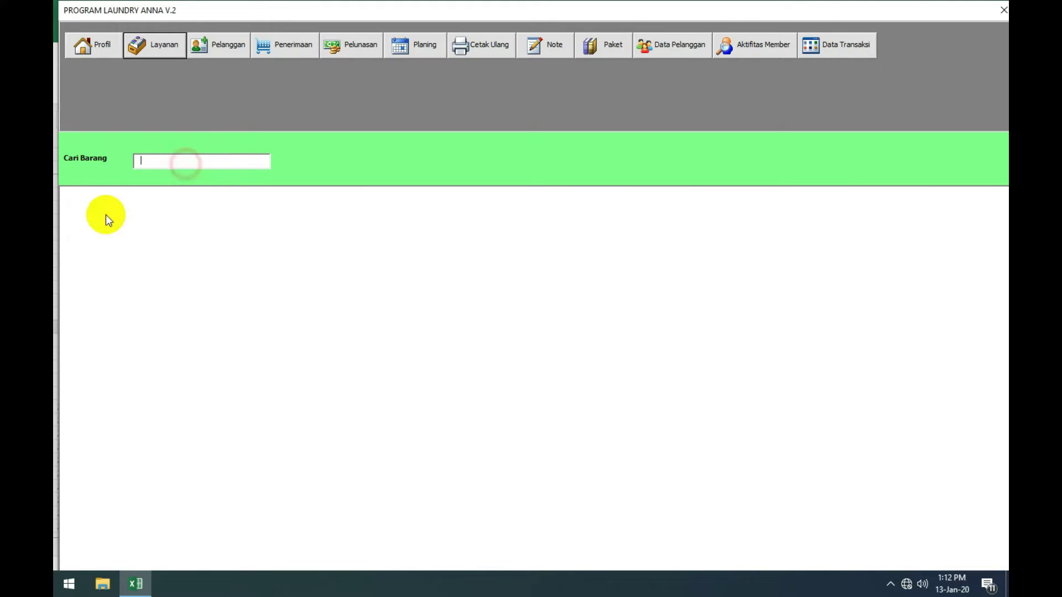
left_click(196, 156)
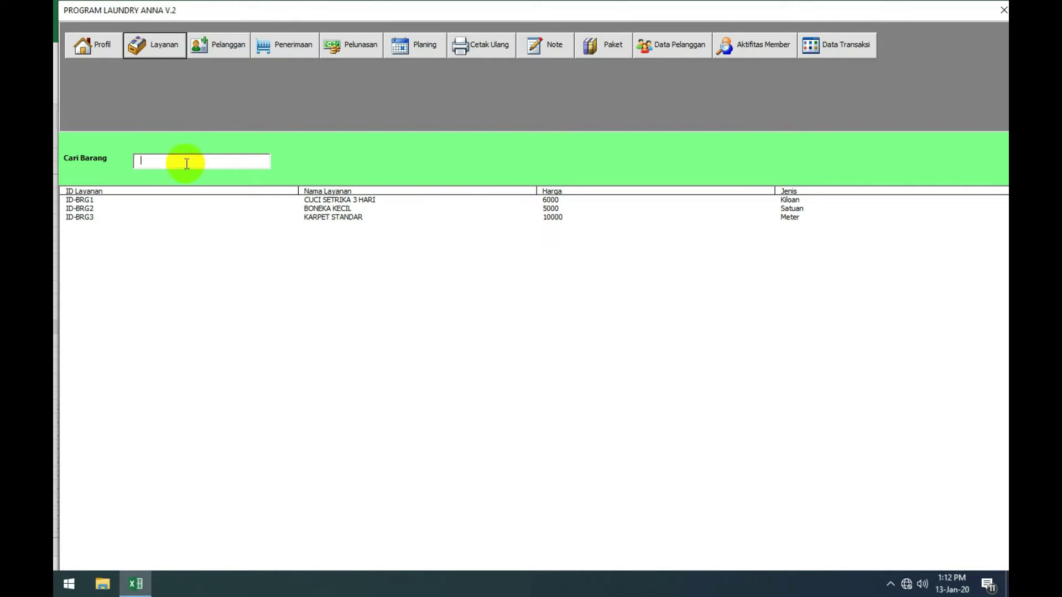
left_click(186, 162)
left_click(175, 201)
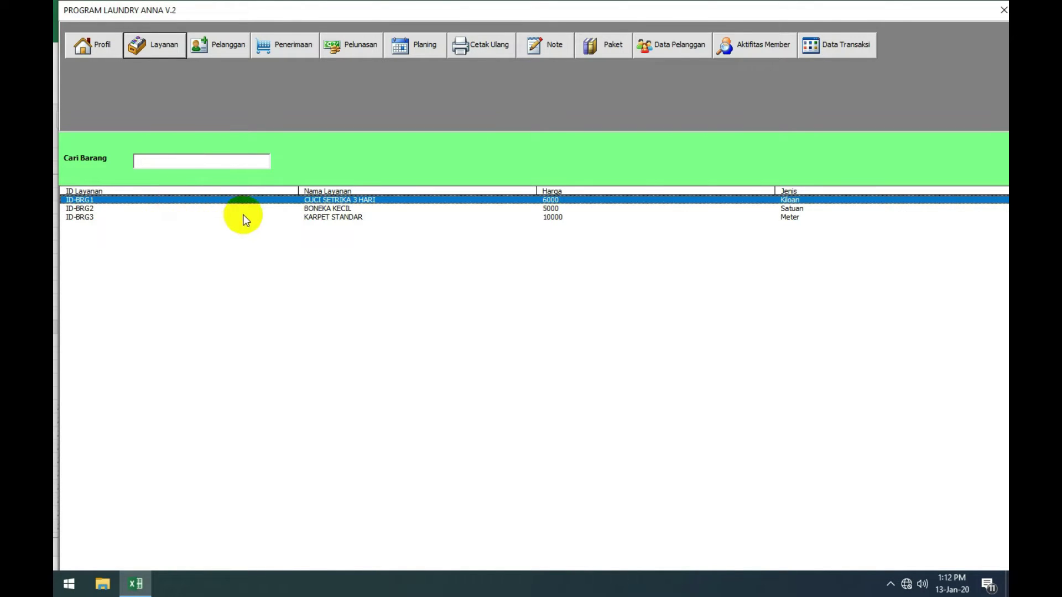
left_click(267, 208)
left_click(336, 217)
left_click(338, 200)
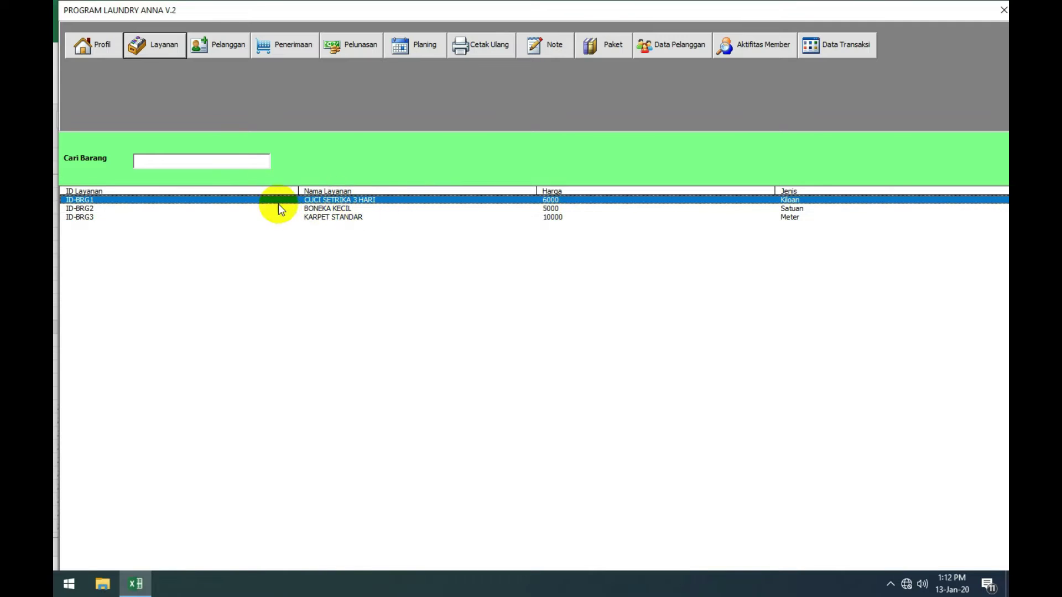
left_click(331, 209)
left_click(344, 218)
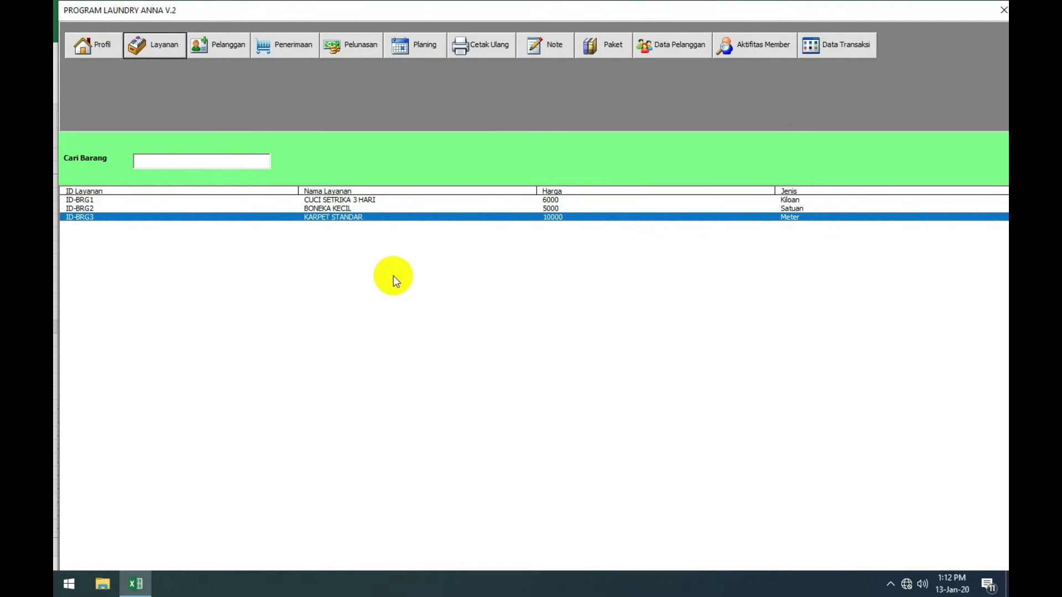
Step: Open the KARPET STANDAR service's details for editing from the list
left_click(381, 209)
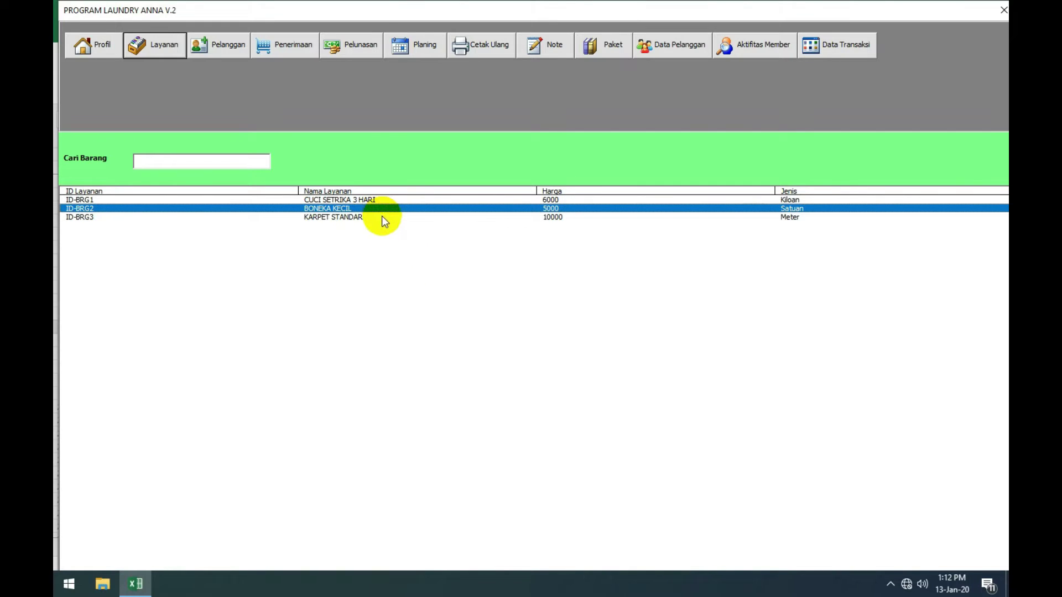
left_click(382, 218)
left_click(365, 202)
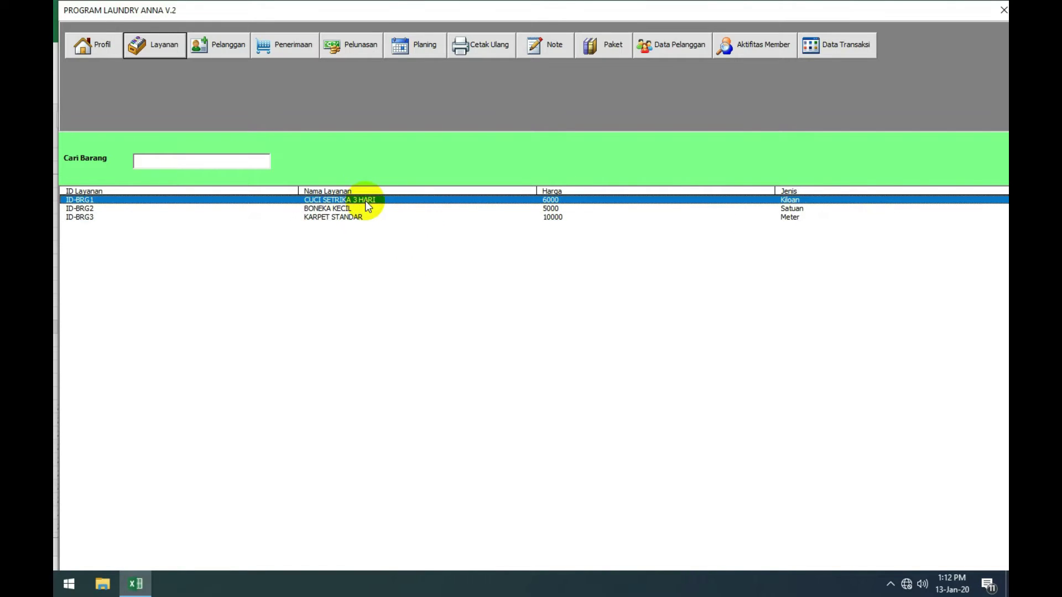
left_click(367, 208)
left_click(371, 216)
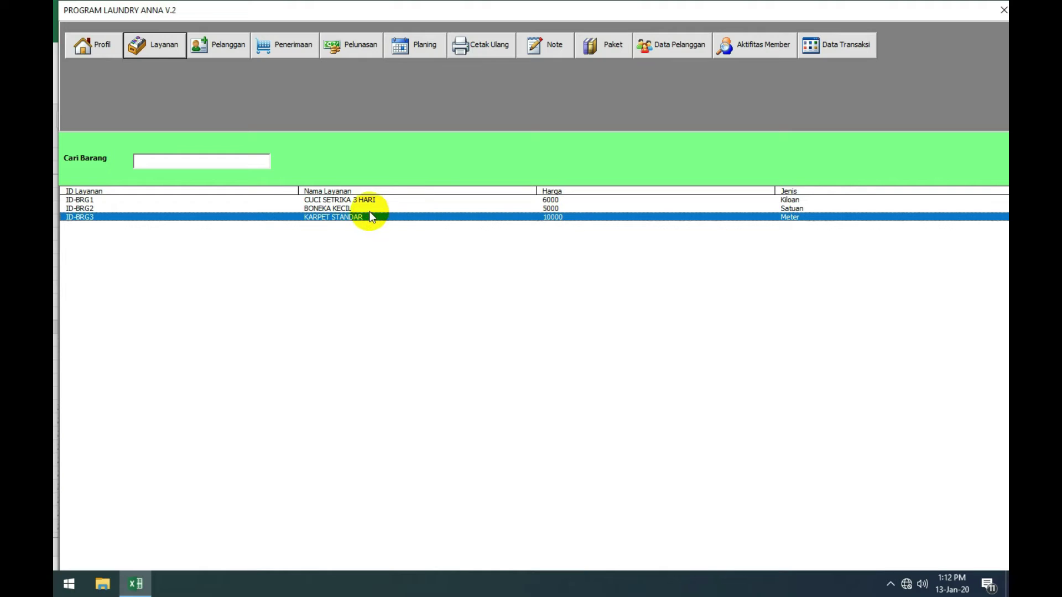
left_click(369, 209)
left_click(369, 201)
left_click(370, 216)
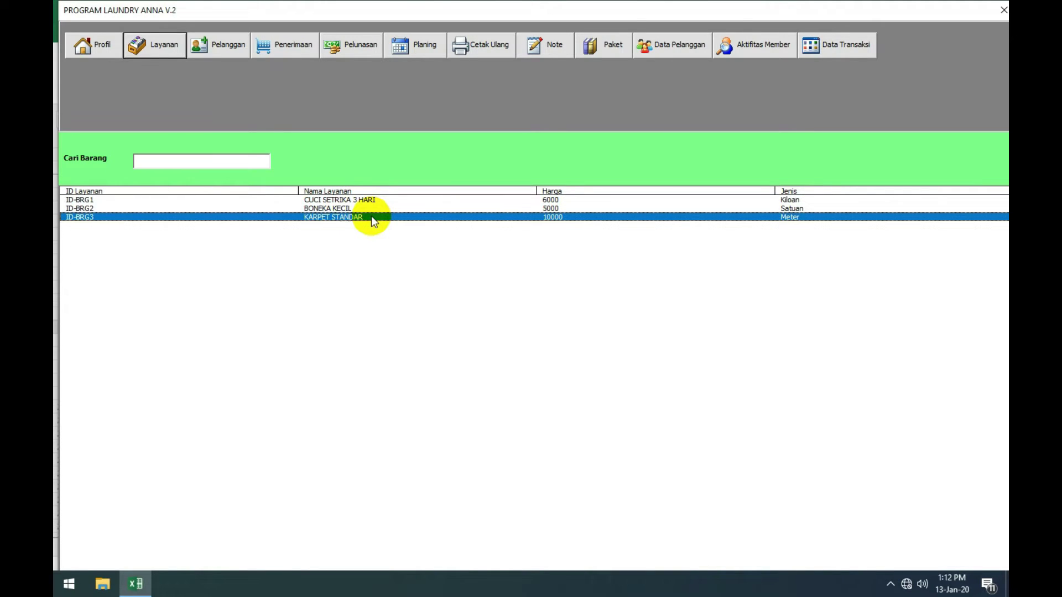
double_click(373, 218)
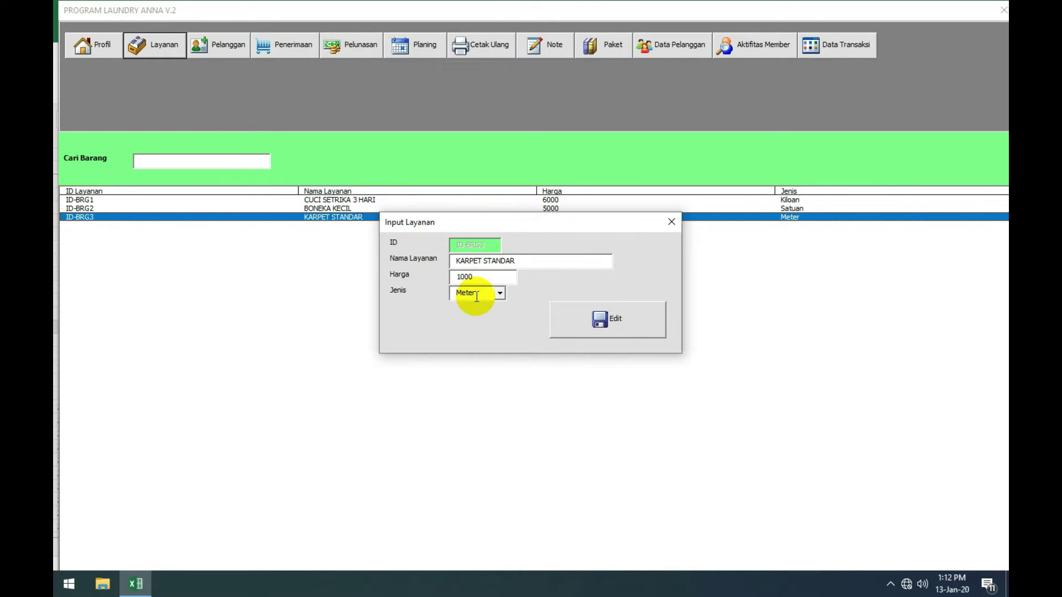
Step: Change KARPET STANDAR's Harga to 12000, confirm the edit, and check the updated list
type("2")
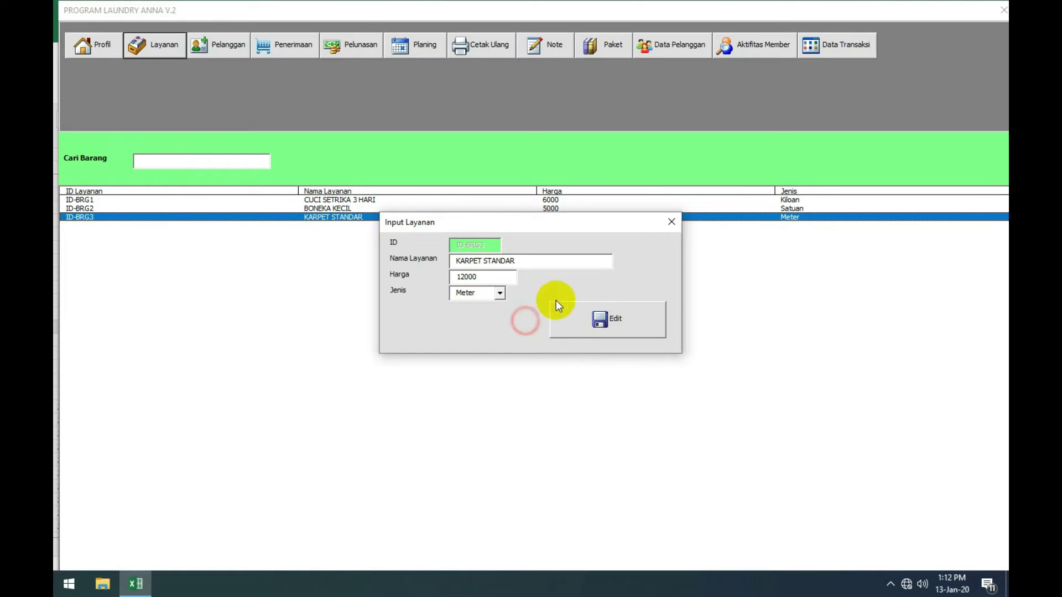
left_click(593, 320)
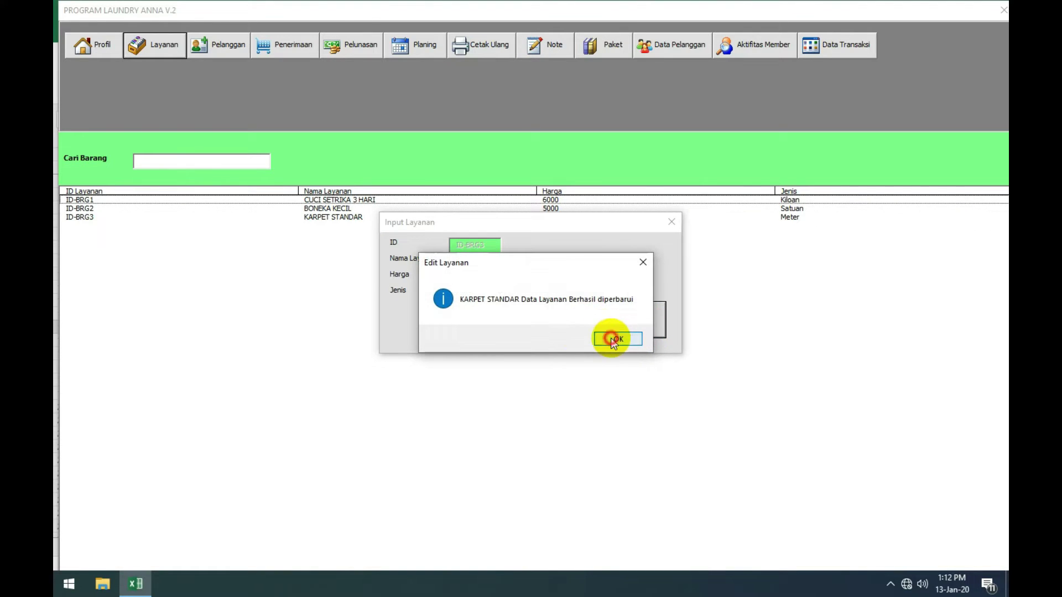
left_click(613, 340)
left_click(550, 217)
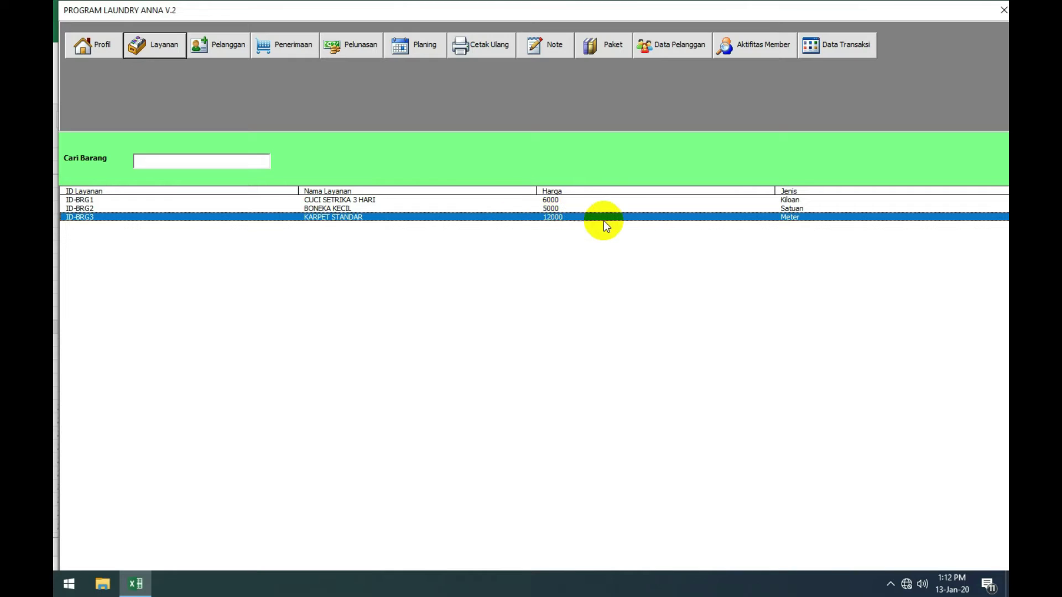
left_click(545, 199)
left_click(445, 208)
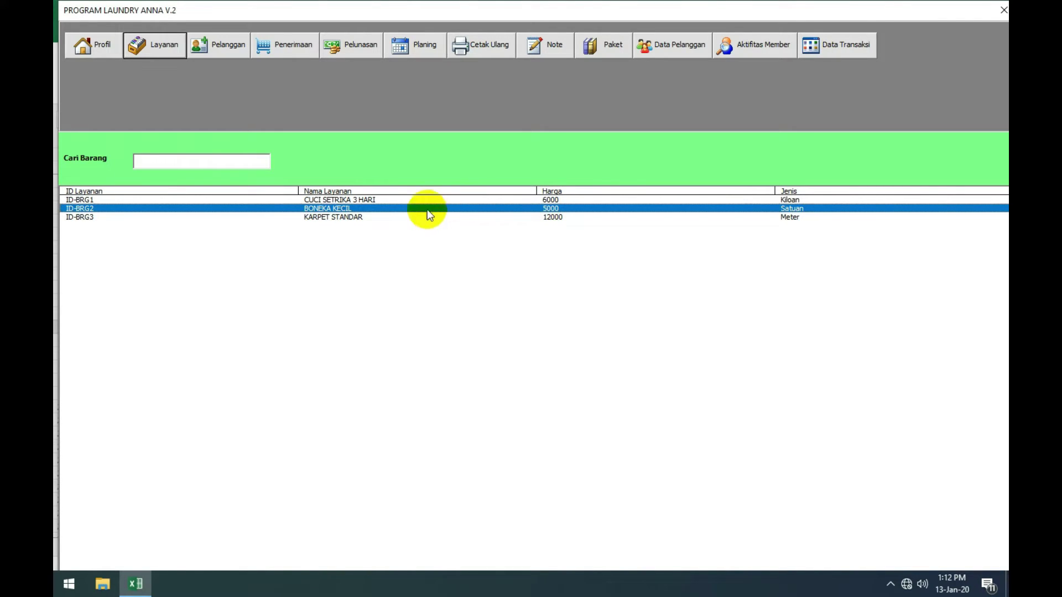
left_click(227, 44)
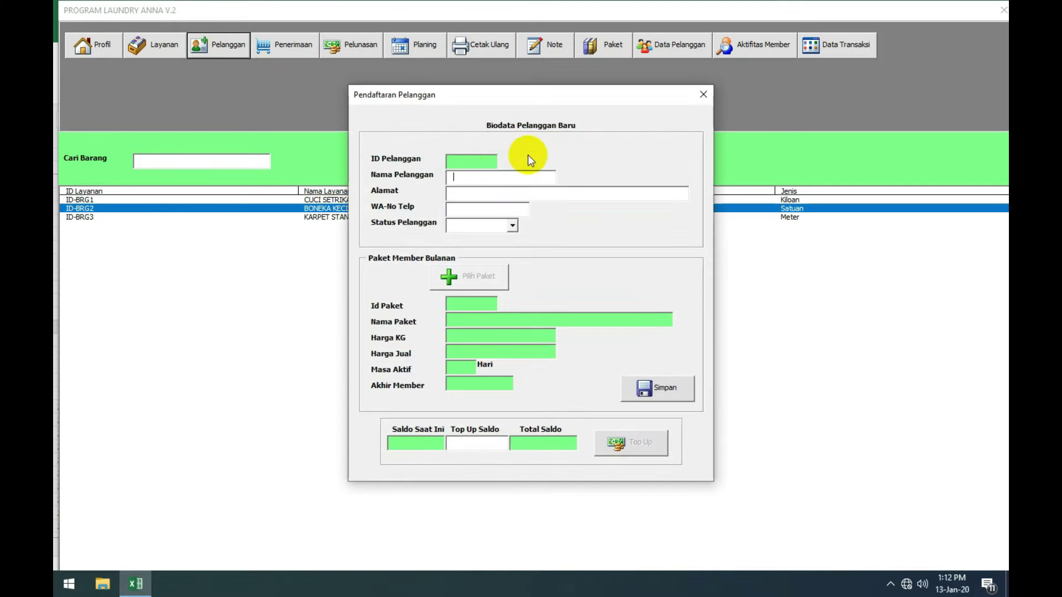
Step: Register a Biasa-status customer with name, address and phone number, and save the record
left_click_drag(477, 97, 476, 90)
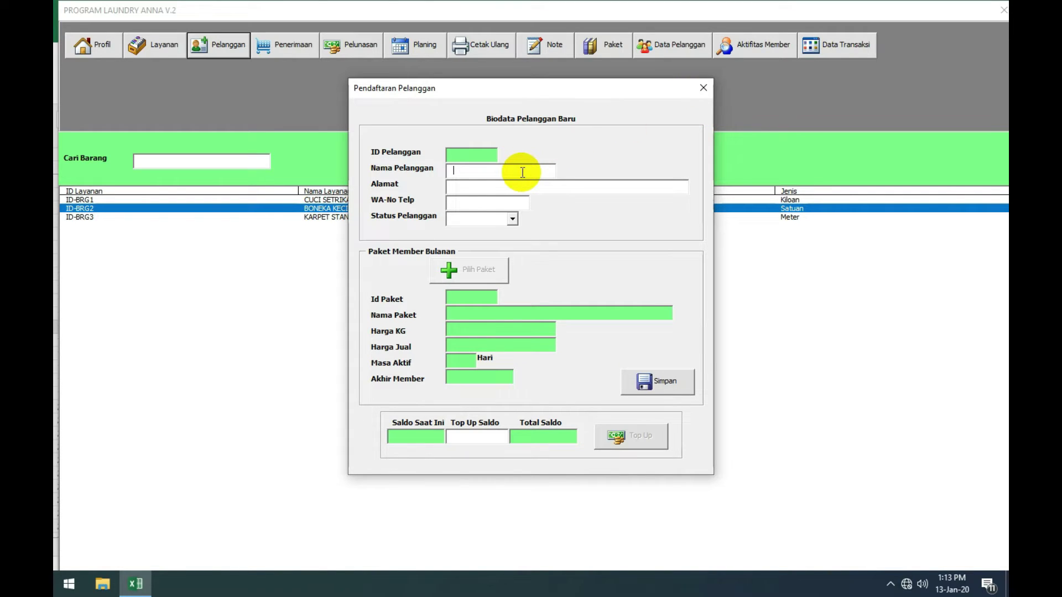
type("ANNACIKARANG")
key("Tab")
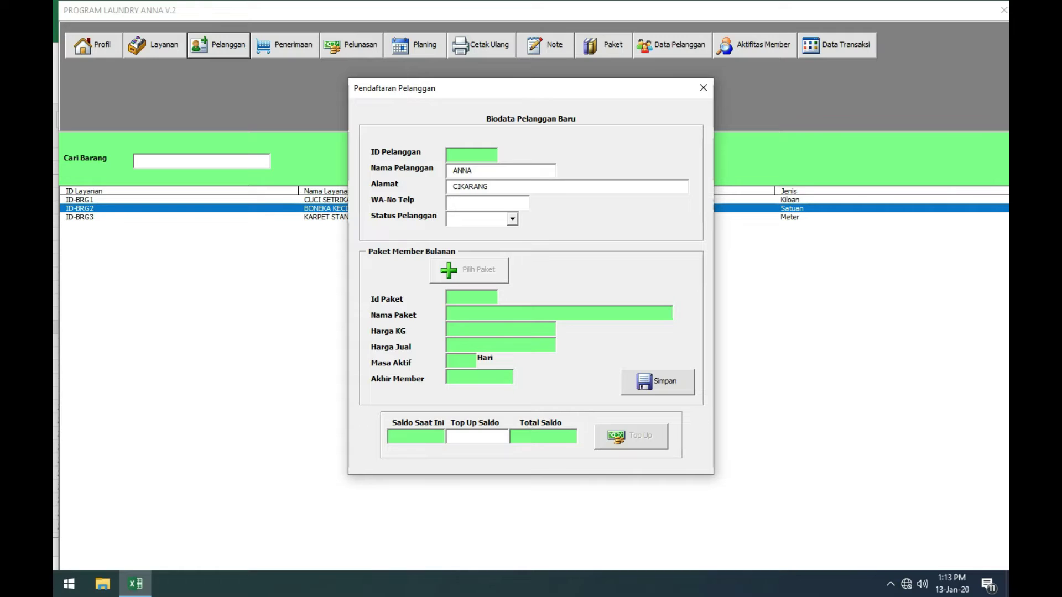
type("7898989878")
left_click(511, 220)
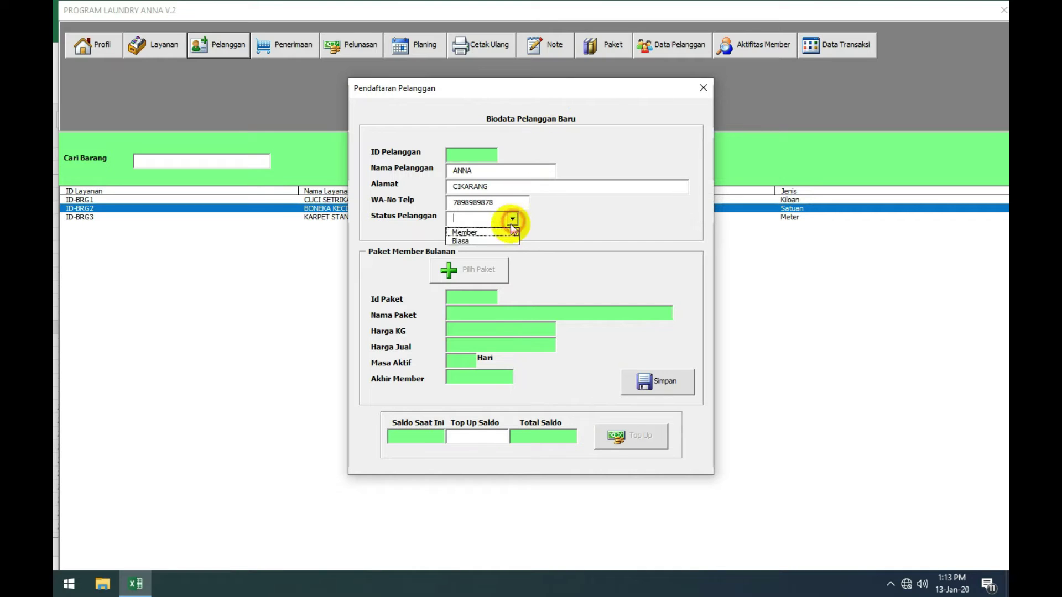
left_click(512, 234)
left_click(670, 380)
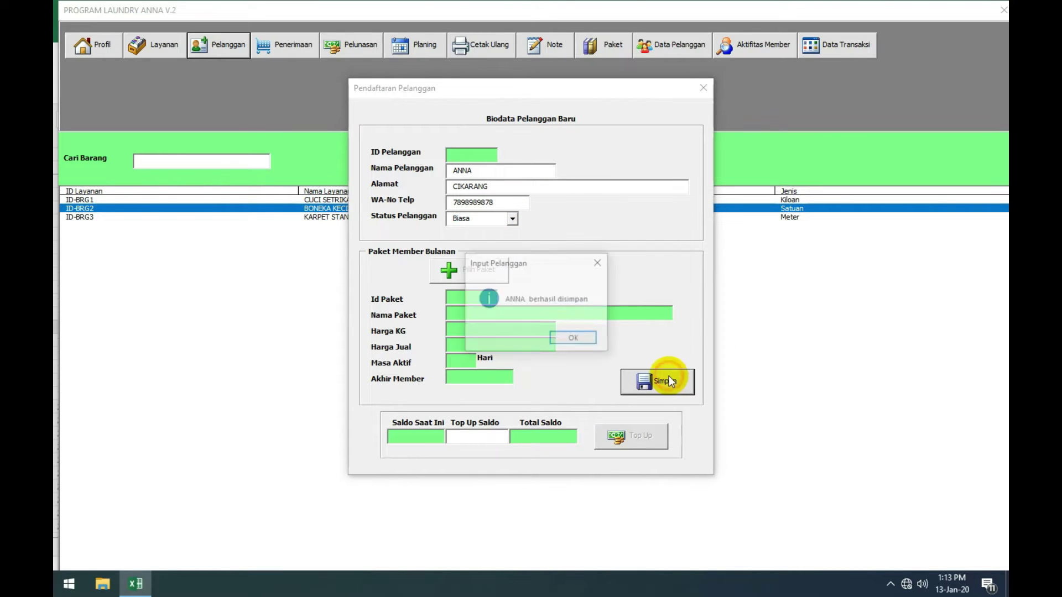
left_click(575, 338)
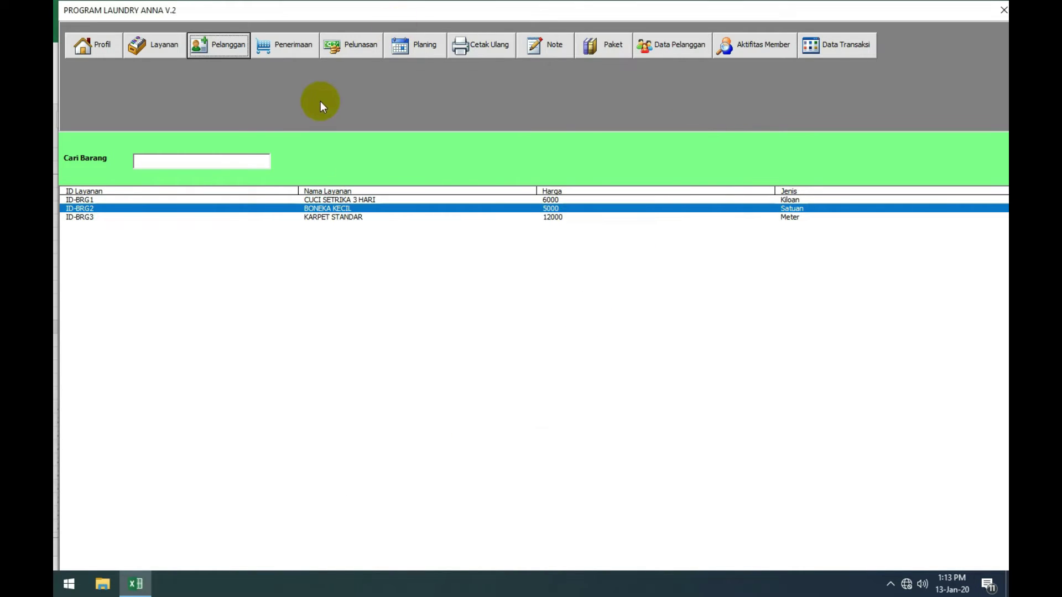
Step: Reopen the customer registration form and close it without saving
left_click(233, 48)
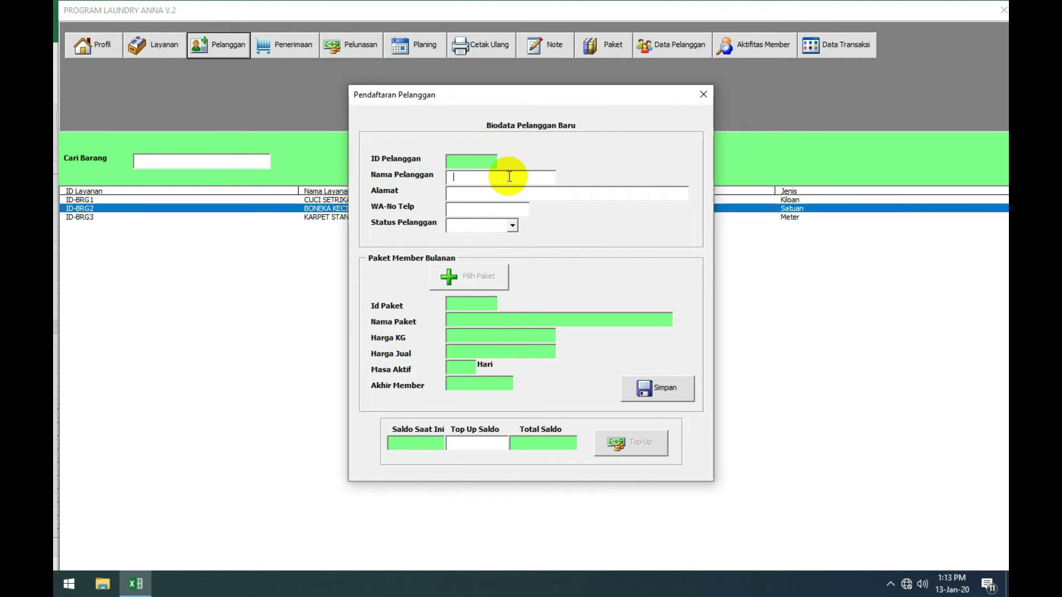
left_click_drag(502, 104, 479, 101)
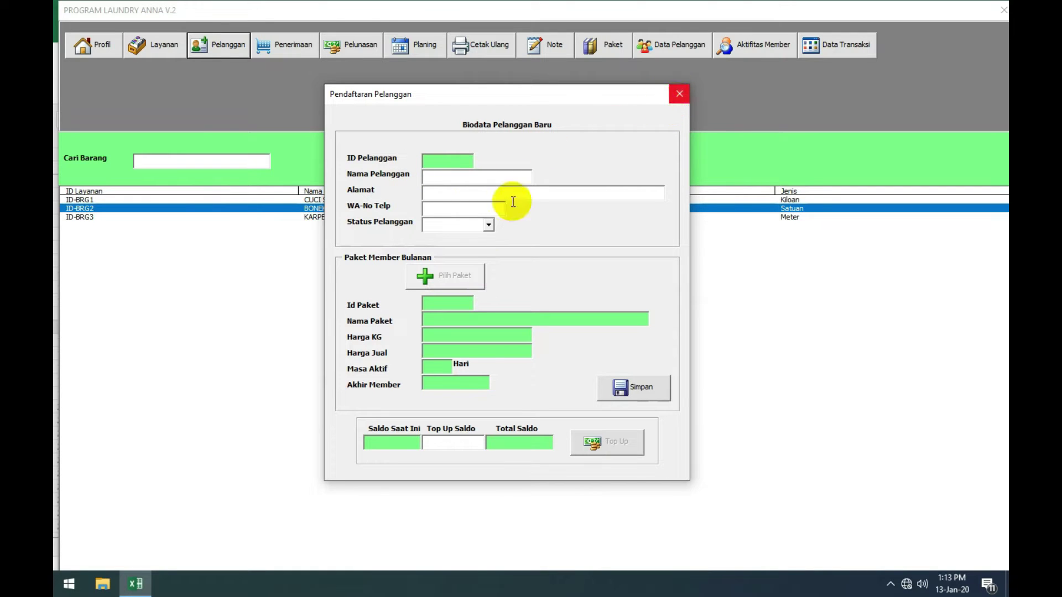
left_click(488, 225)
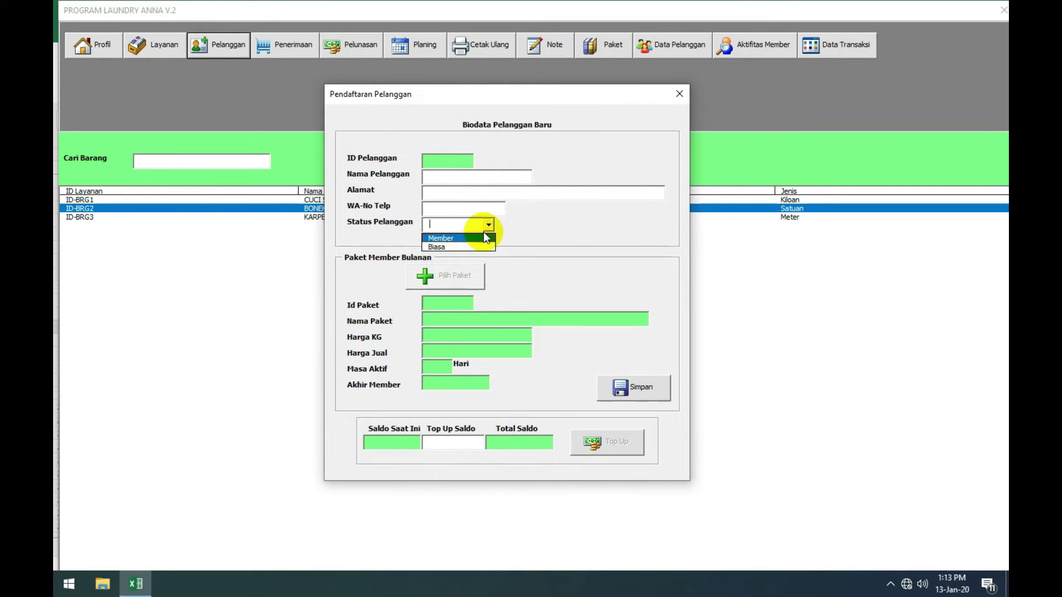
left_click(679, 94)
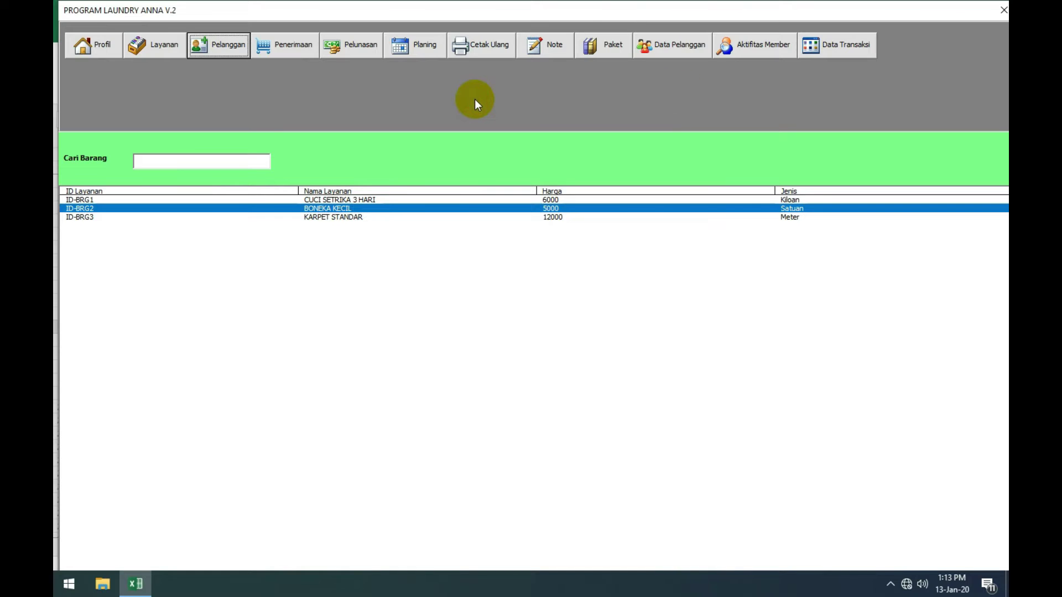
left_click(610, 51)
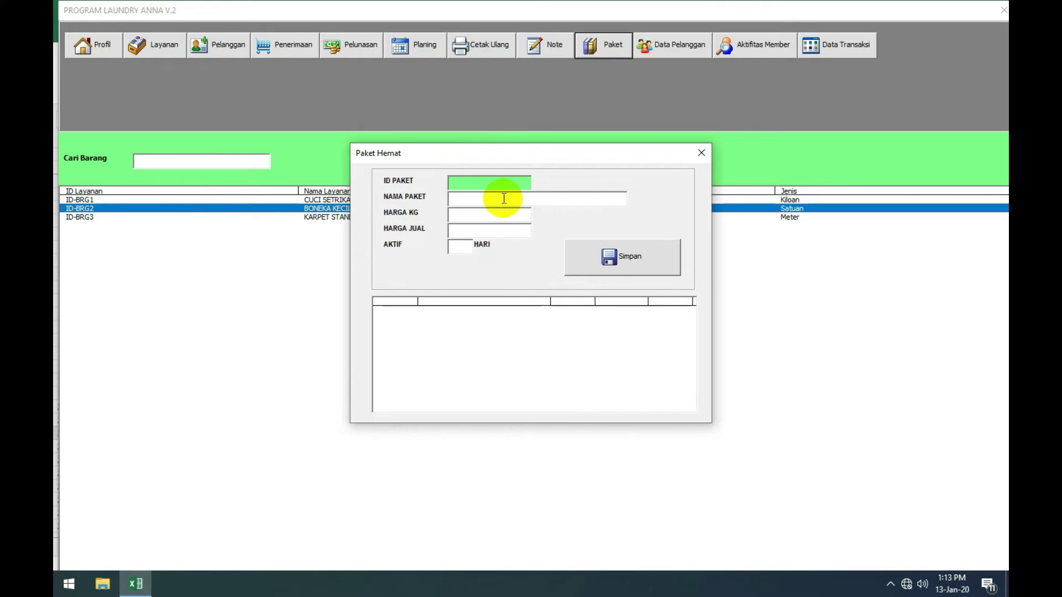
Step: Save PAKET CUCI 100KG with 4500 per kg, selling price 450000, active 30 days
left_click(504, 198)
type("PAKET CUCI 100KG")
key("Tab")
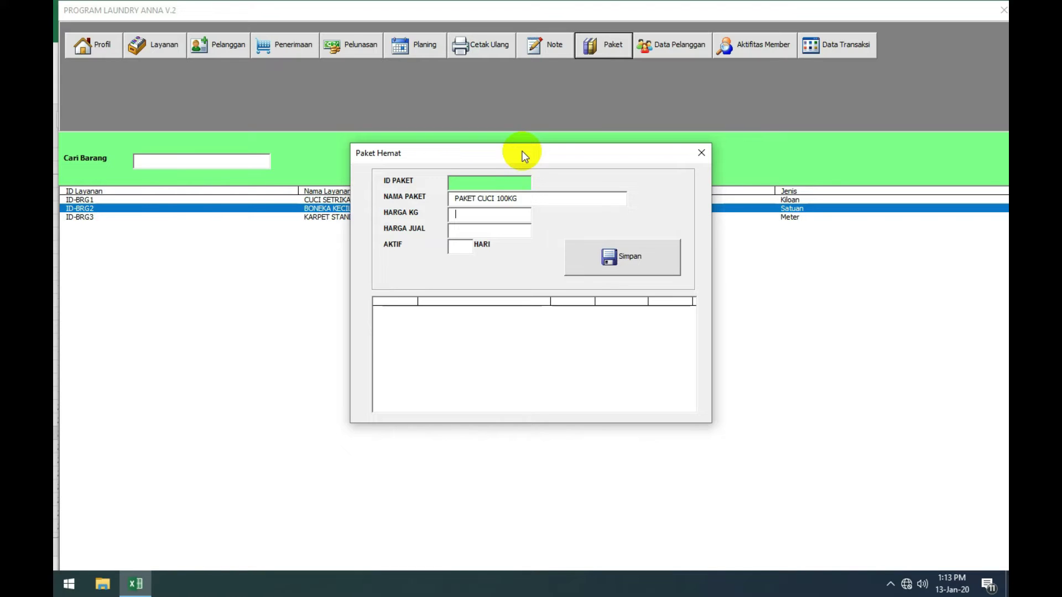
type("4500")
type("45")
type("0000")
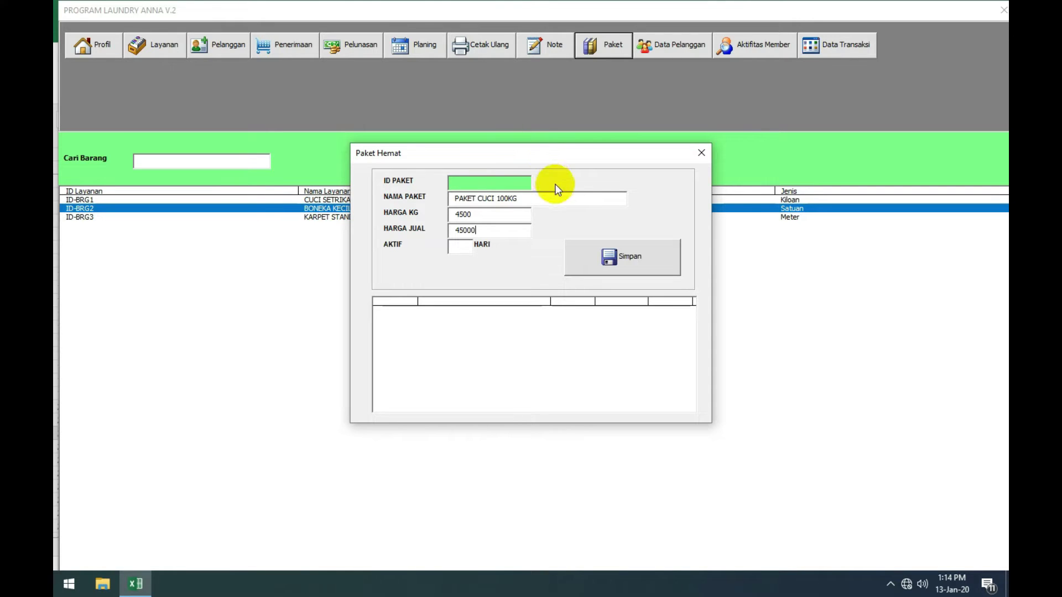
left_click(459, 249)
type("30")
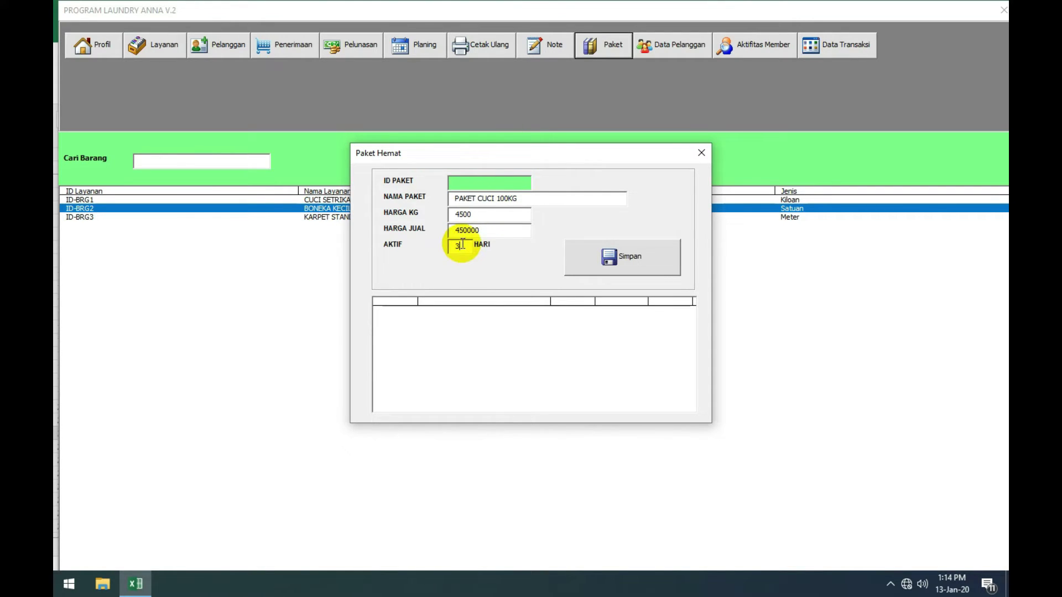
left_click(623, 257)
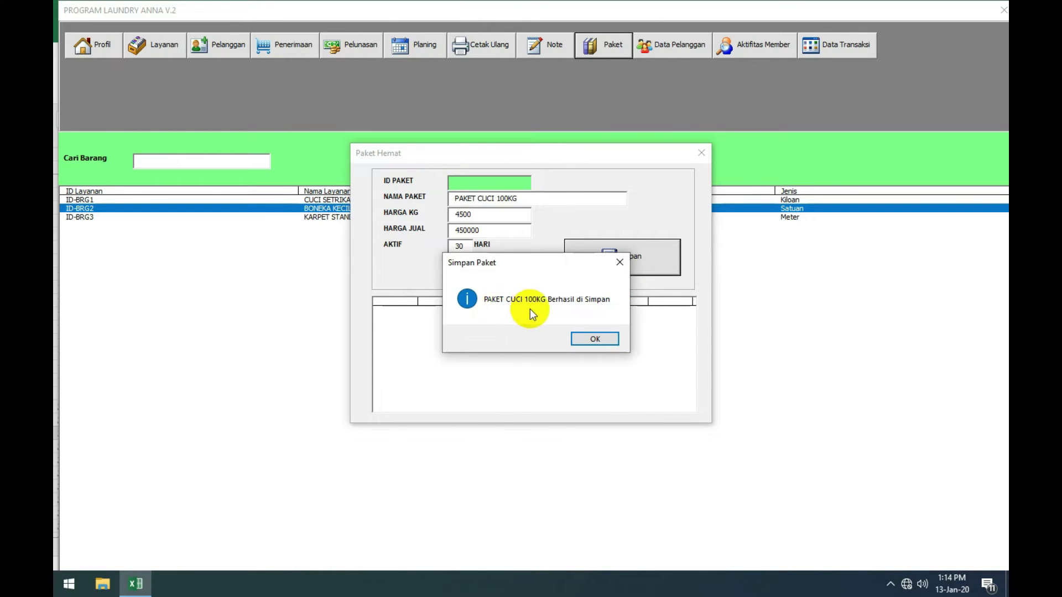
left_click(590, 339)
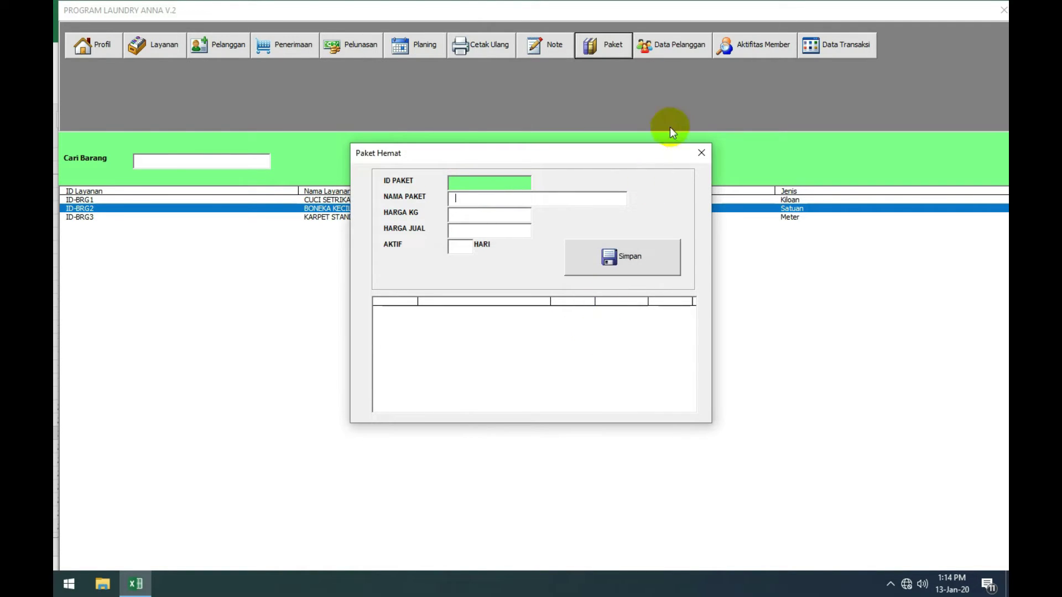
Step: Check the saved ID-PK1 package in the list and close the Paket Hemat form
left_click(696, 156)
left_click(611, 52)
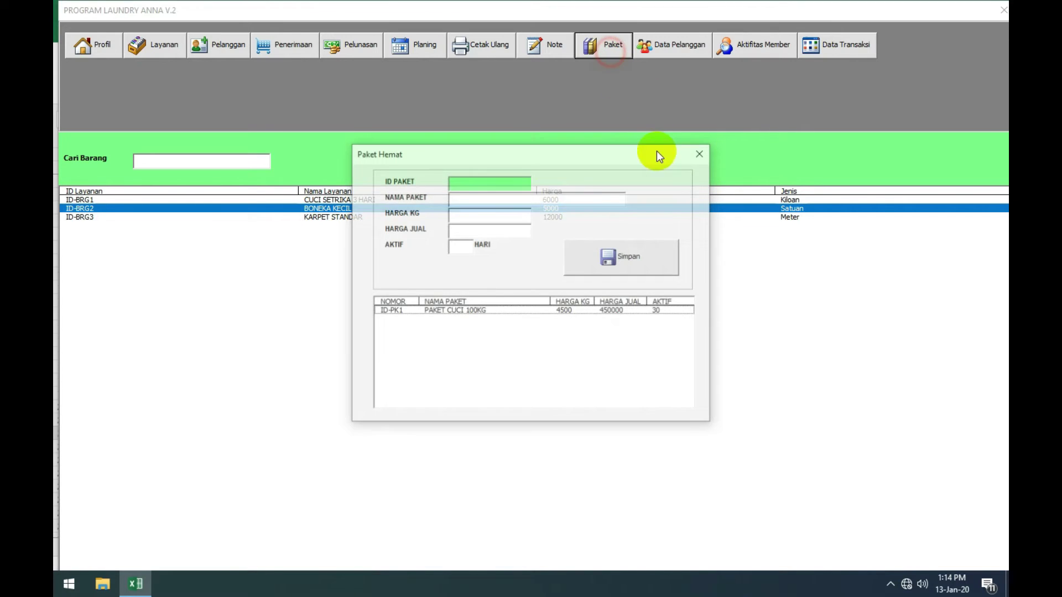
left_click(498, 312)
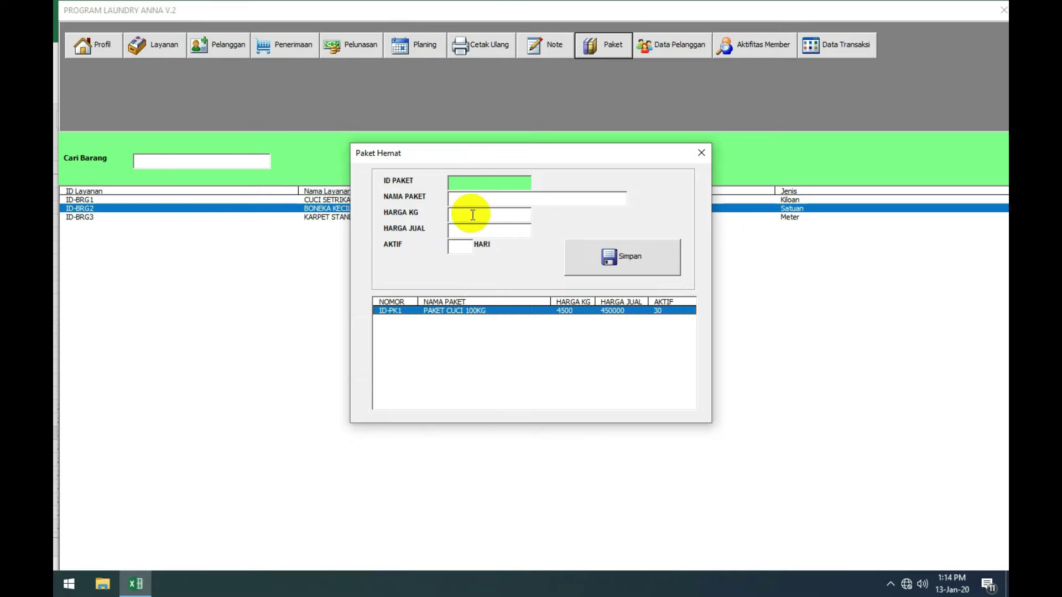
left_click(701, 155)
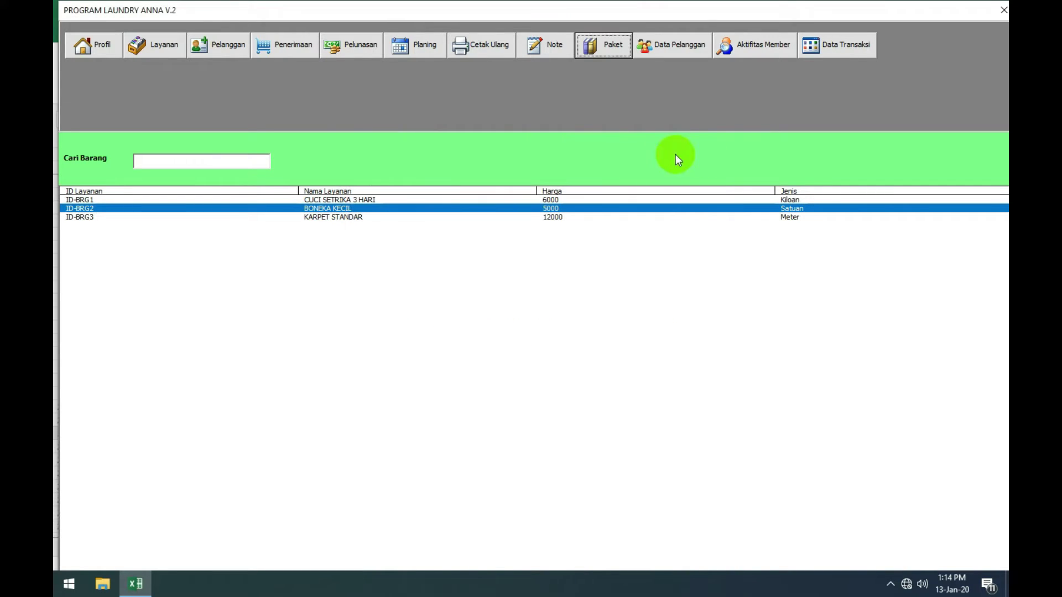
Step: Start a new customer registration, entering the customer's name and phone number
left_click(231, 51)
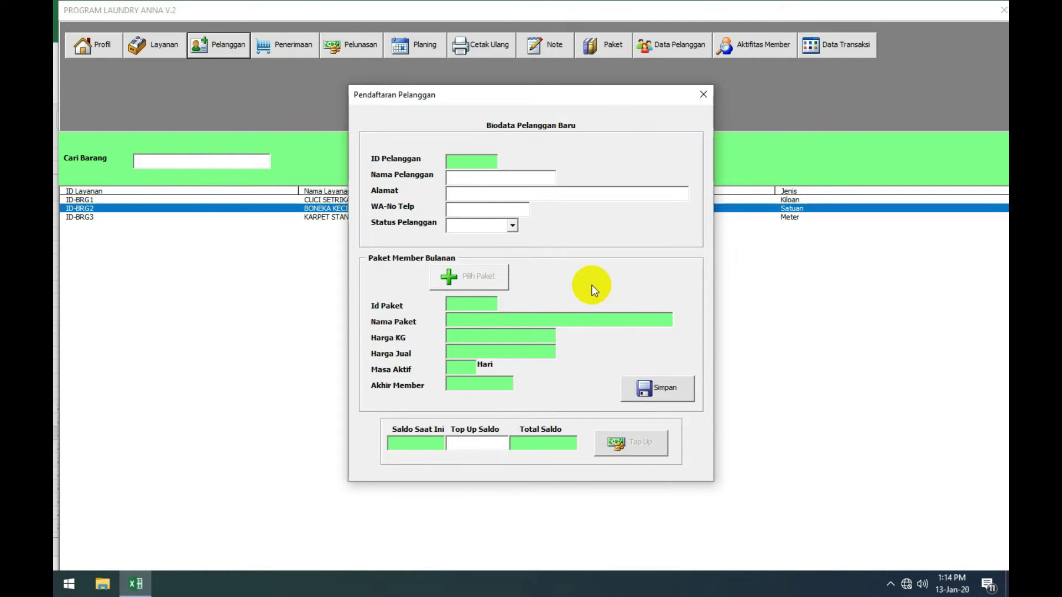
left_click(502, 179)
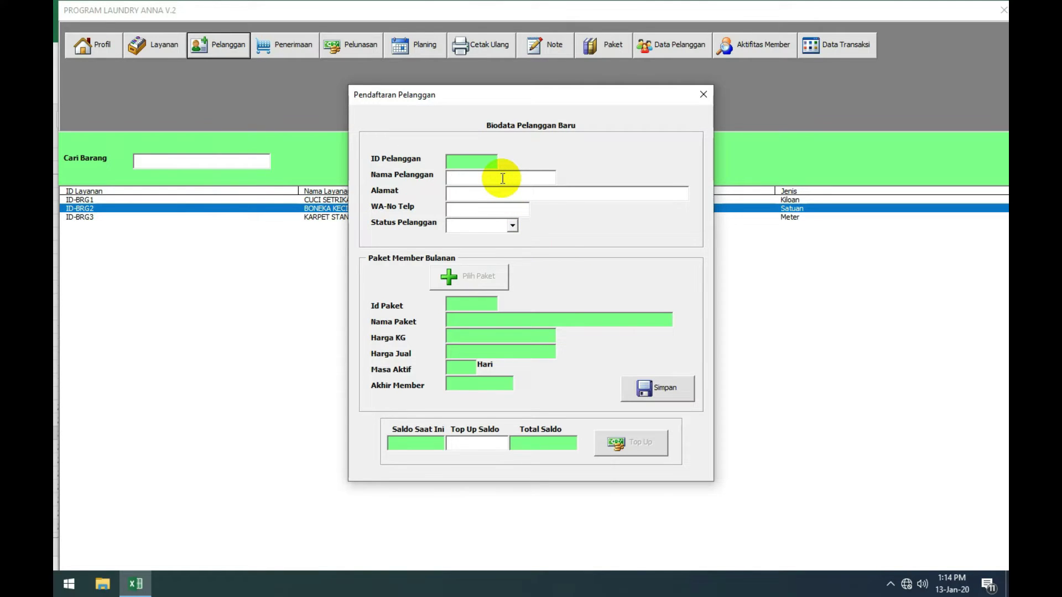
type("NINSUKAM")
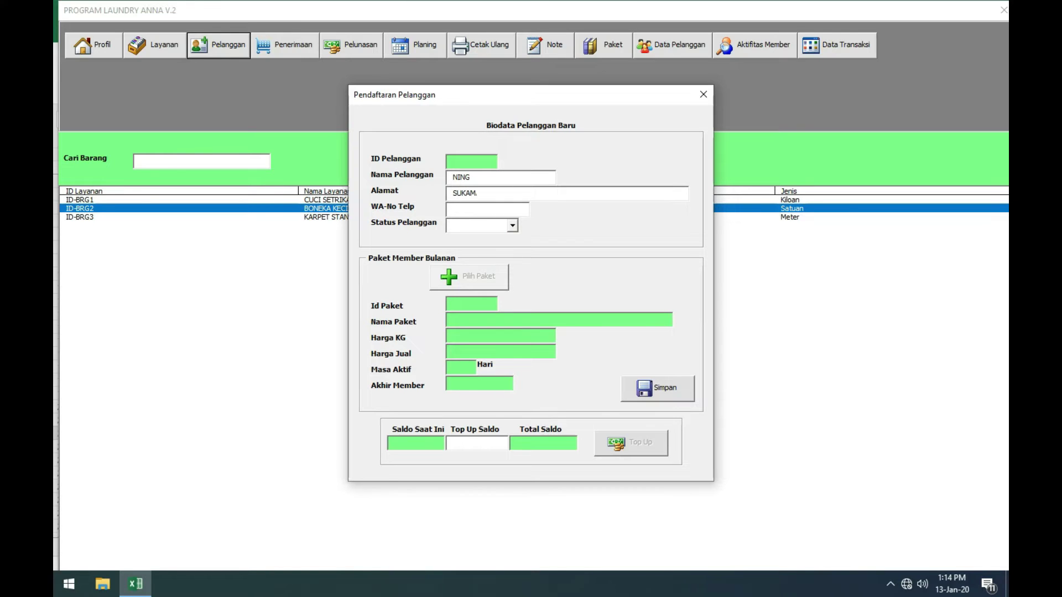
type("AJU")
key("Tab")
type("9999999999999")
Step: Make the new customer a Member with package ID-PK1 and save the registration
left_click(514, 226)
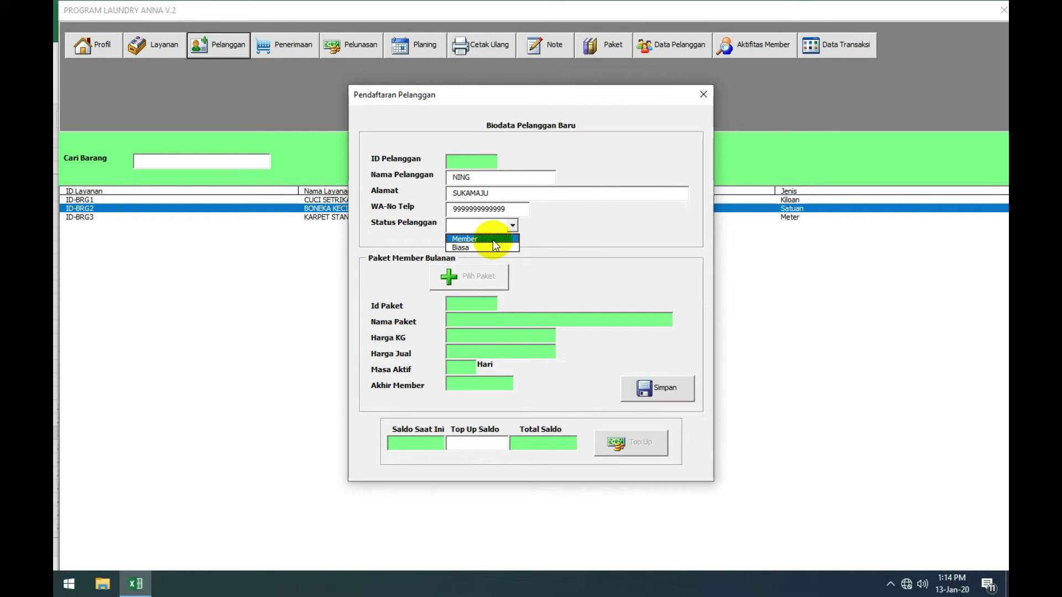
left_click(493, 240)
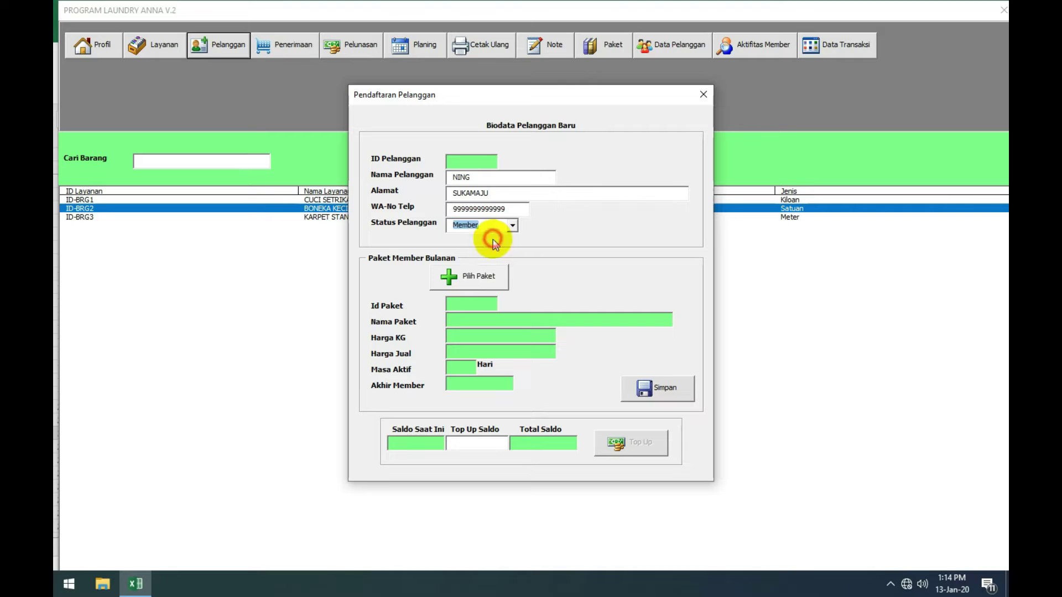
left_click(460, 278)
left_click(450, 252)
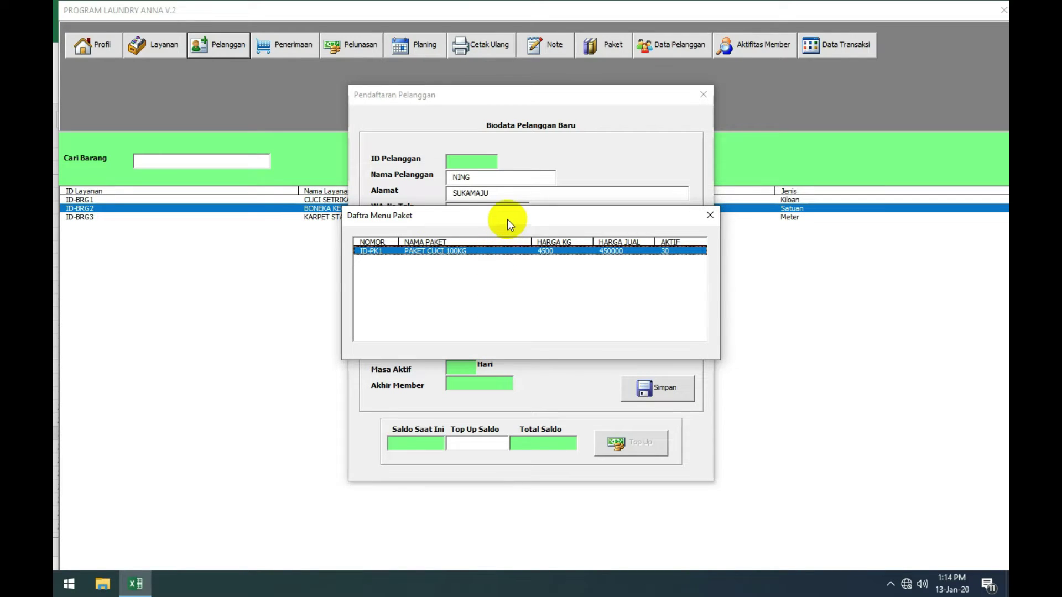
left_click_drag(507, 219, 513, 205)
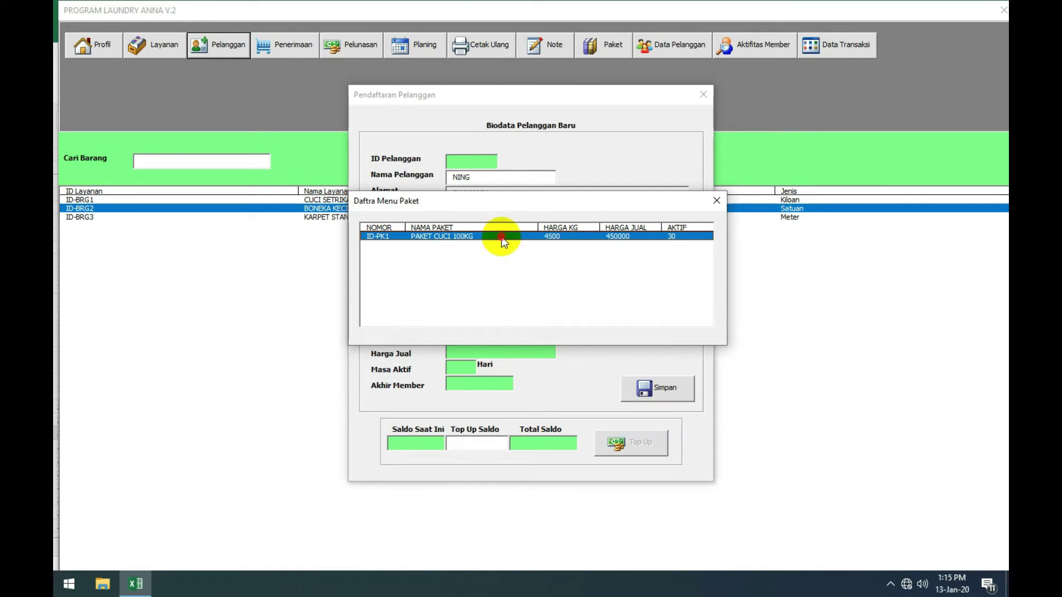
double_click(501, 238)
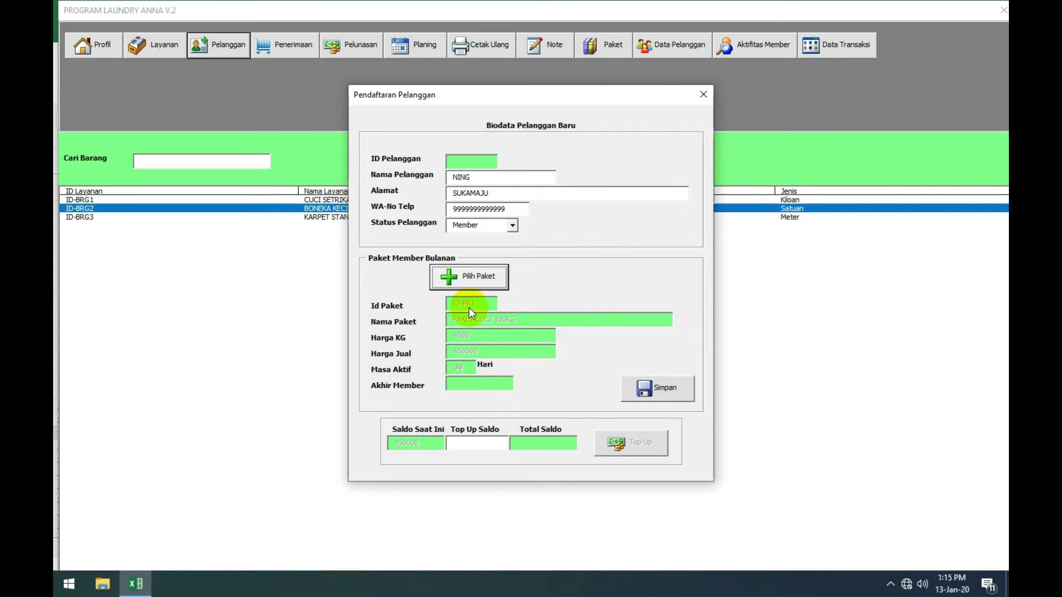
left_click(674, 382)
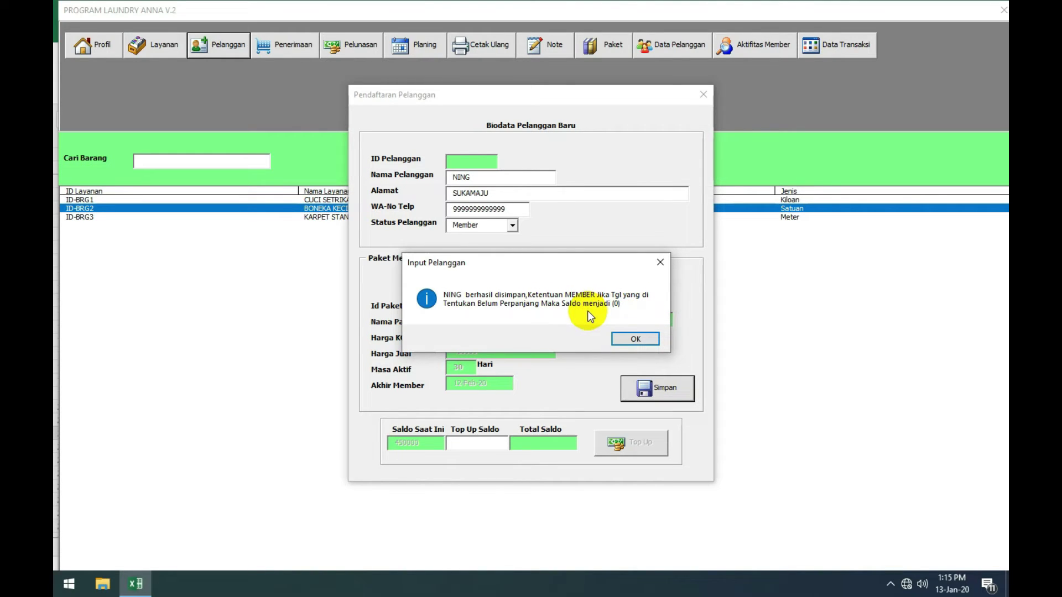
left_click(634, 341)
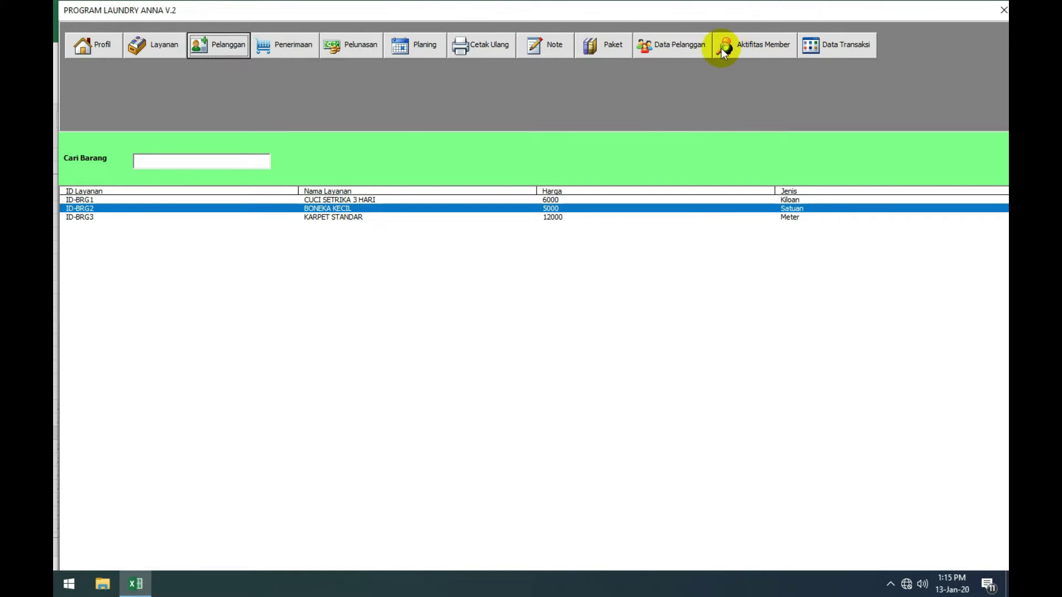
left_click(672, 45)
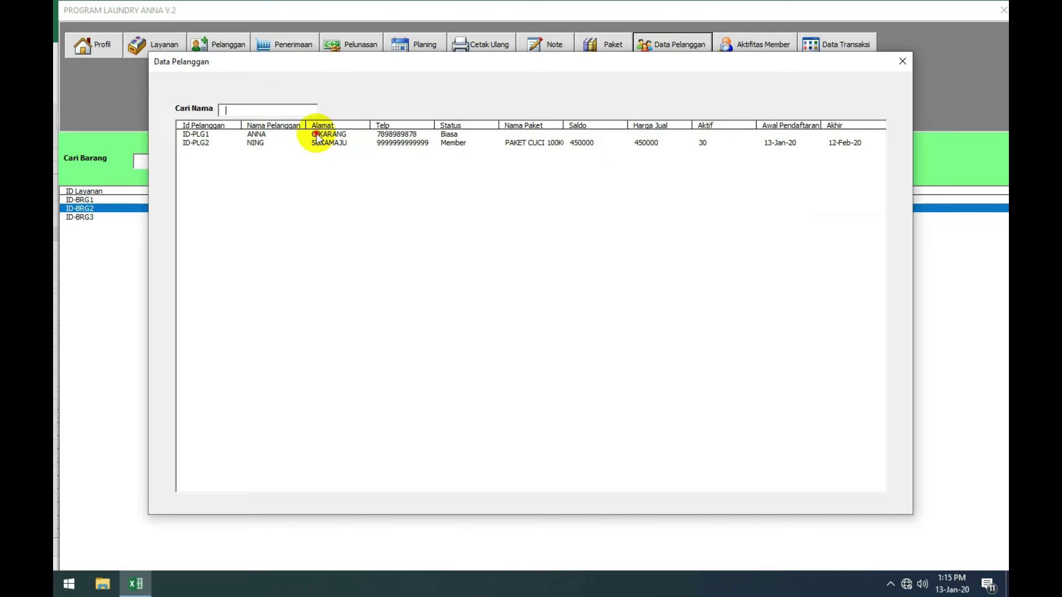
left_click(317, 134)
left_click(323, 143)
left_click(327, 136)
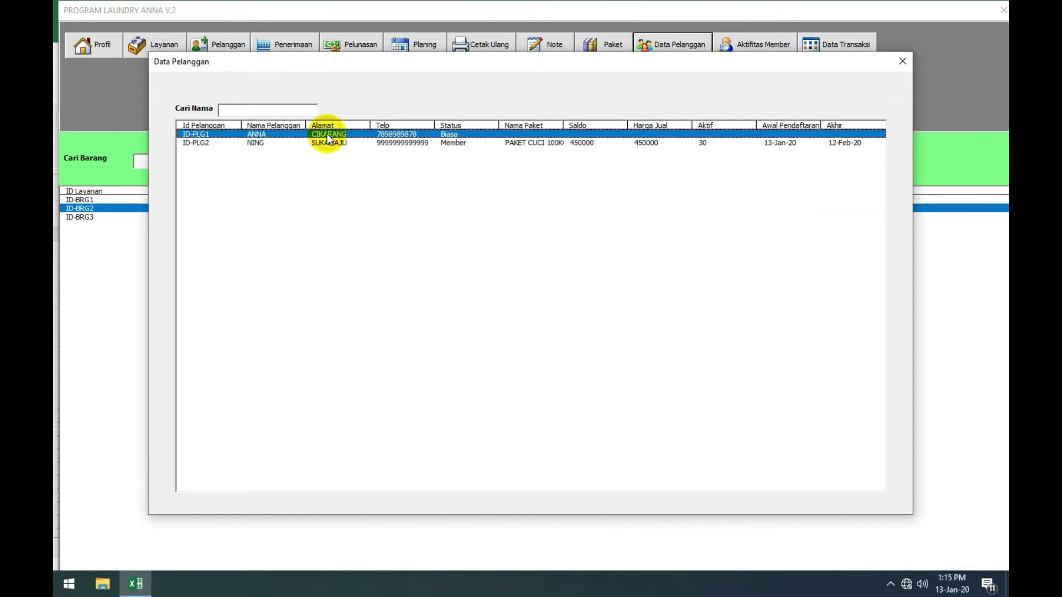
left_click(547, 144)
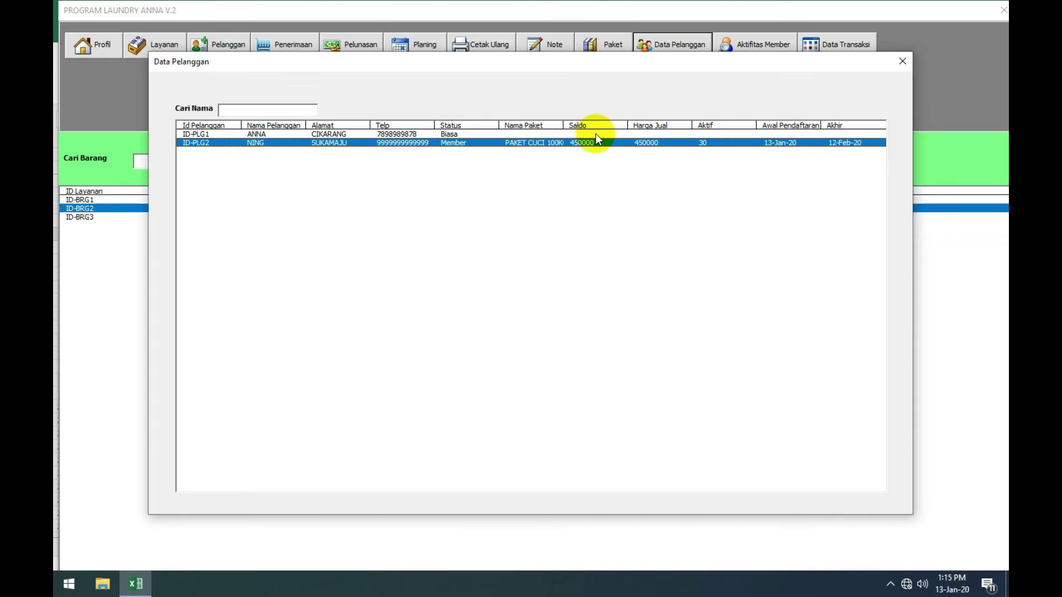
left_click(814, 134)
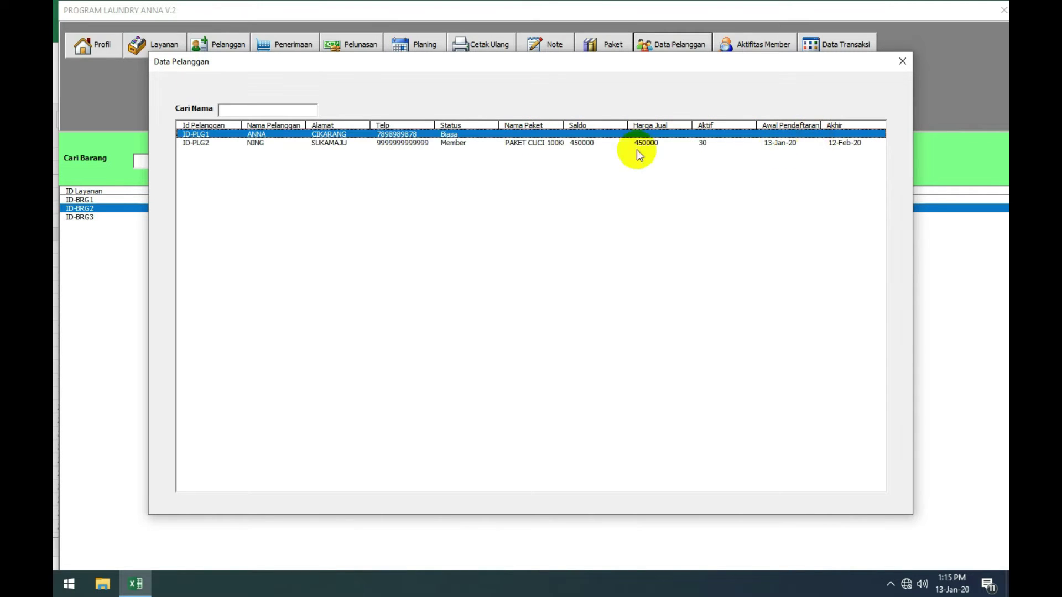
left_click(284, 143)
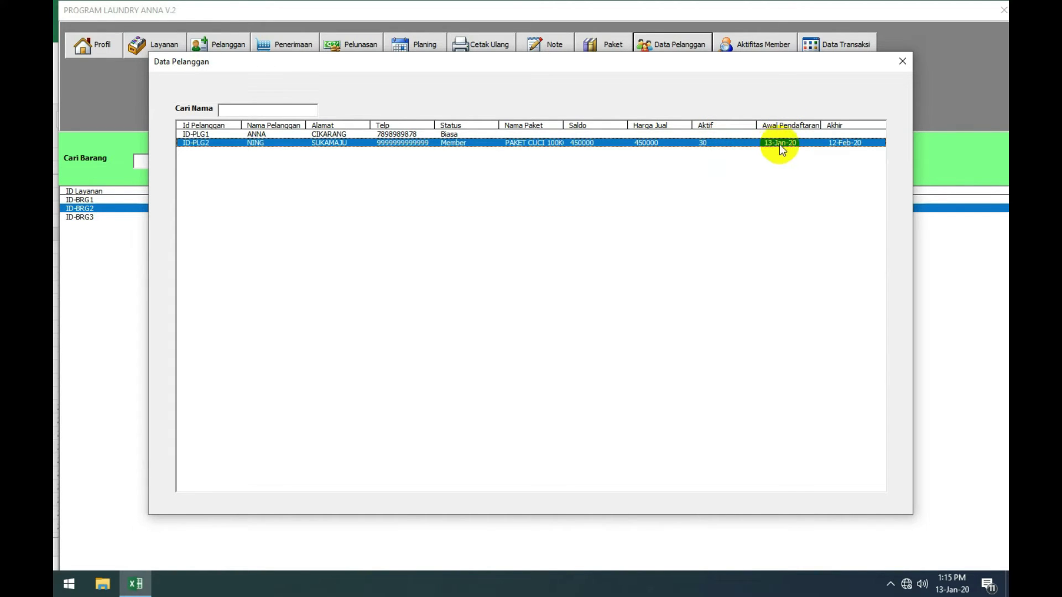
left_click(827, 145)
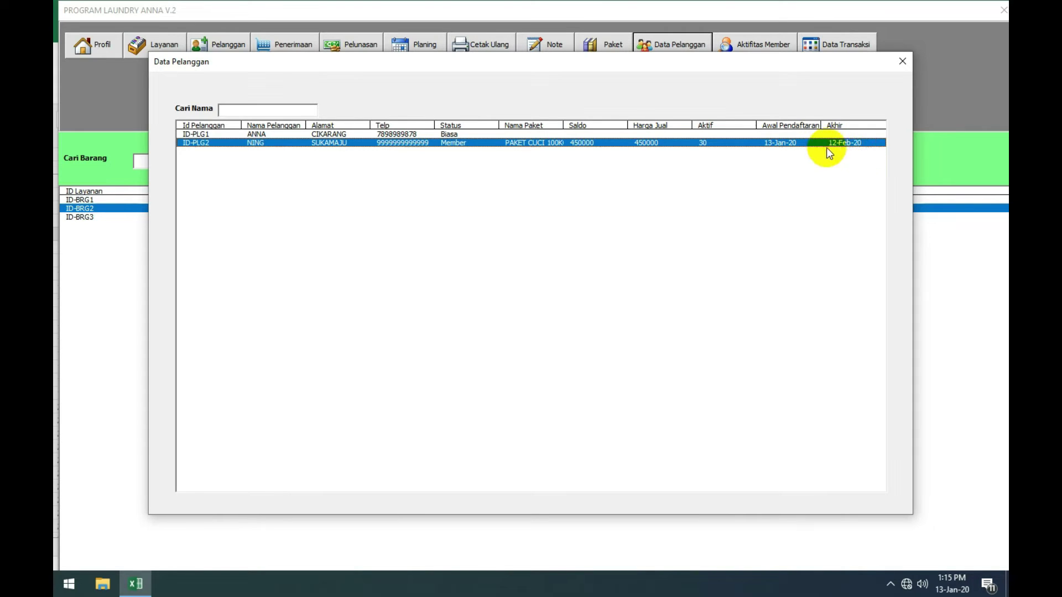
left_click(902, 61)
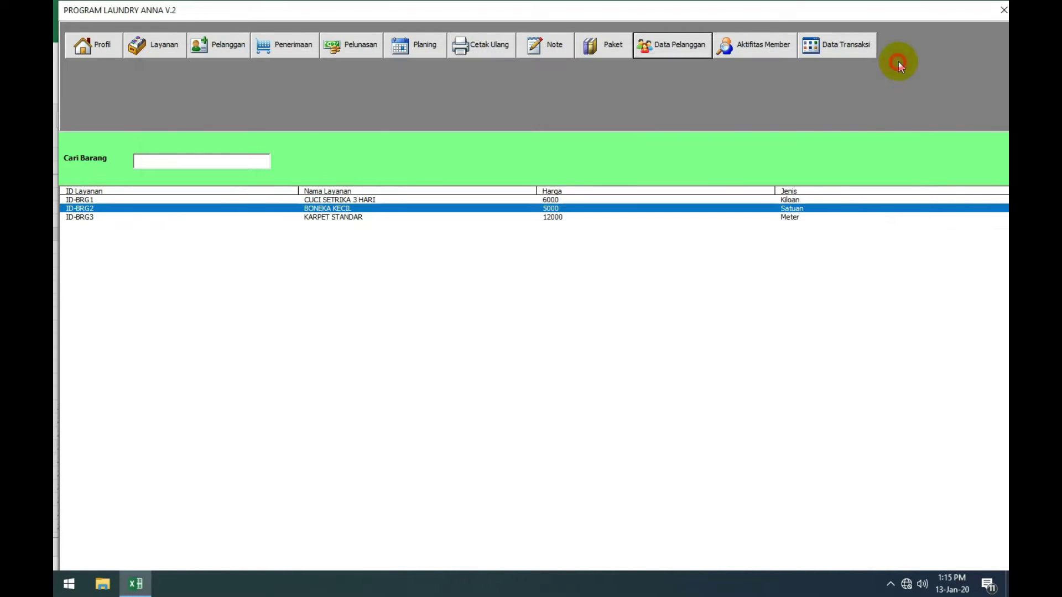
Step: Check the member's top-up row in Aktifitas Member, then bring up the Penerimaan Laundry form
left_click(745, 44)
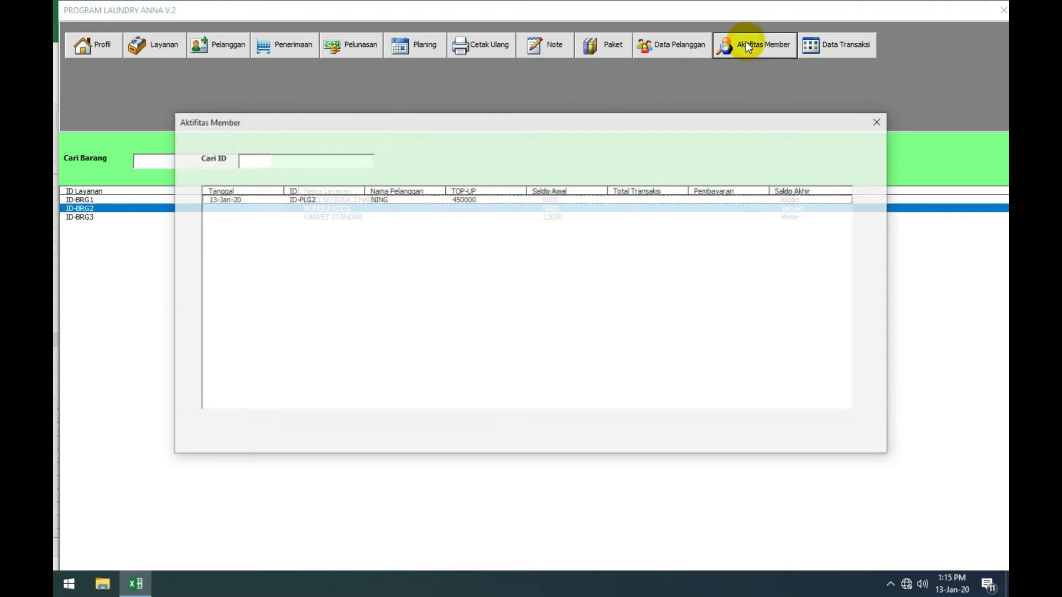
left_click(367, 199)
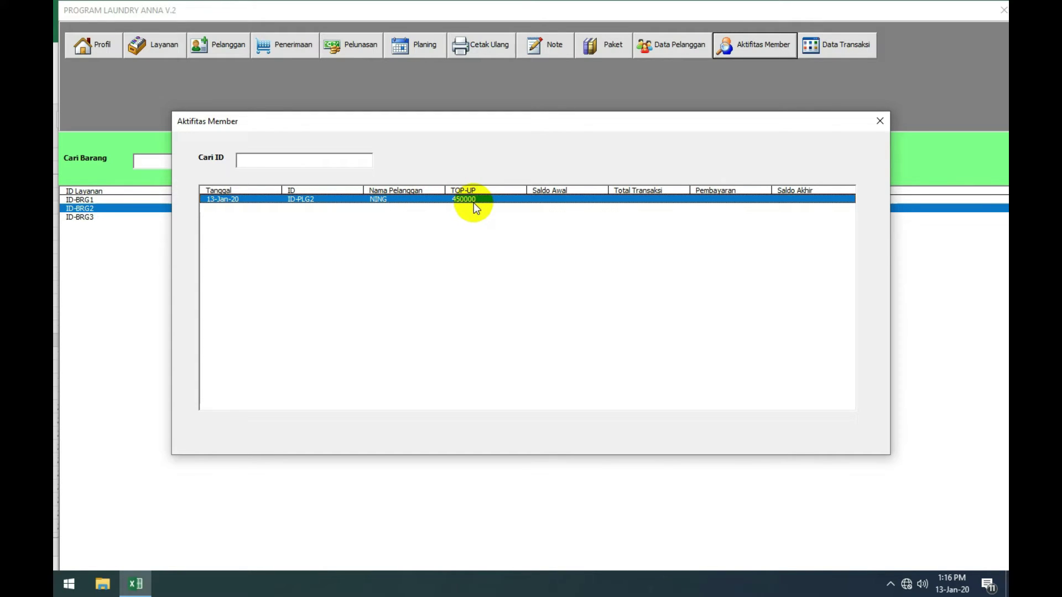
left_click(881, 121)
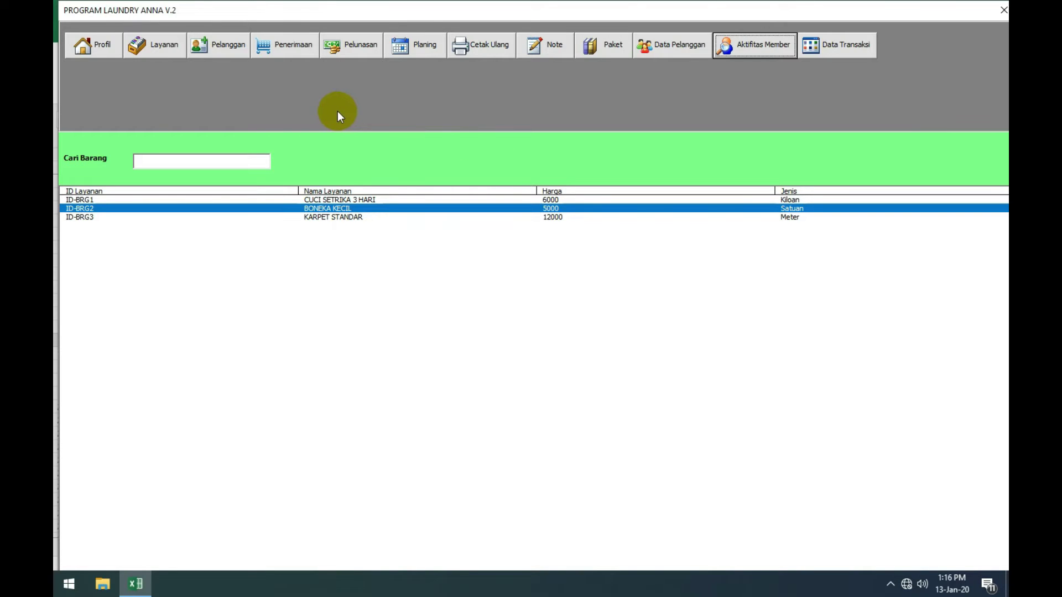
left_click(296, 48)
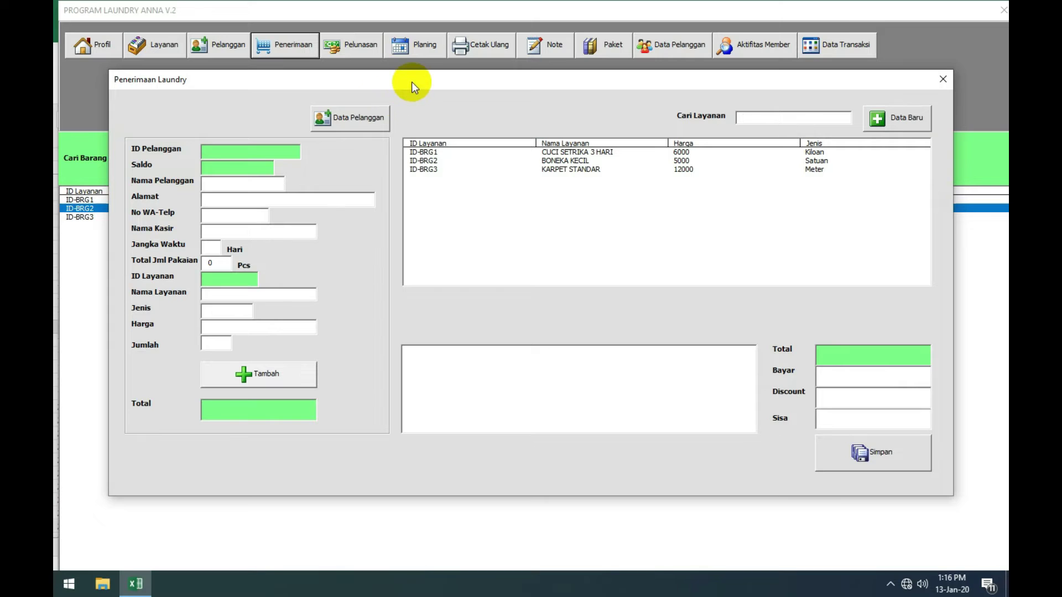
left_click_drag(412, 82, 417, 93)
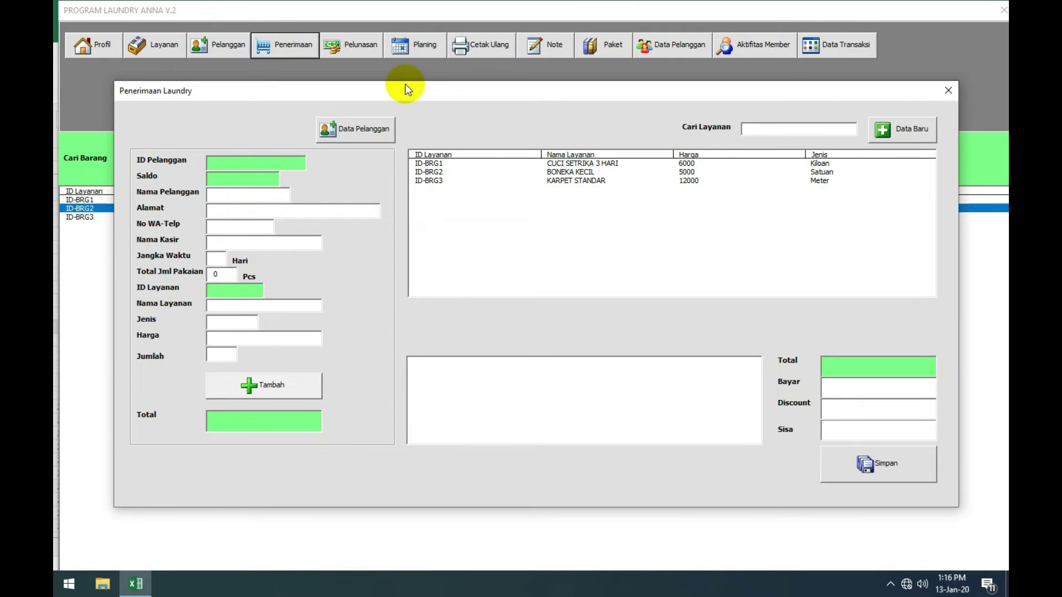
left_click(242, 215)
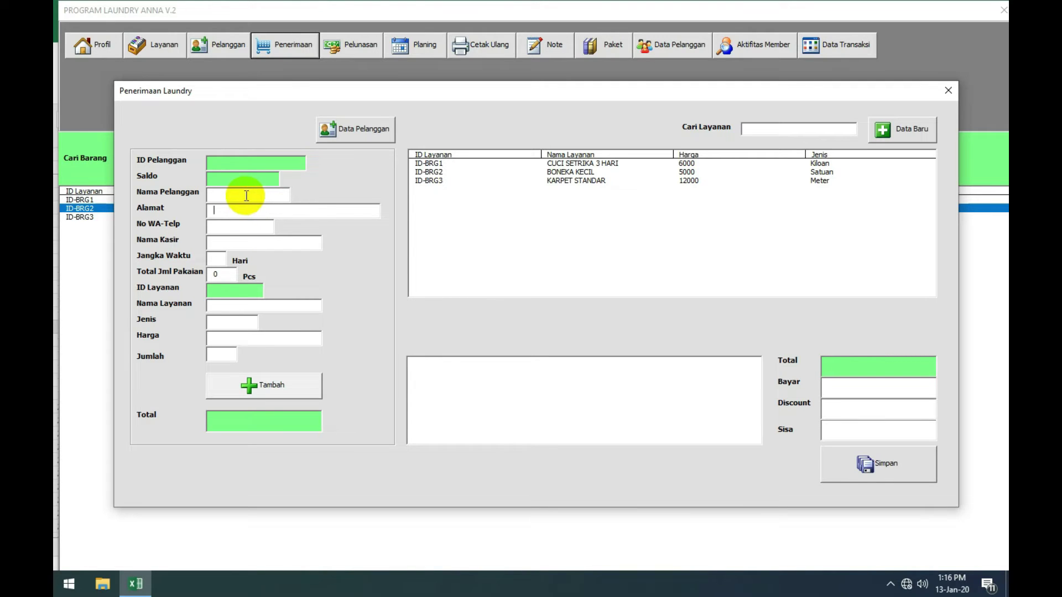
left_click(246, 195)
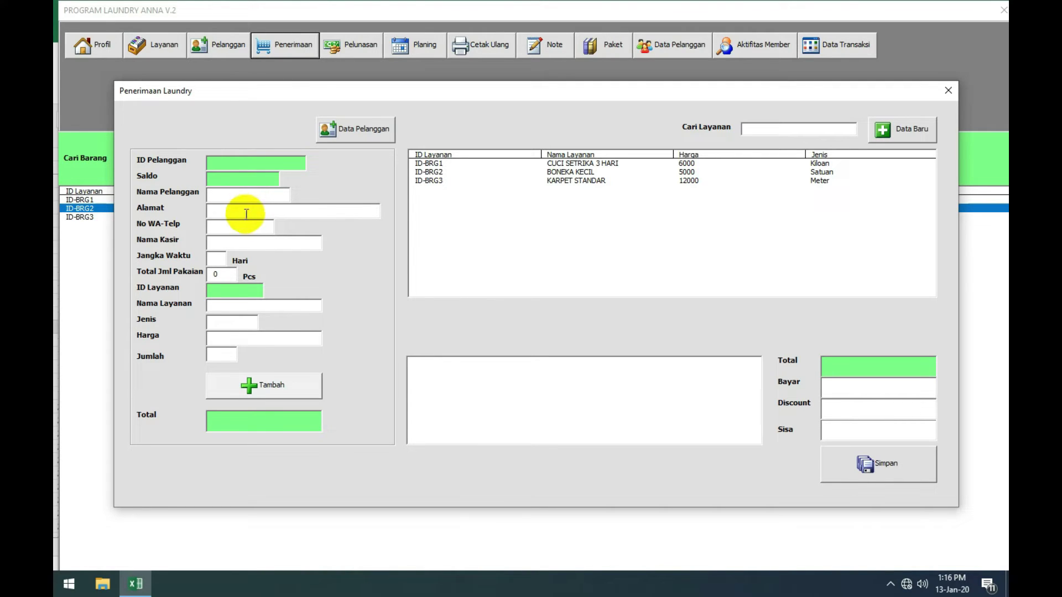
left_click(248, 214)
left_click(240, 225)
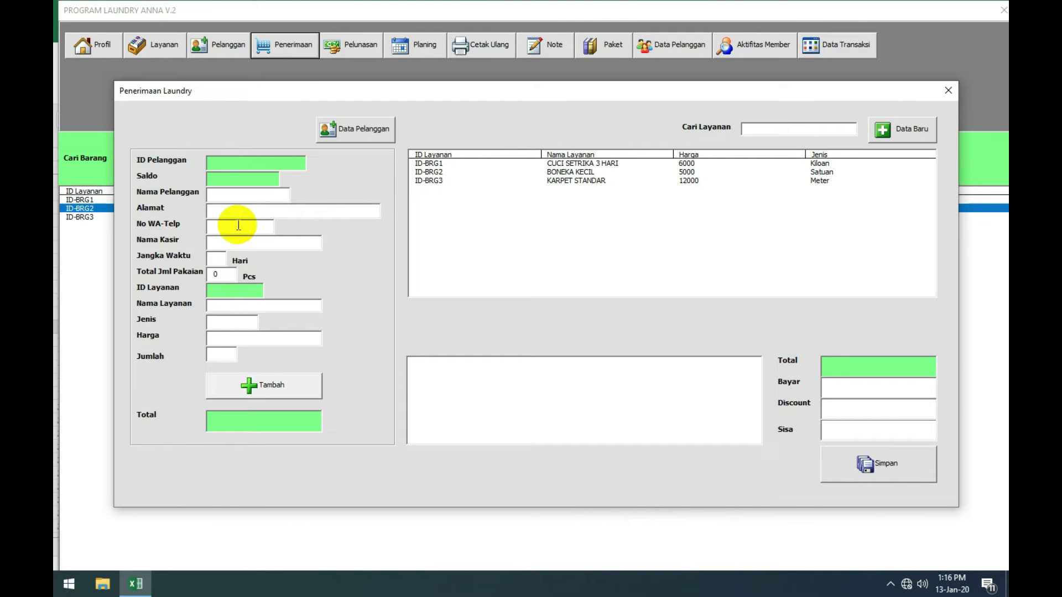
left_click(233, 215)
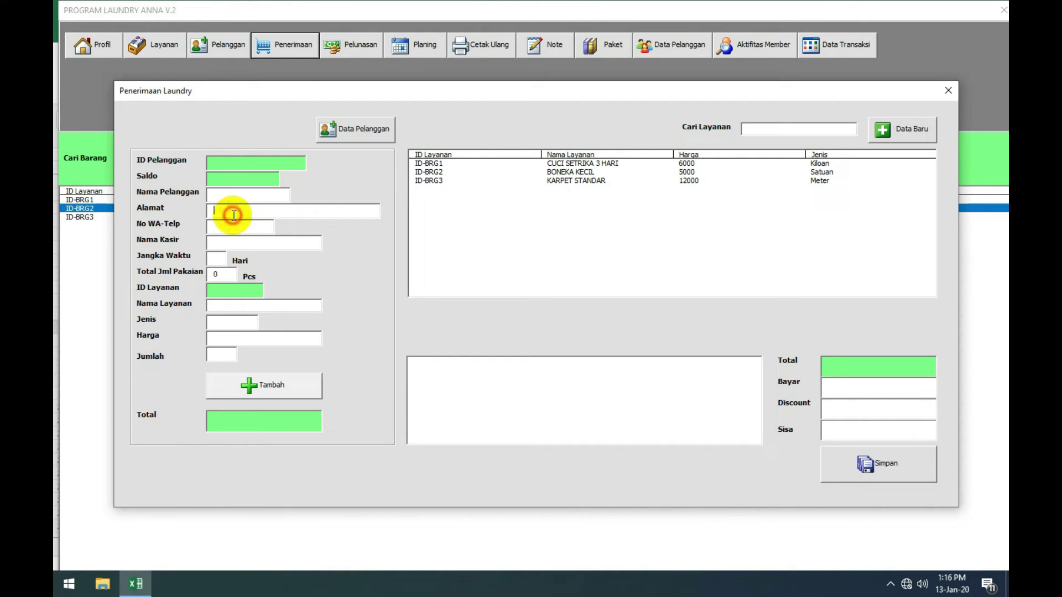
left_click(228, 226)
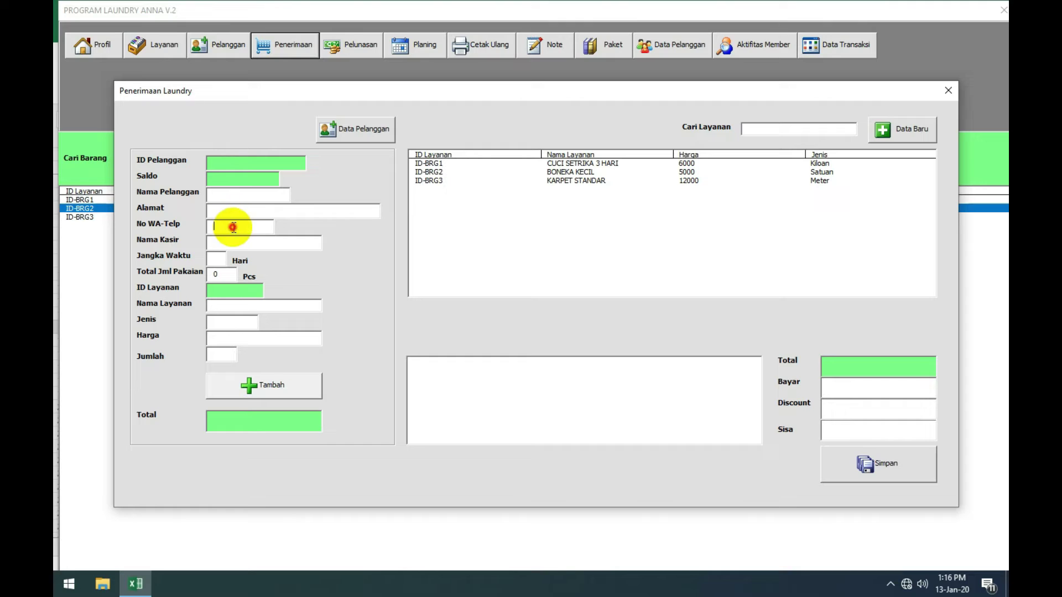
left_click(241, 213)
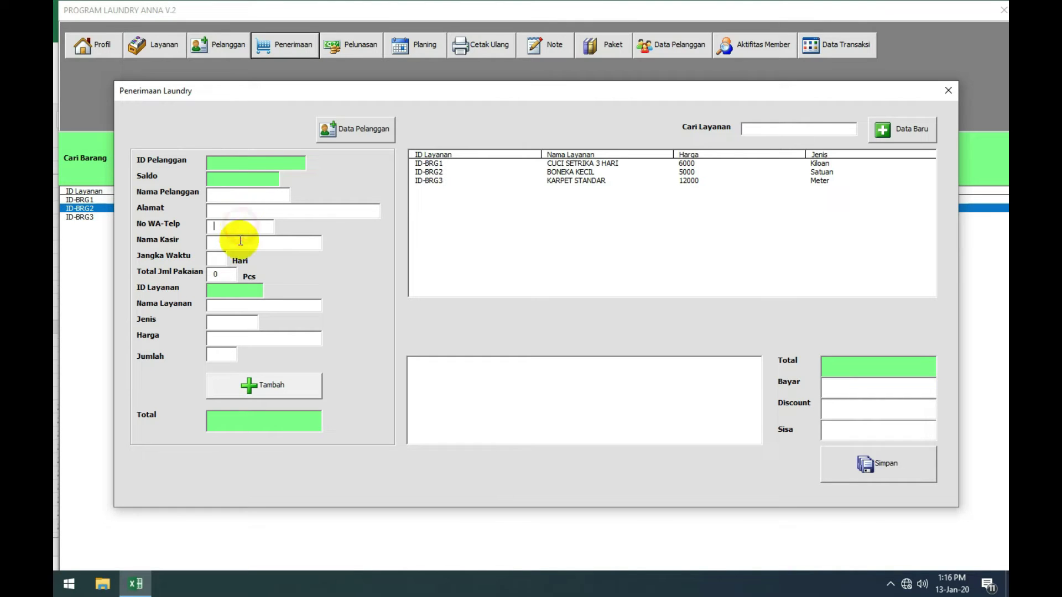
left_click(236, 226)
left_click(236, 195)
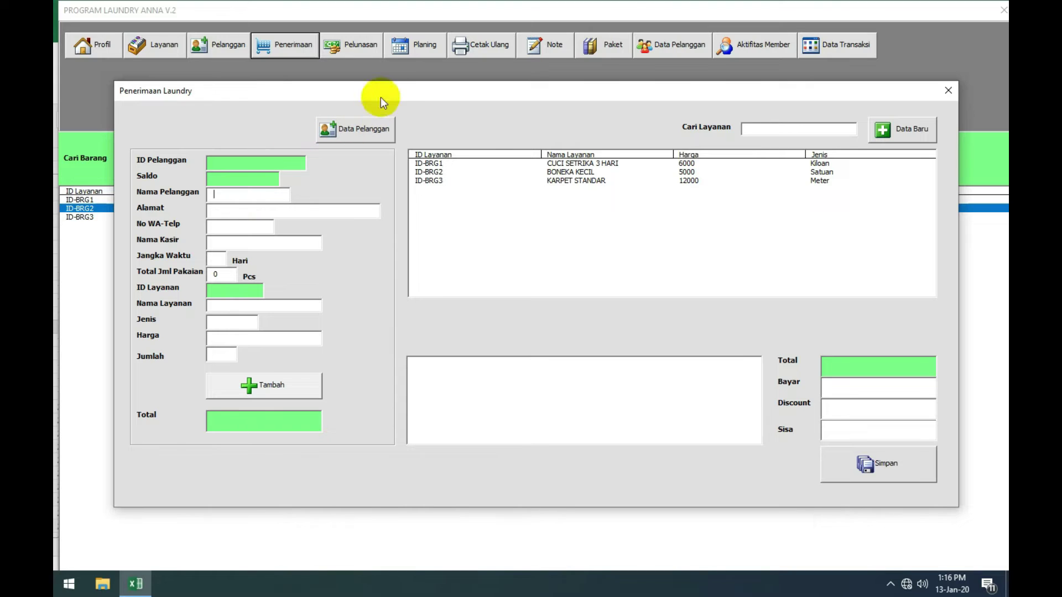
left_click_drag(383, 93, 384, 83)
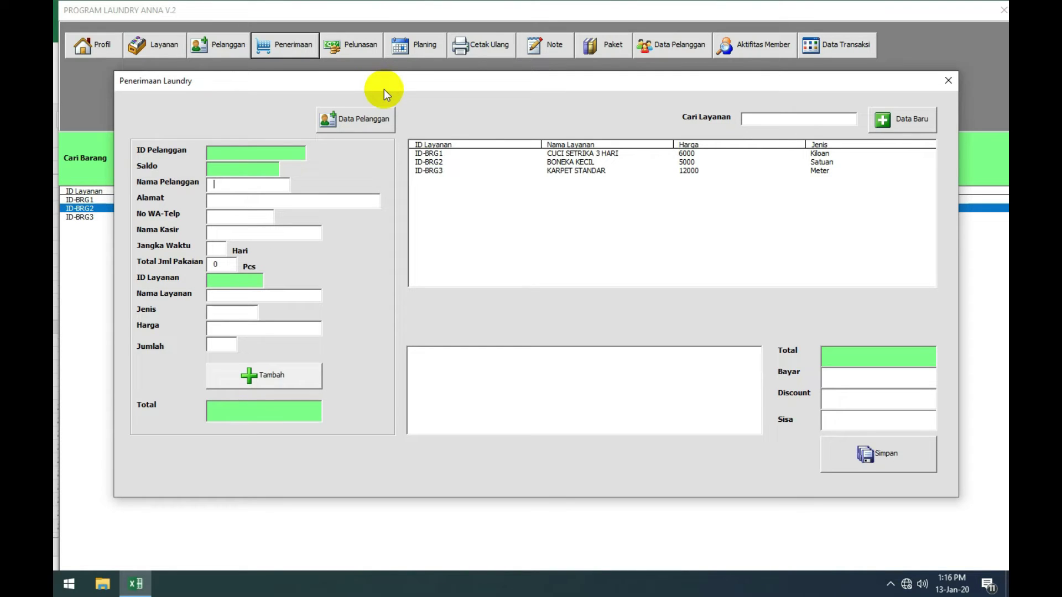
Step: Browse List Pelanggan, briefly open Pelanggan Baru, then load customer ID-PLG1 into the intake form
left_click(369, 123)
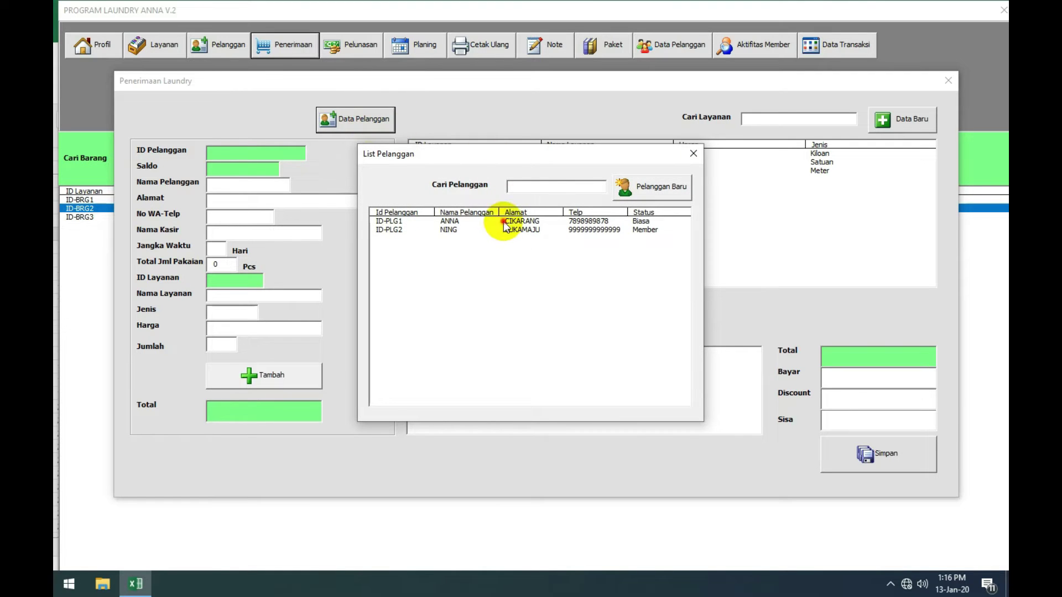
left_click(506, 221)
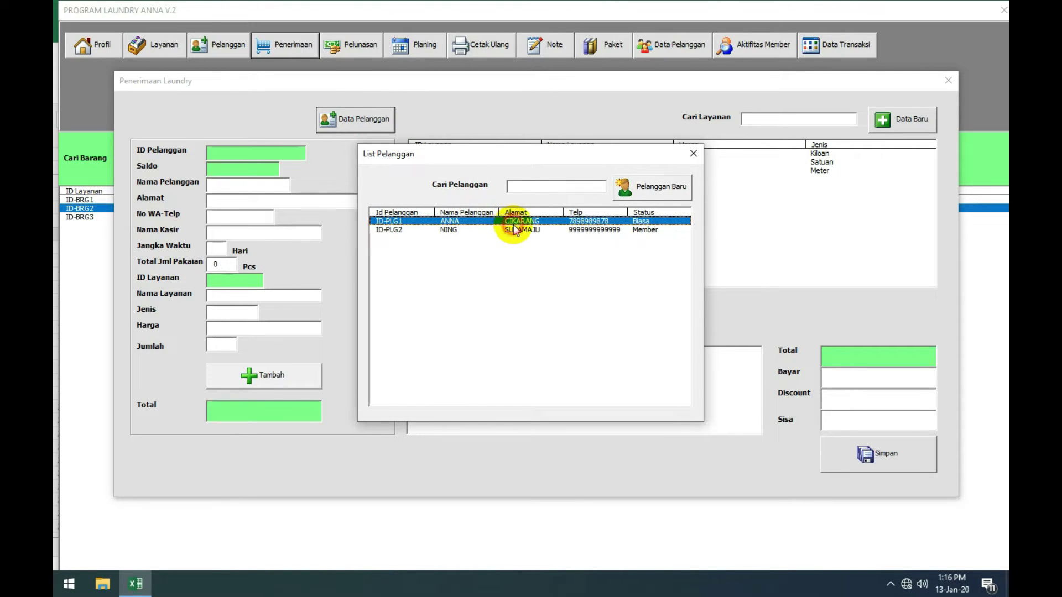
left_click(509, 229)
left_click_drag(592, 153, 589, 136)
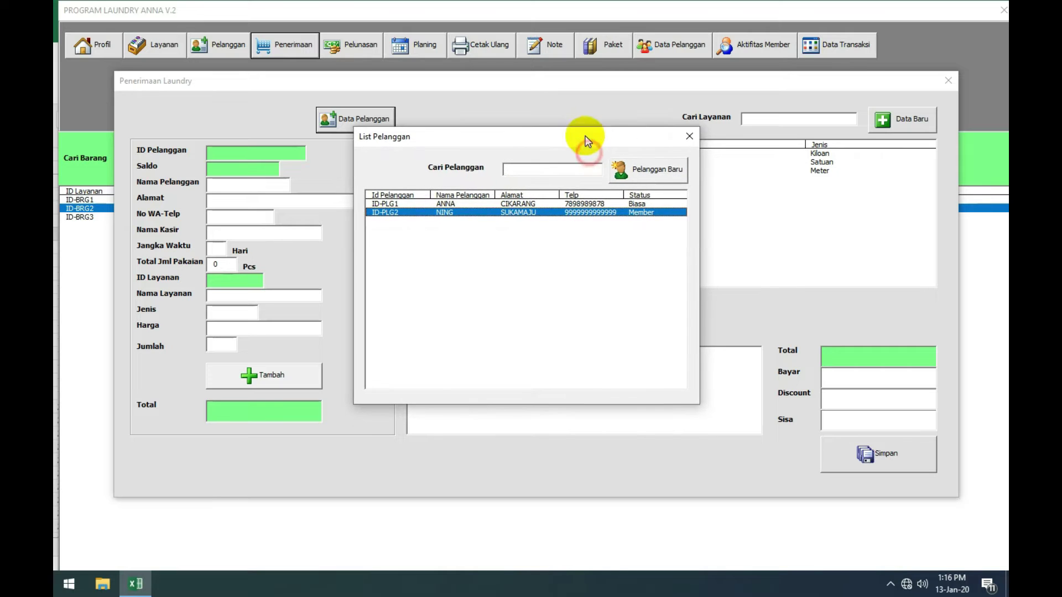
left_click(639, 170)
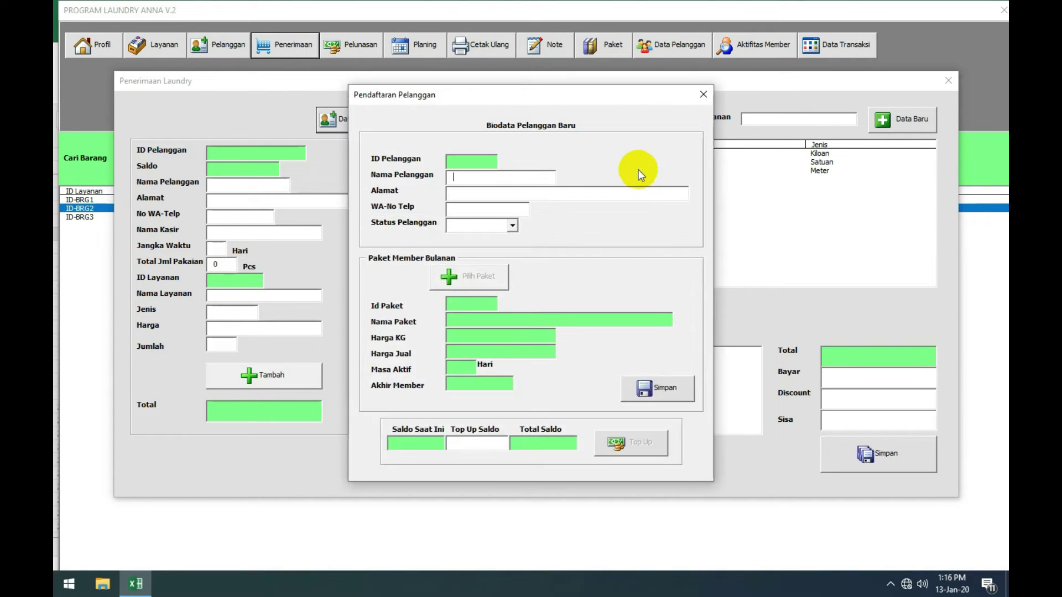
left_click(699, 94)
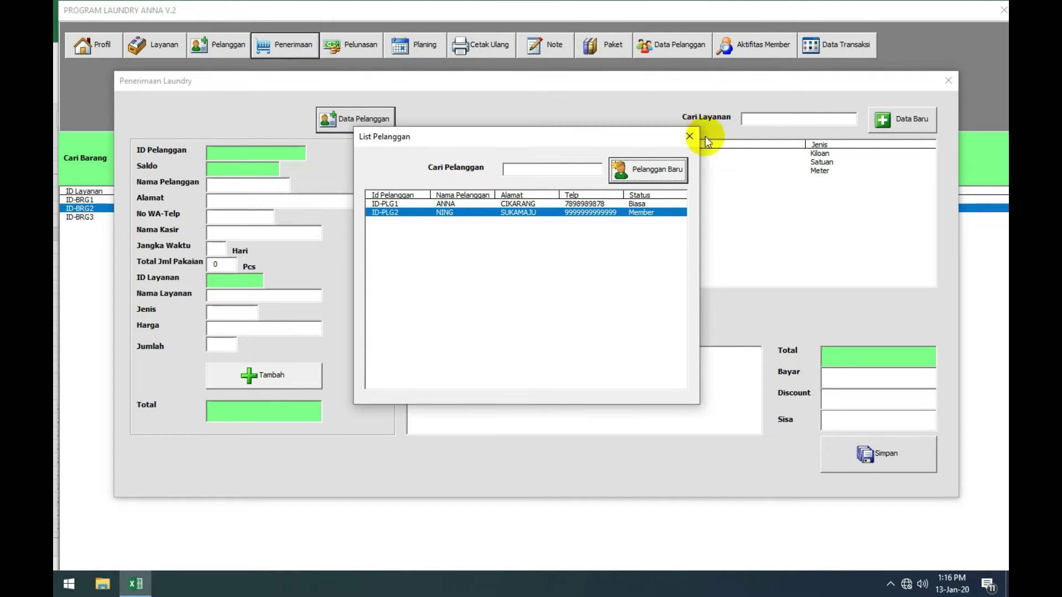
left_click(625, 204)
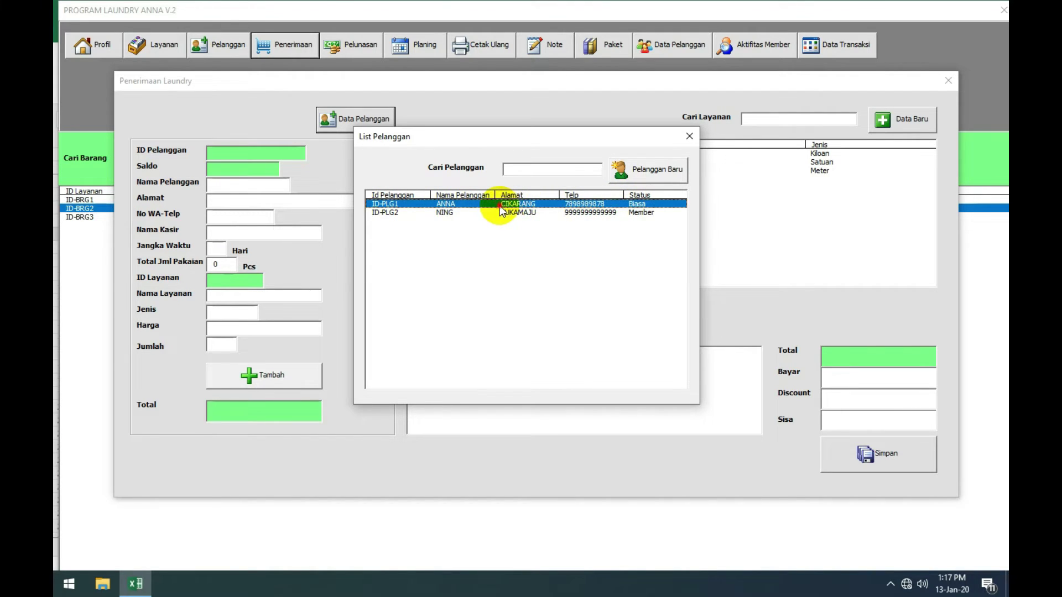
double_click(499, 205)
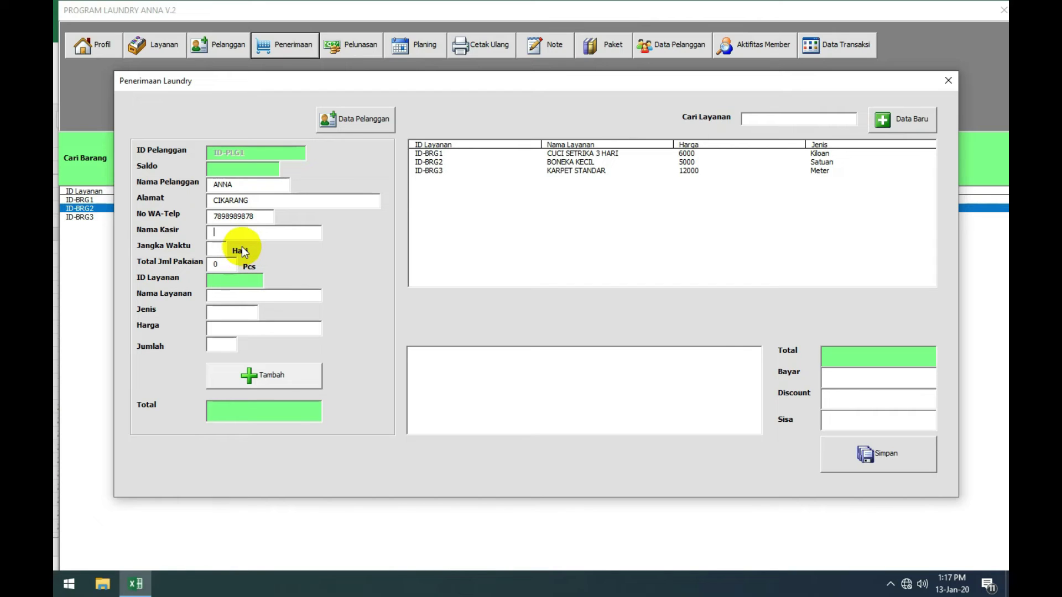
Step: Enter the cashier name, set Total Jml Pakaian to 53, and load CUCI SETRIKA 3 HARI
type("ROHI")
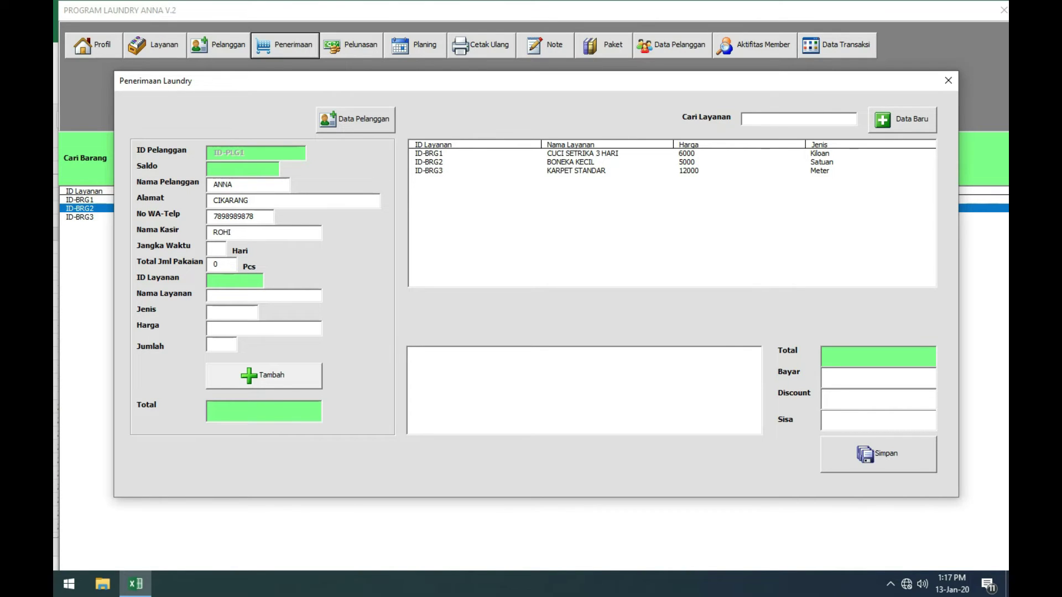
type("M")
type("3")
left_click(224, 264)
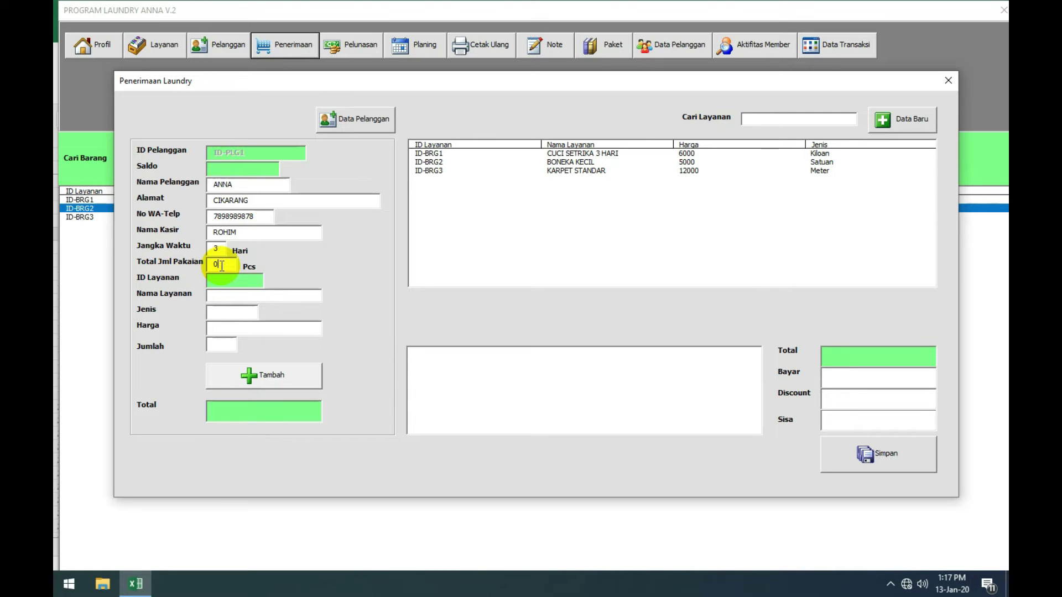
left_click_drag(221, 266, 209, 265)
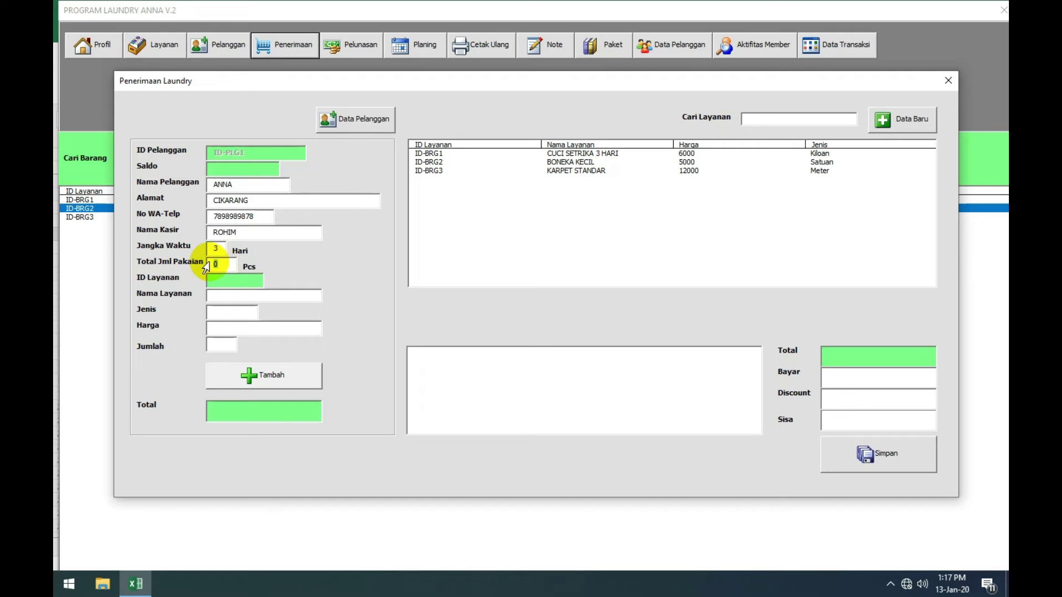
left_click(228, 265)
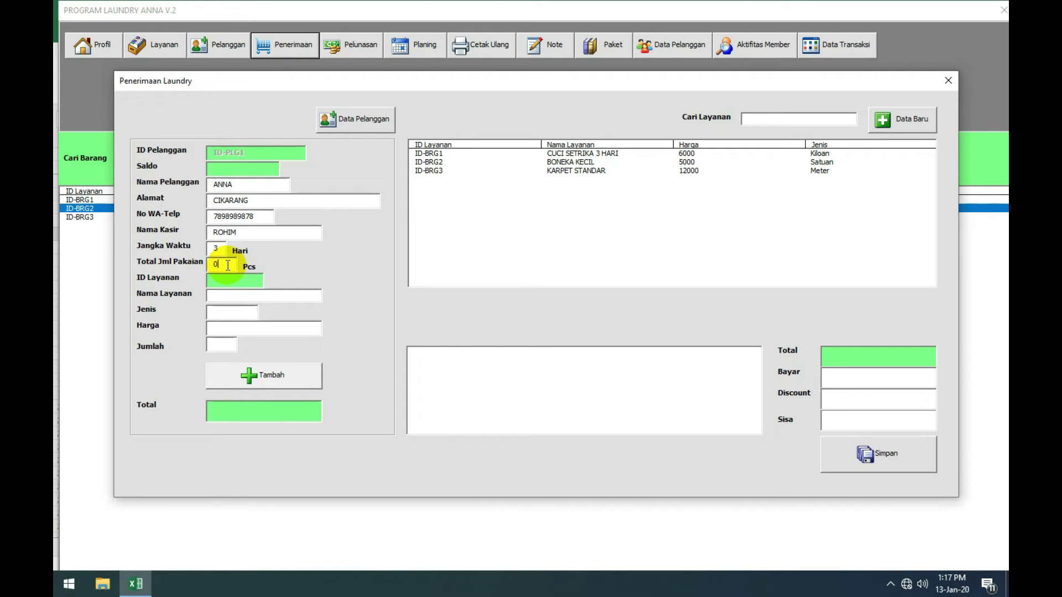
double_click(217, 265)
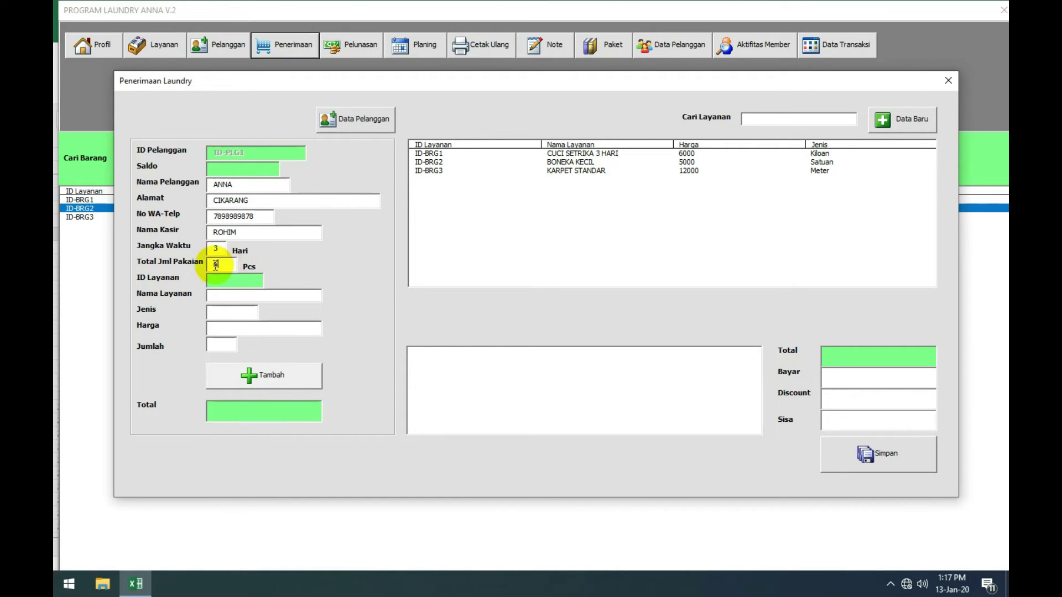
type("6")
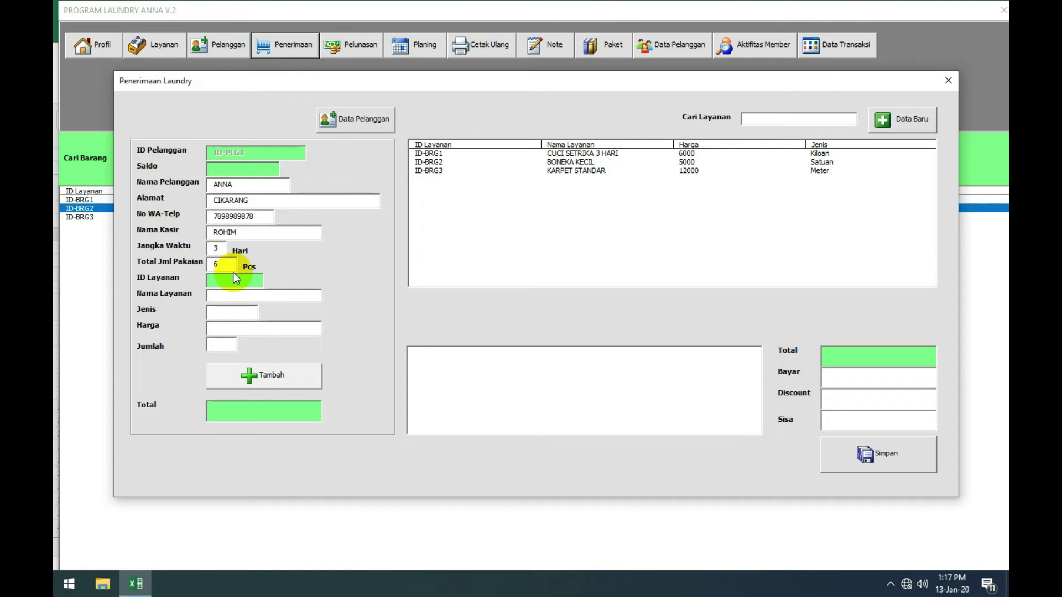
key("BackSpace")
type("53")
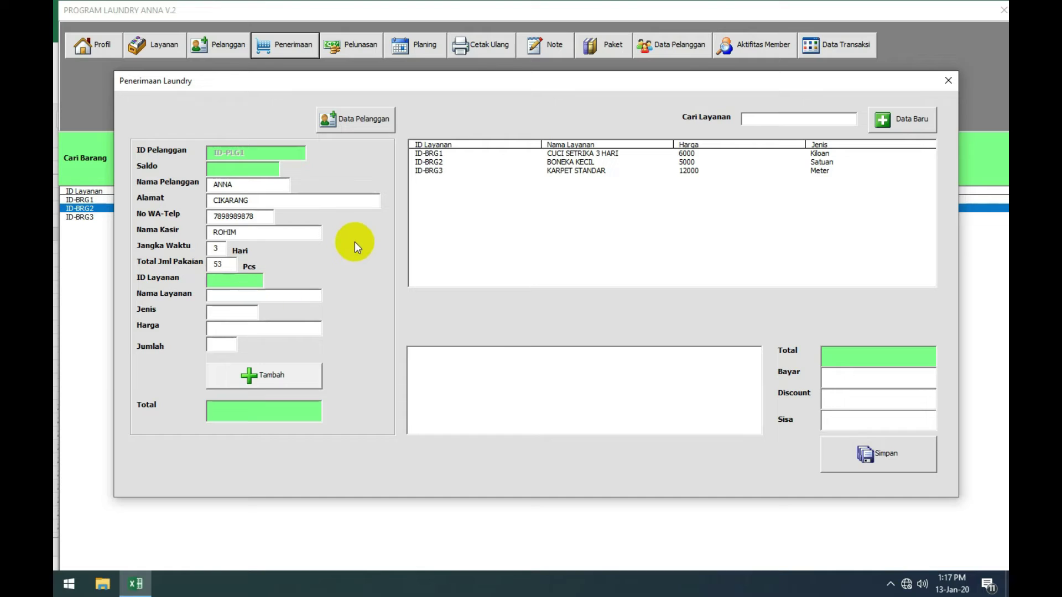
left_click(559, 153)
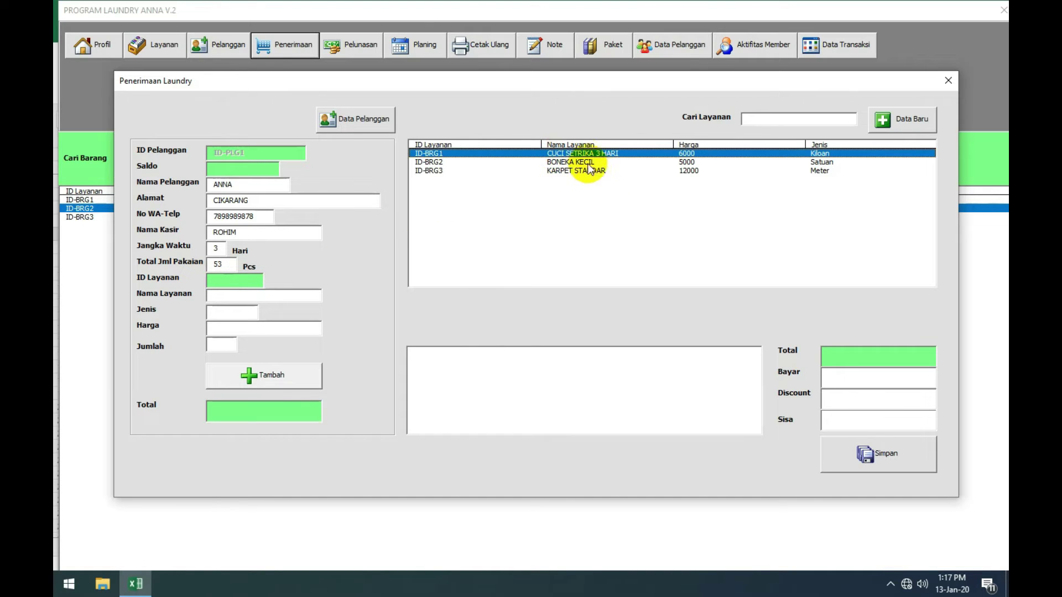
double_click(587, 154)
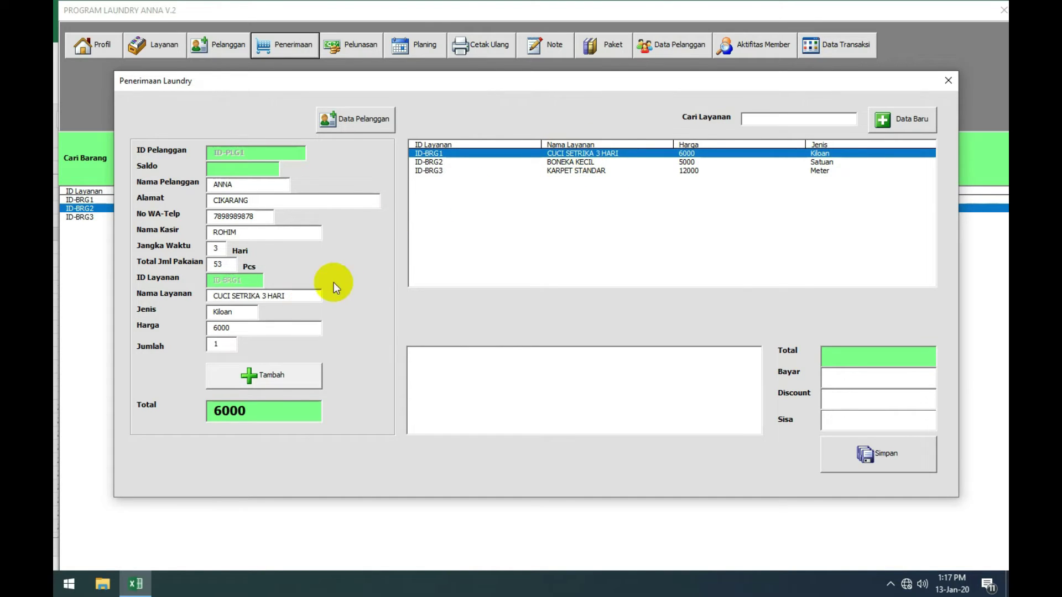
Step: Add CUCI SETRIKA 3 HARI to the order with quantity 10.5
double_click(218, 344)
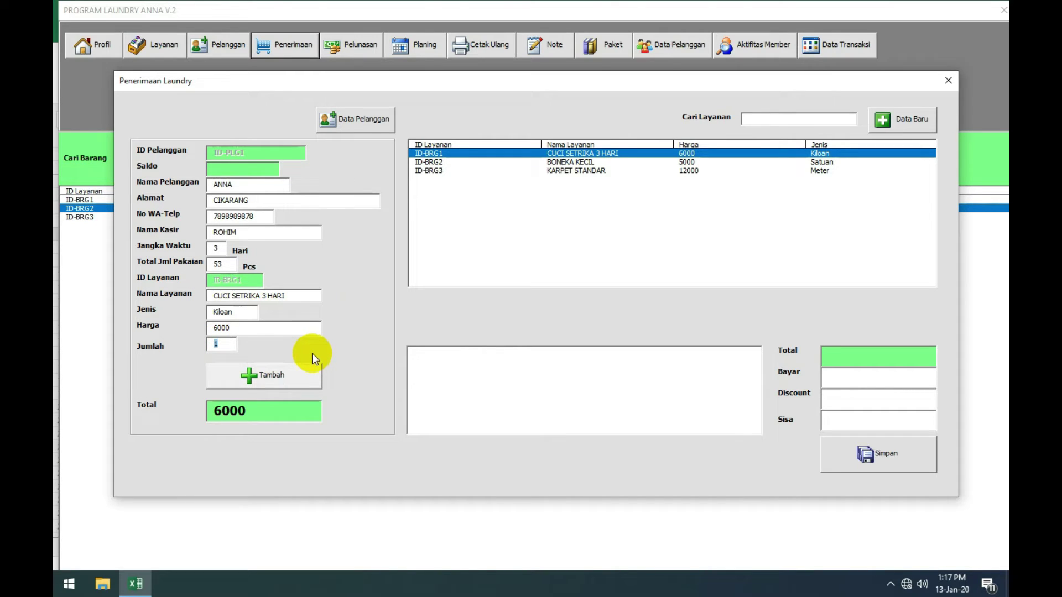
type("10.5")
left_click(278, 374)
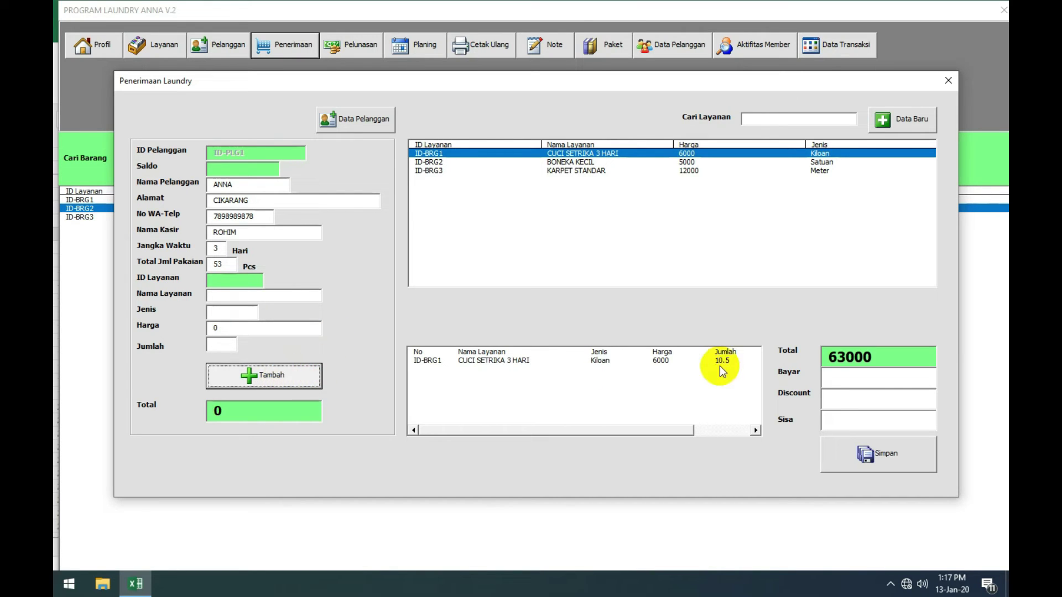
left_click(450, 361)
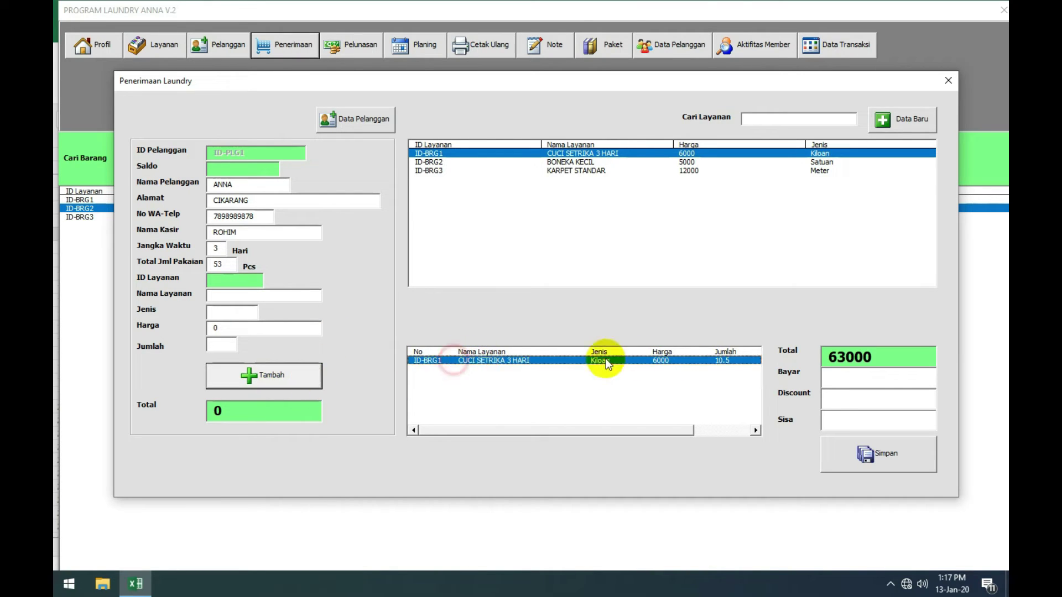
Step: Add BONEKA KECIL to the order with quantity 3
left_click(589, 162)
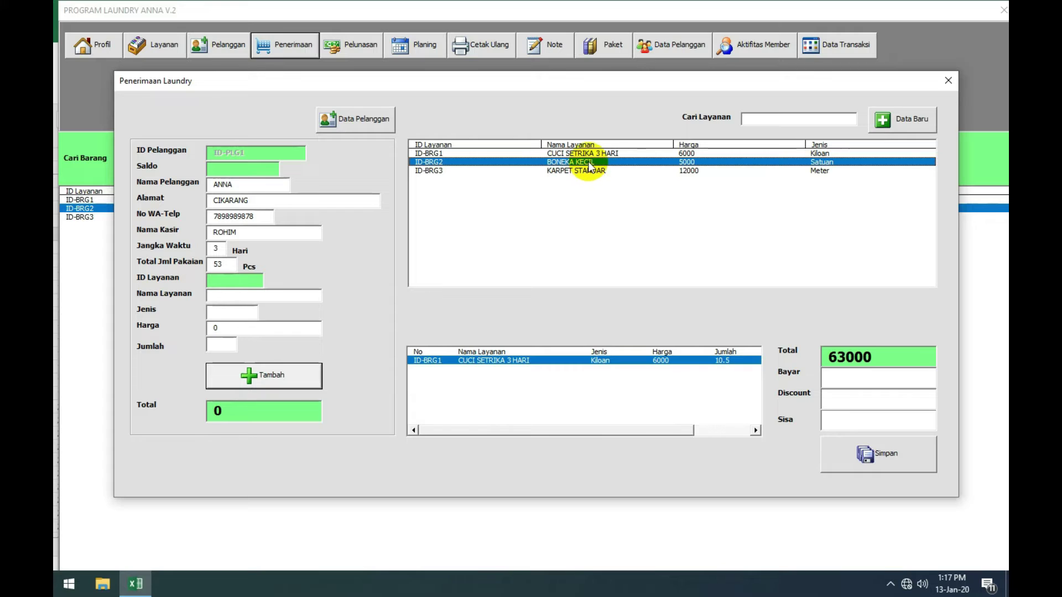
double_click(590, 162)
left_click(221, 343)
type("1")
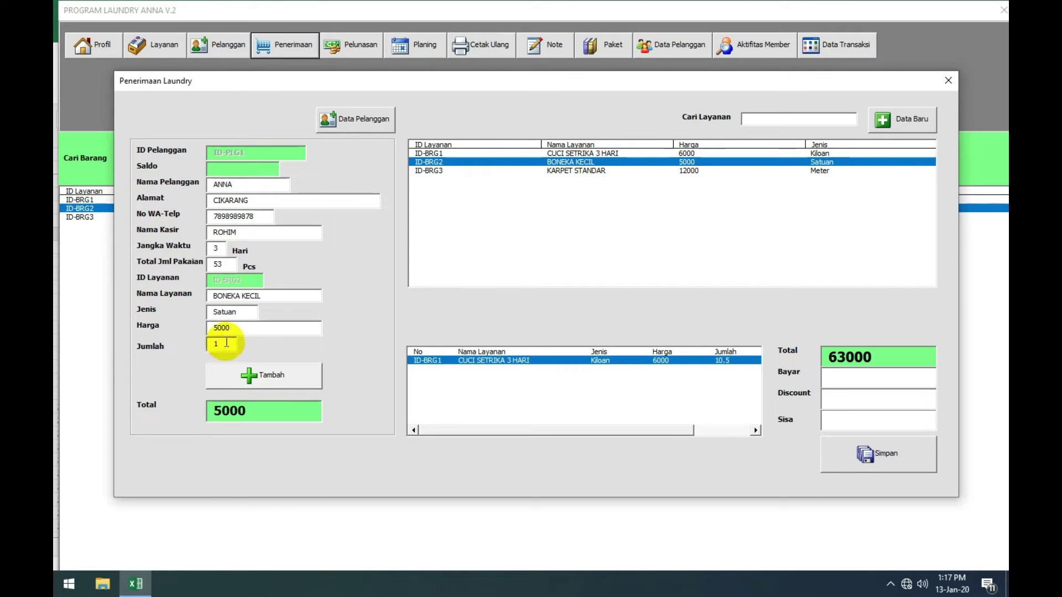
type("3")
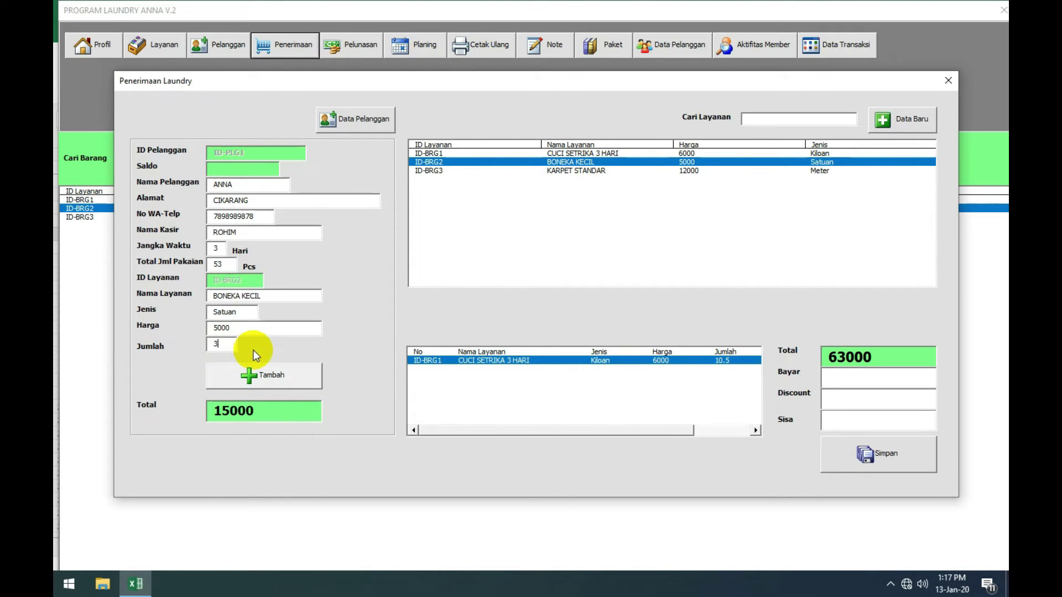
left_click(264, 376)
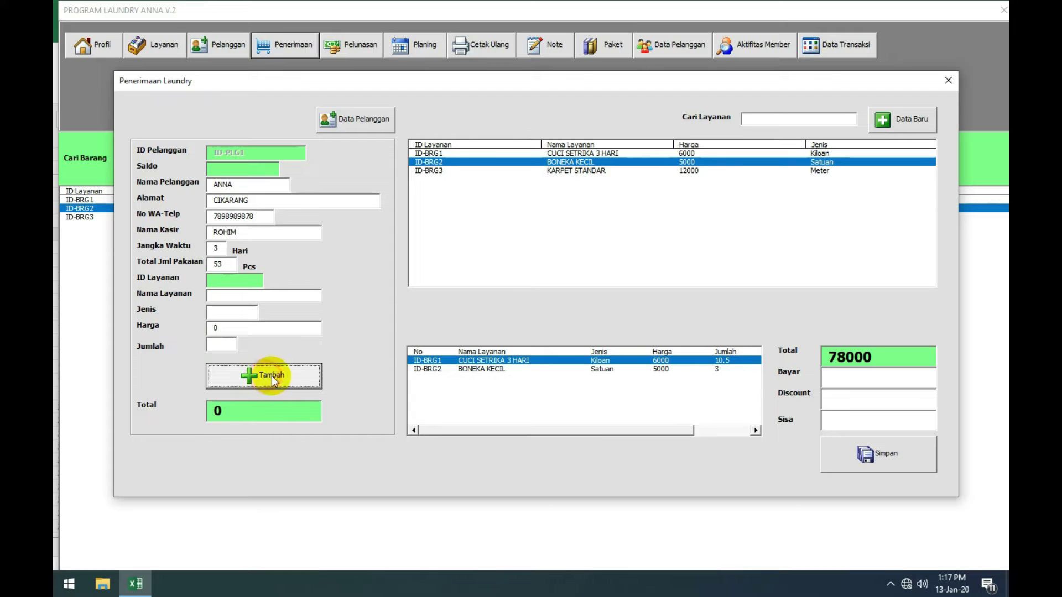
Step: Add the carpet service renamed KARPET STANDAR 2X2 with quantity 4
left_click(656, 172)
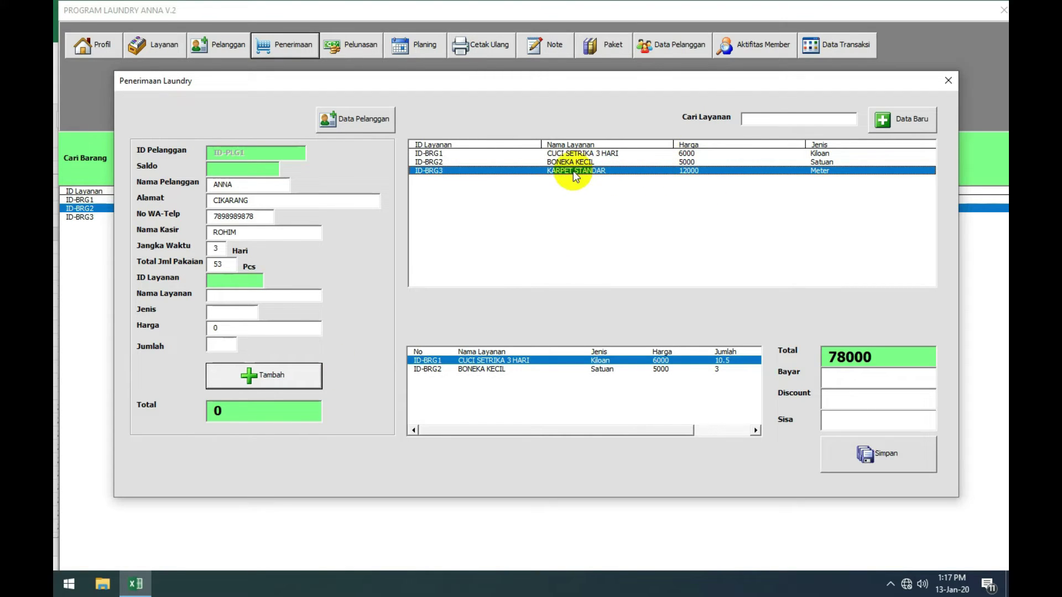
double_click(541, 171)
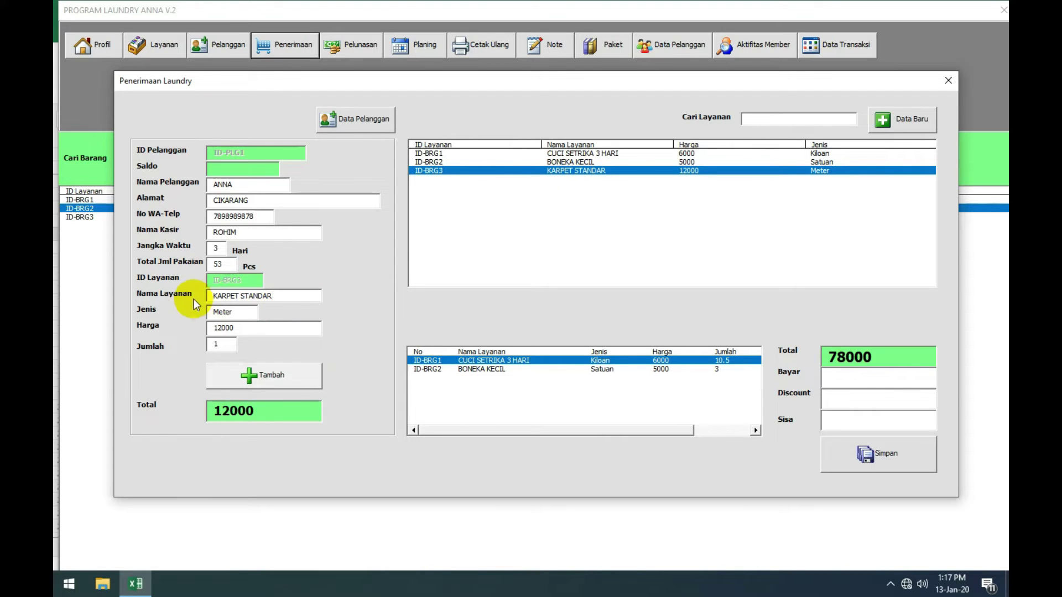
left_click(287, 293)
type("2X2")
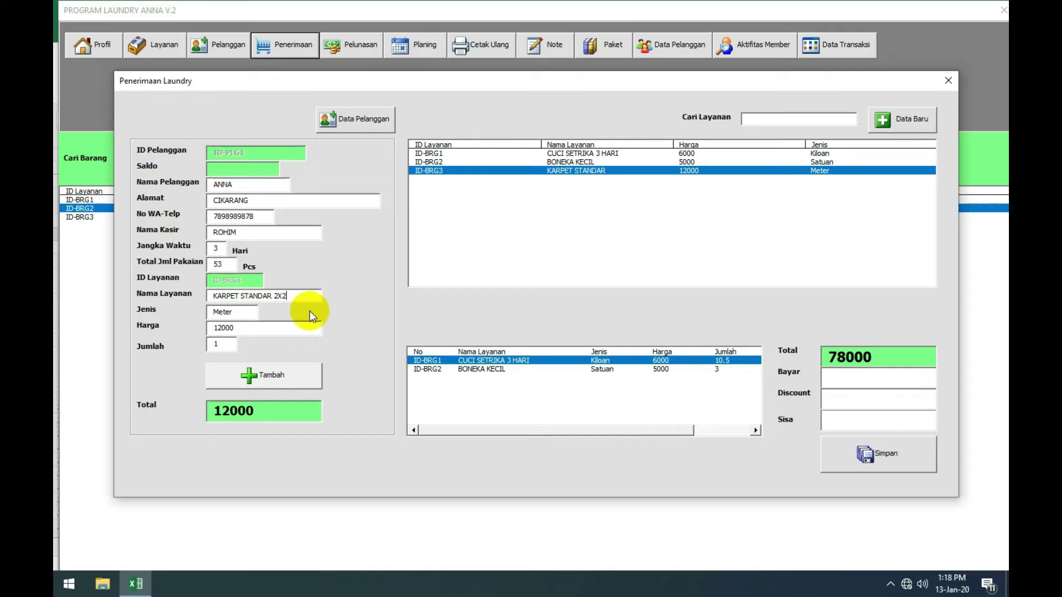
double_click(216, 345)
type("4")
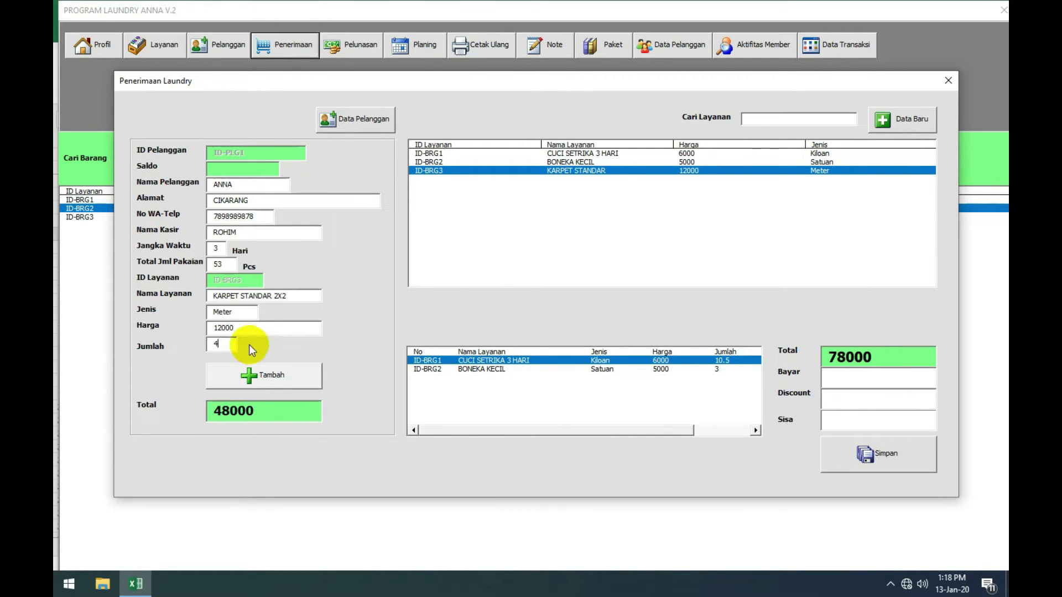
left_click(265, 375)
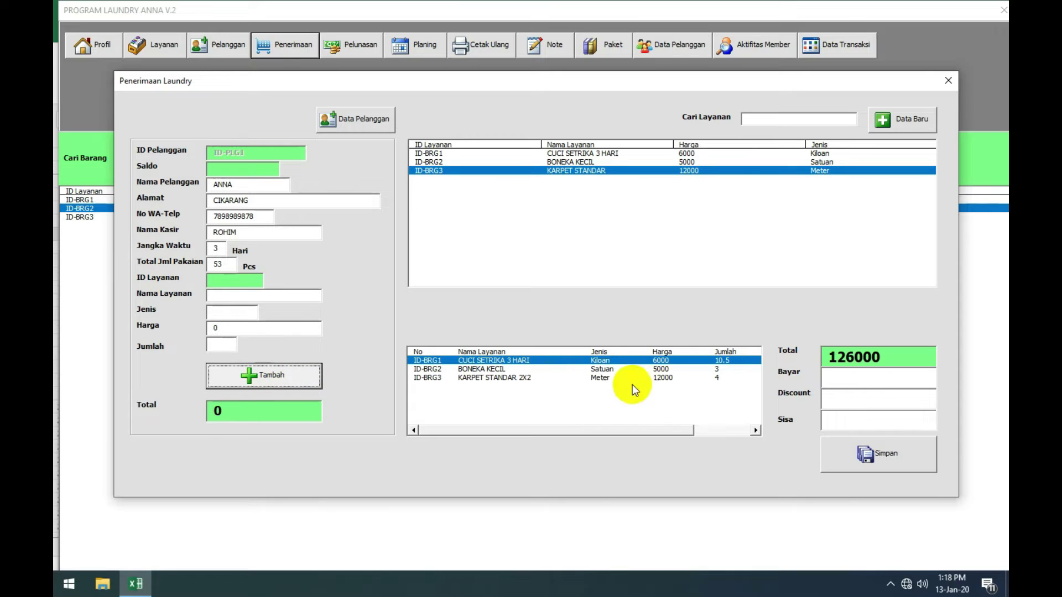
Step: Save the order with Bayar and Discount empty, leaving 126000 outstanding
left_click(834, 394)
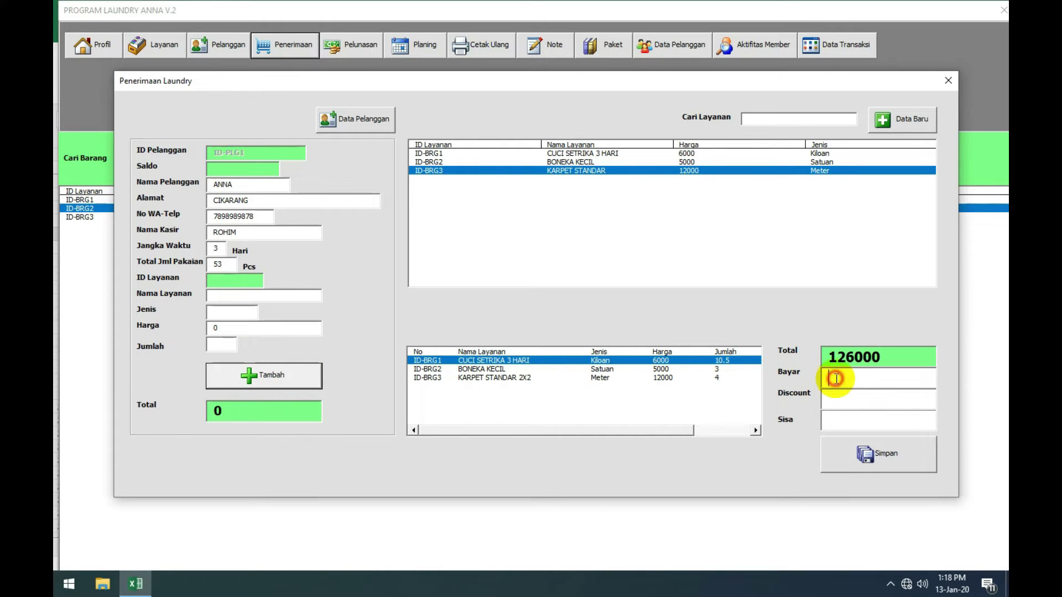
left_click(835, 378)
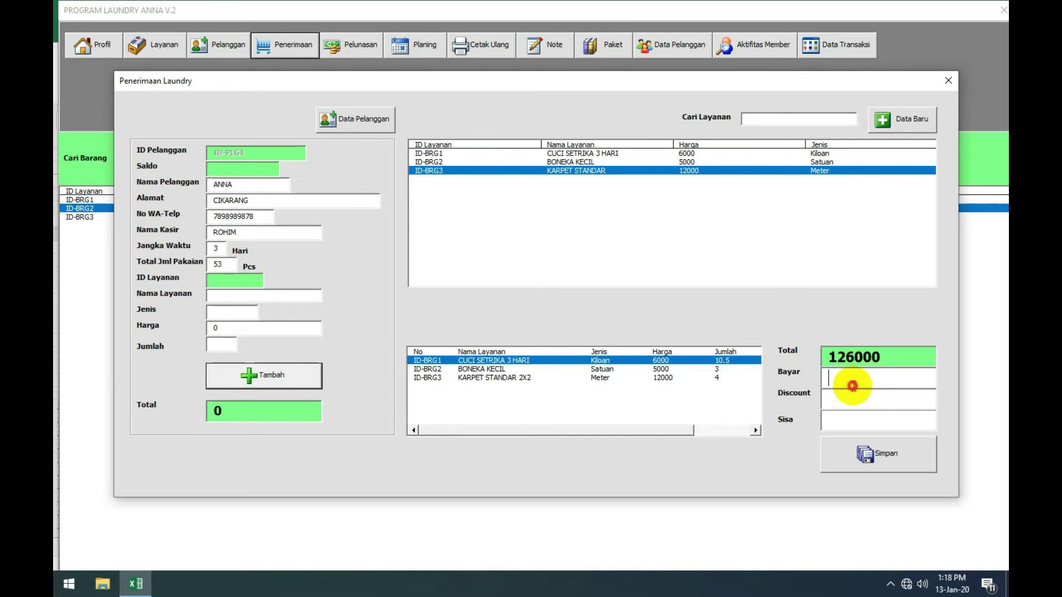
left_click(852, 399)
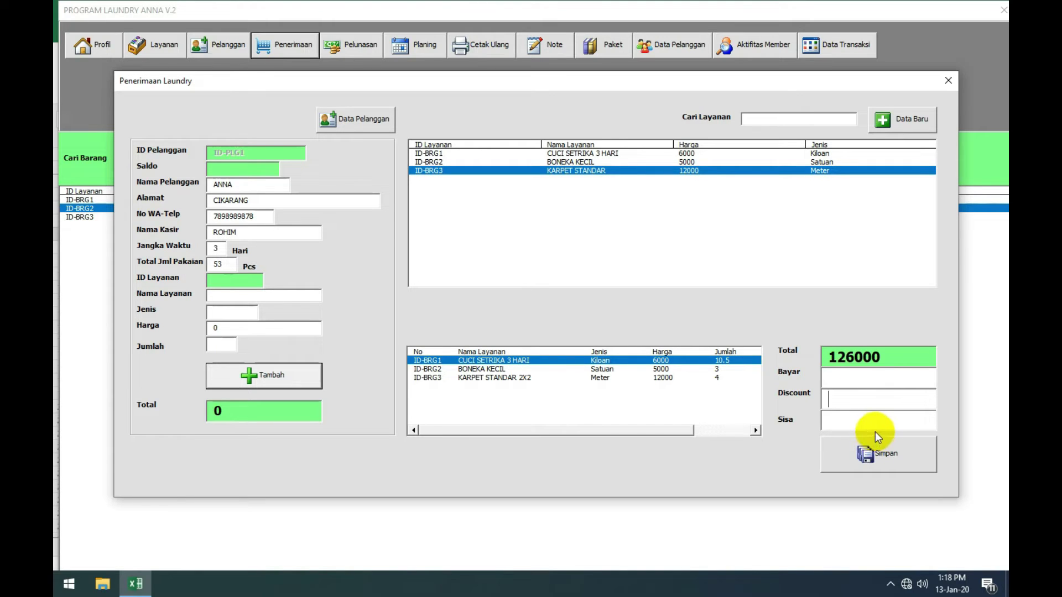
left_click(883, 449)
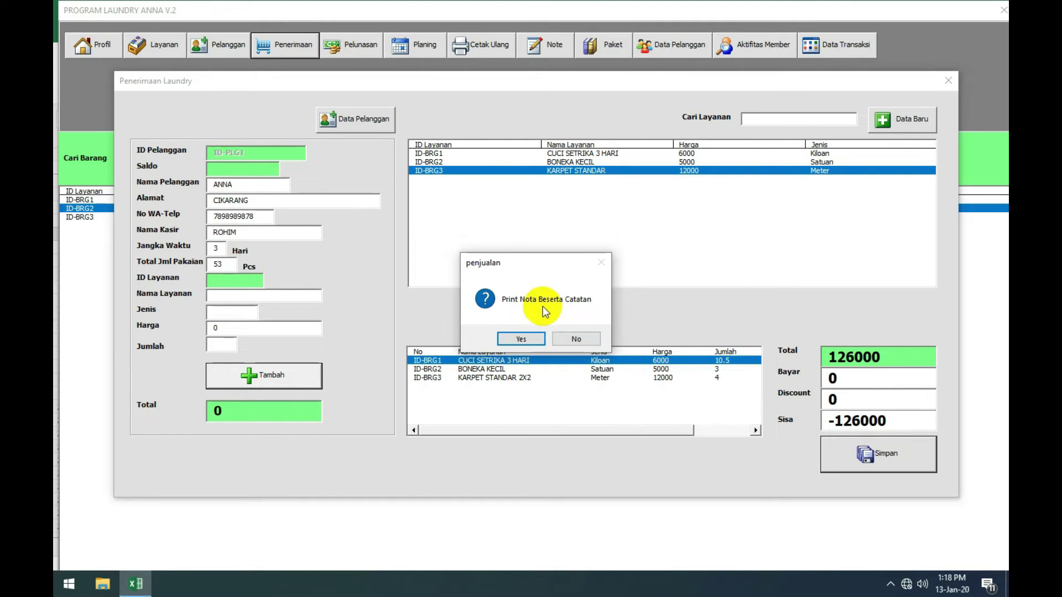
left_click_drag(514, 262, 516, 241)
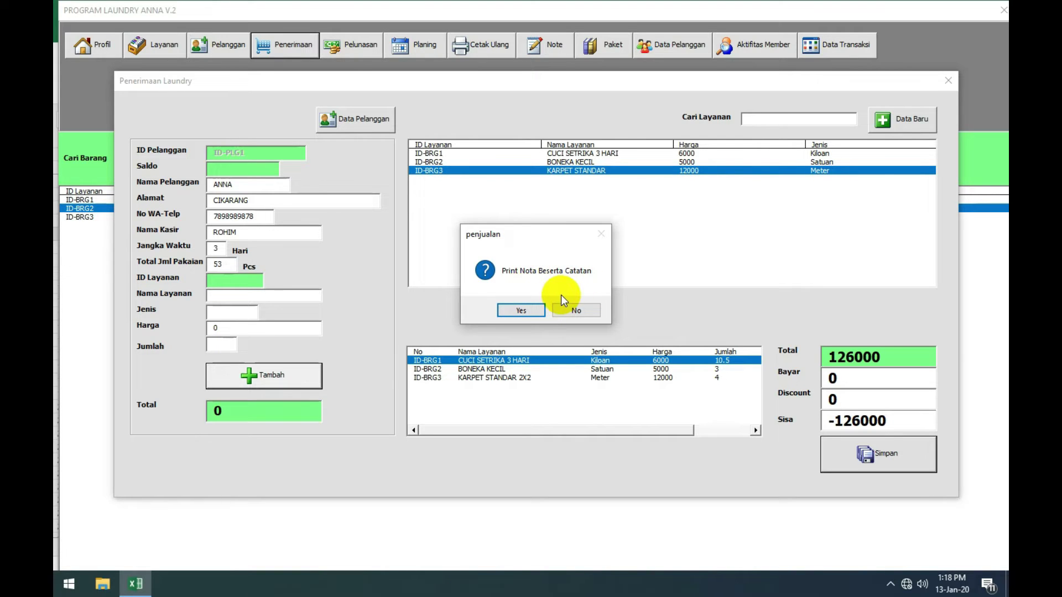
Step: Print receipt PJ-1 with notes, review it in print preview, then close the preview
left_click(523, 310)
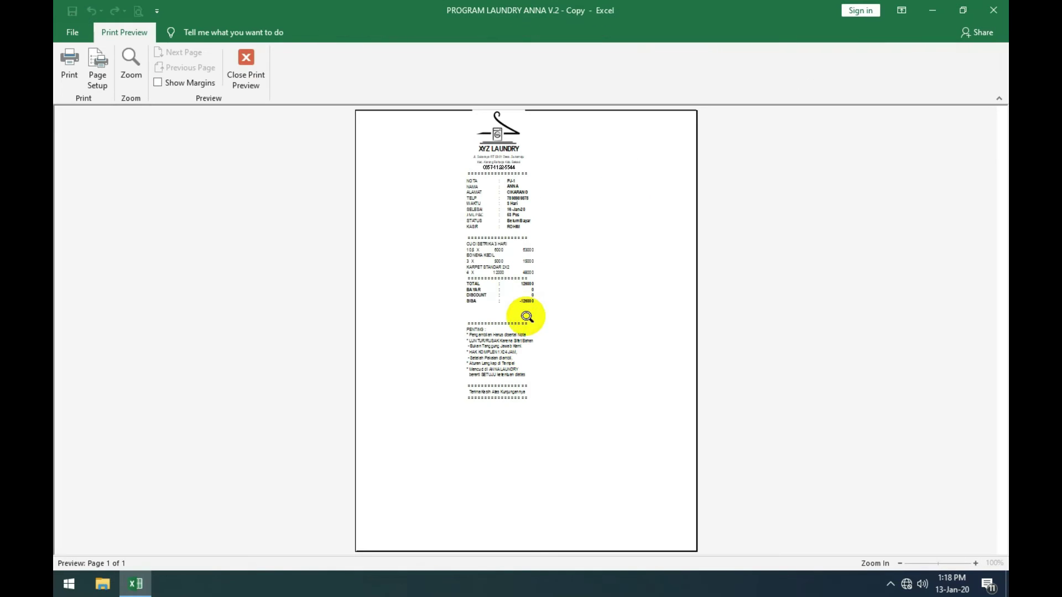
left_click(501, 343)
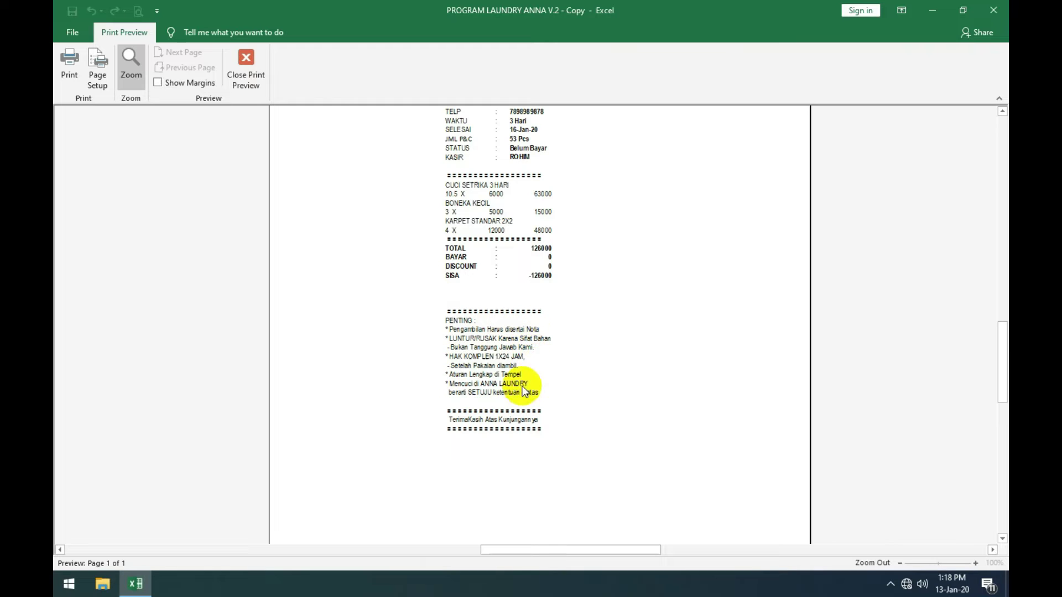
scroll(493, 347, "up", 1)
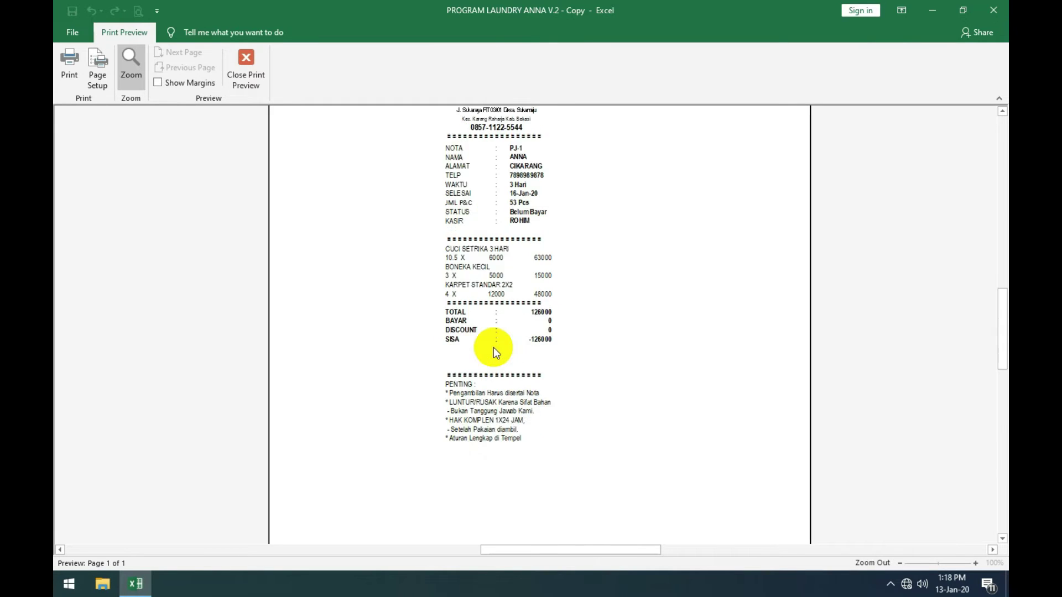
scroll(493, 347, "up", 1)
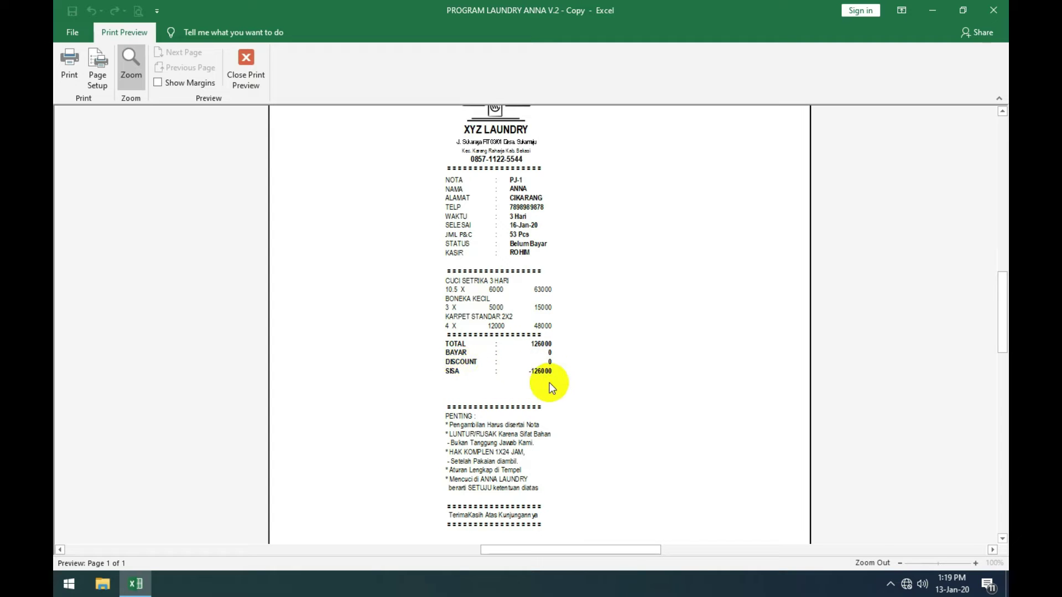
scroll(554, 379, "down", 1)
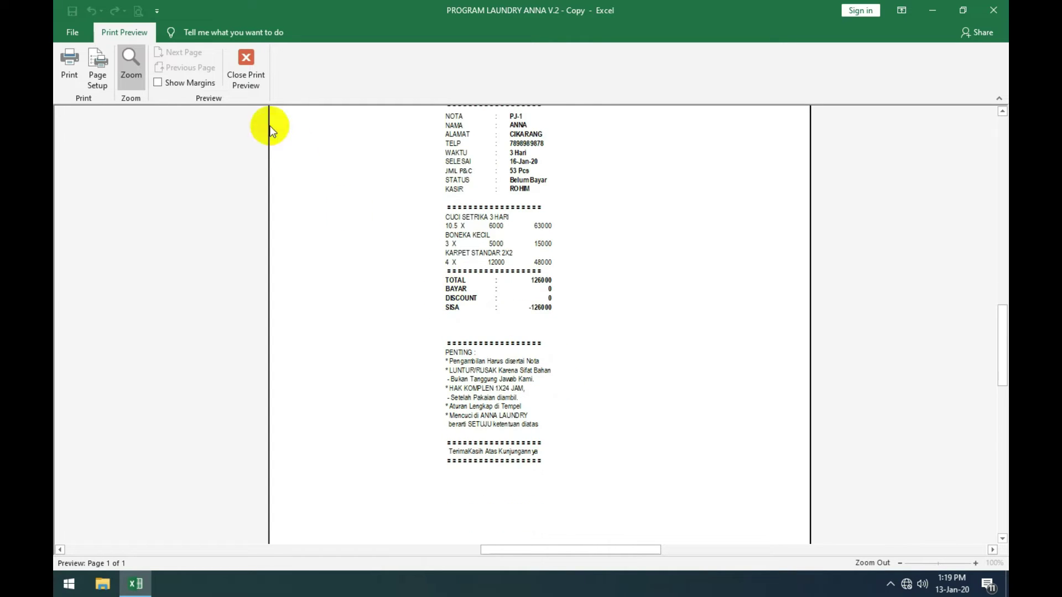
scroll(473, 287, "up", 3)
scroll(474, 287, "down", 5)
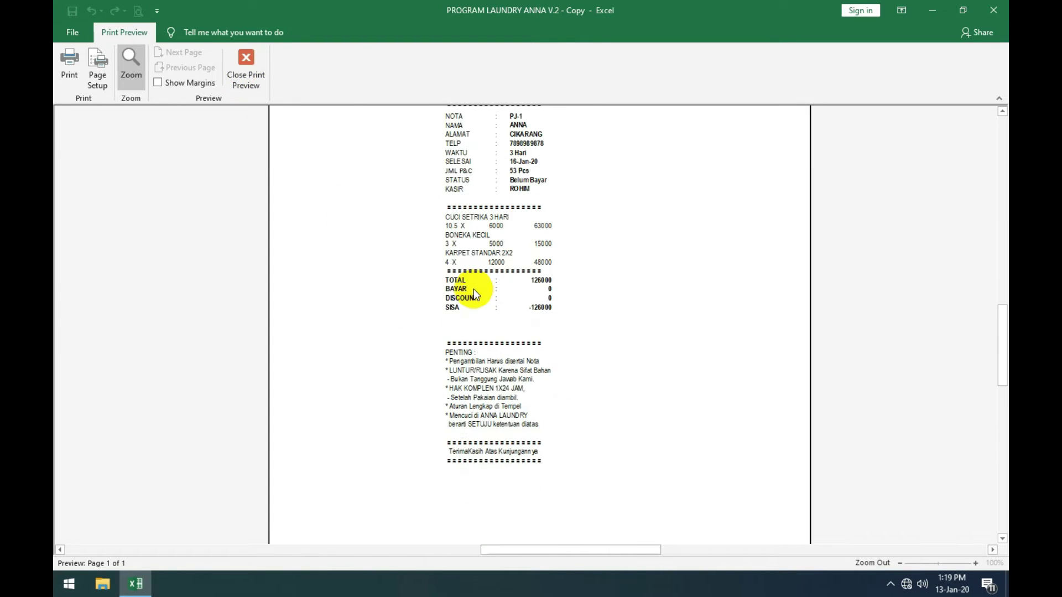
scroll(473, 289, "up", 5)
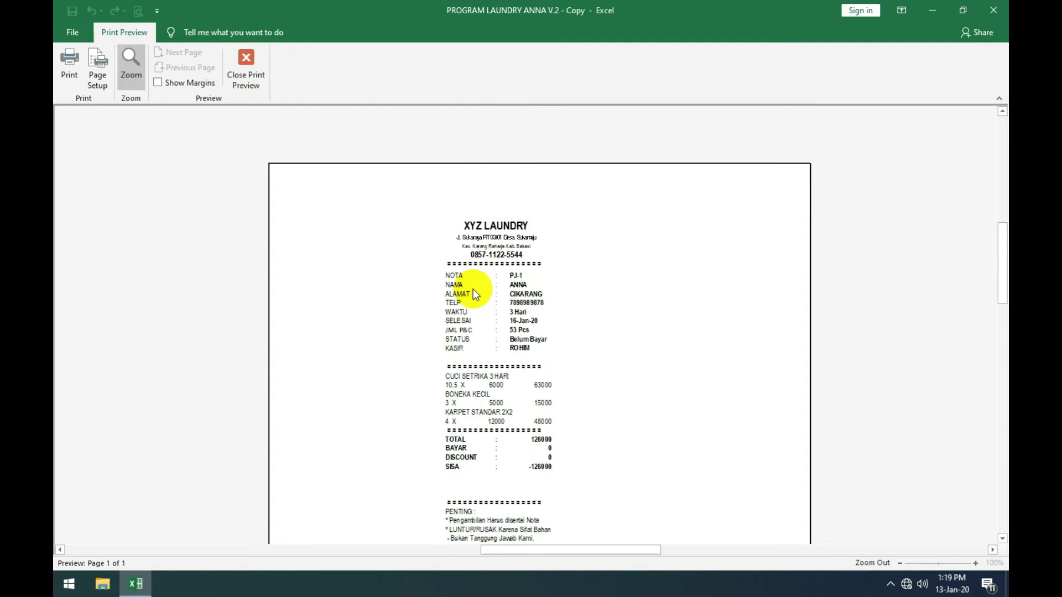
scroll(474, 288, "down", 1)
scroll(478, 298, "up", 2)
scroll(507, 315, "down", 1)
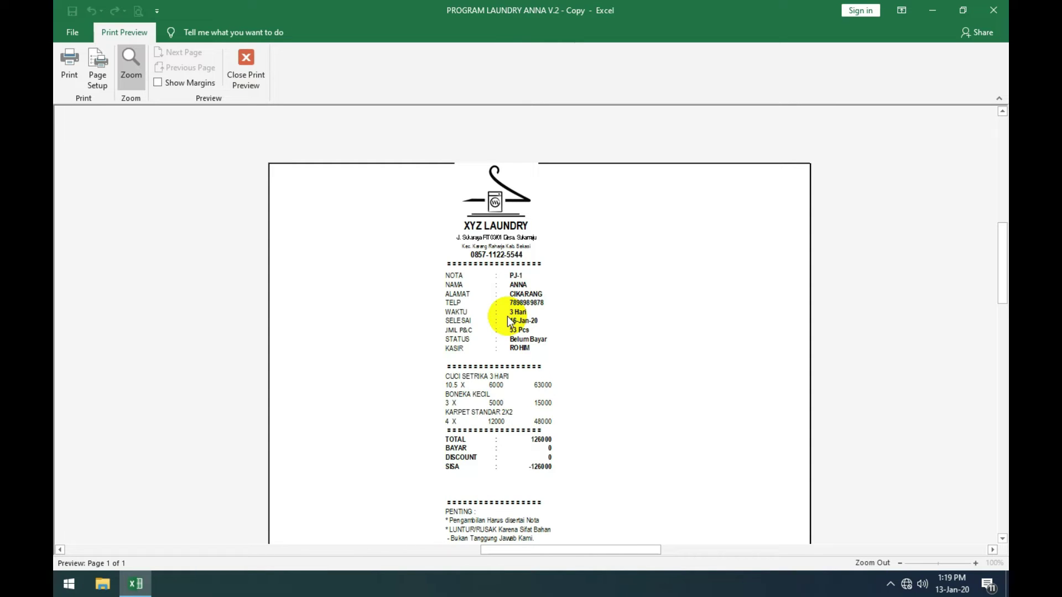
left_click(243, 68)
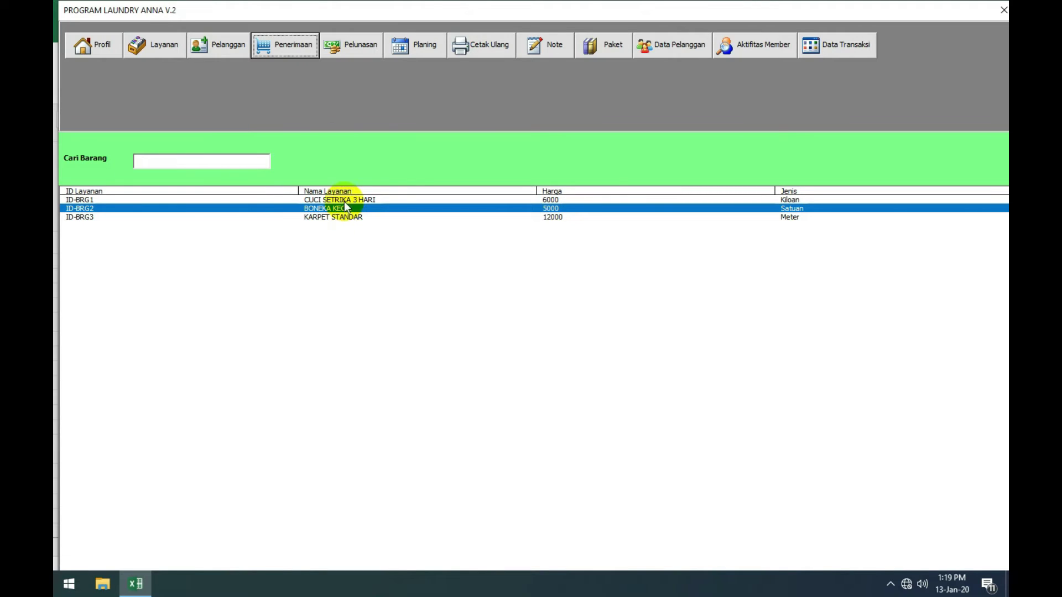
Step: Start a new intake for the second customer with cashier name, 2-day term and 20 pieces
left_click(297, 48)
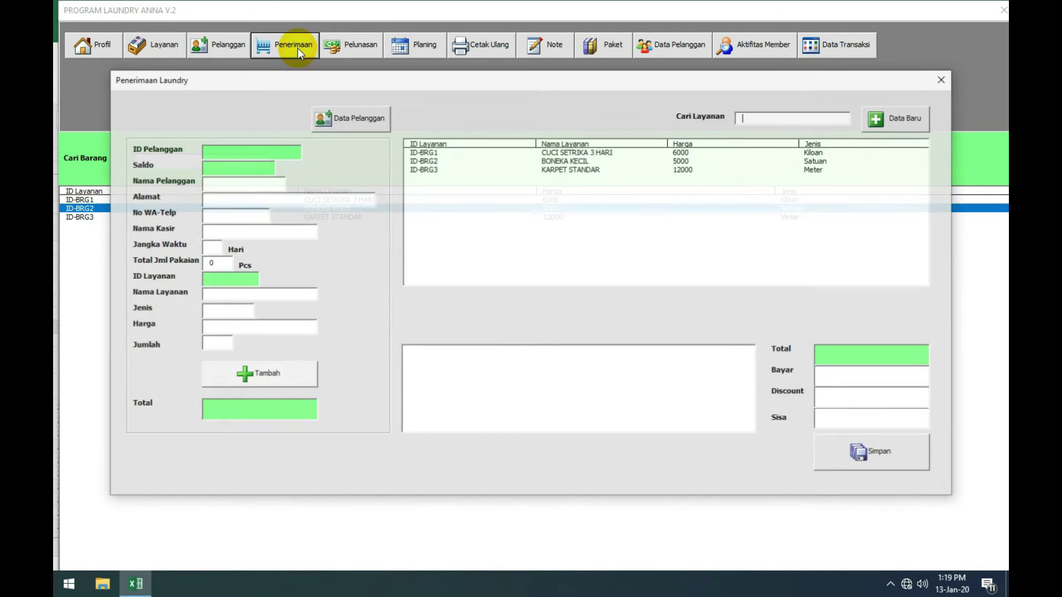
left_click(374, 121)
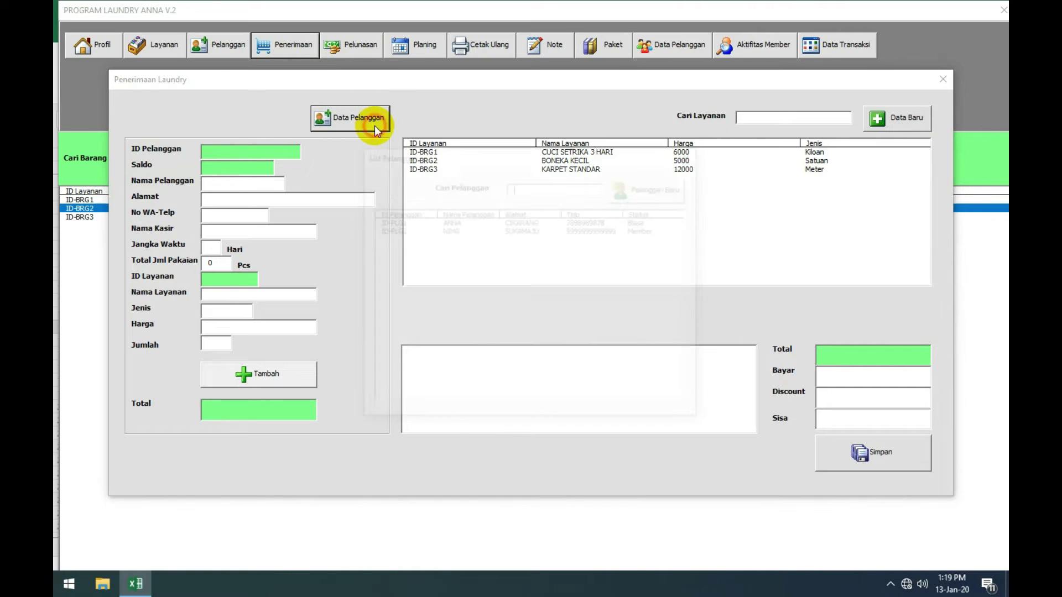
left_click(628, 229)
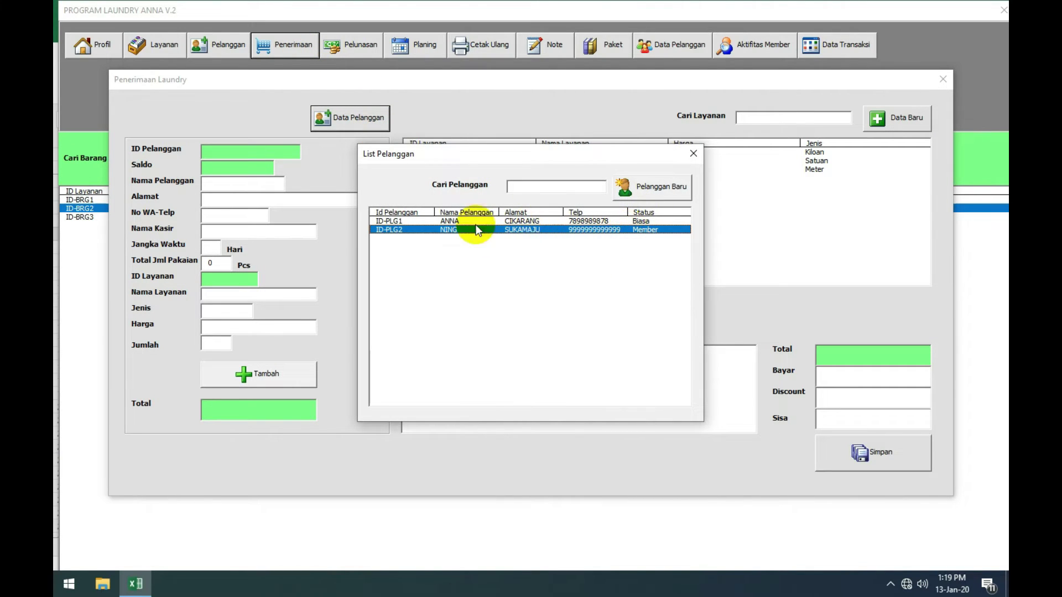
double_click(533, 230)
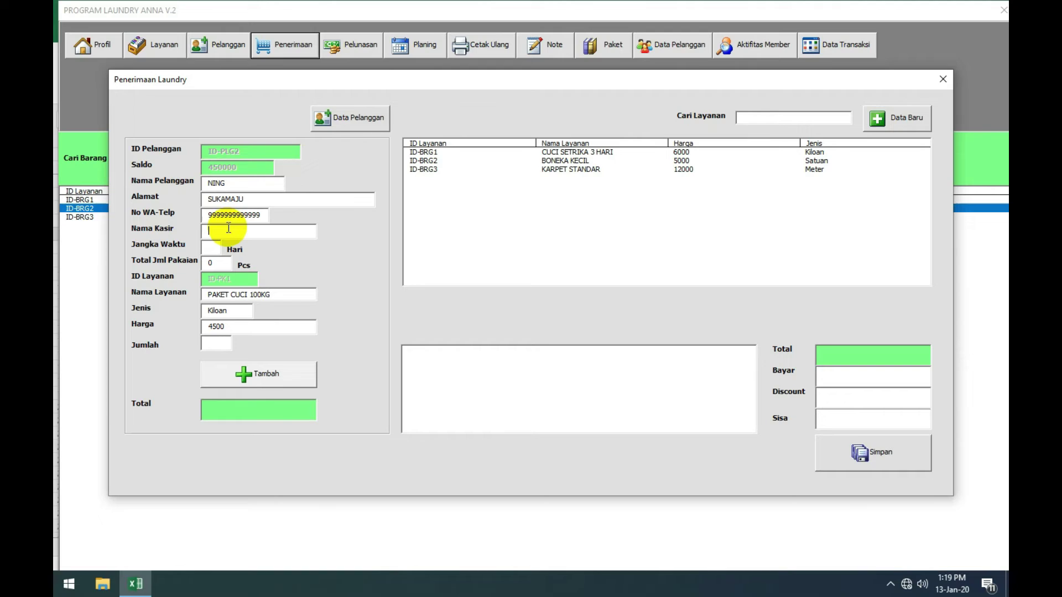
type("ROHIM")
left_click(210, 248)
type("2")
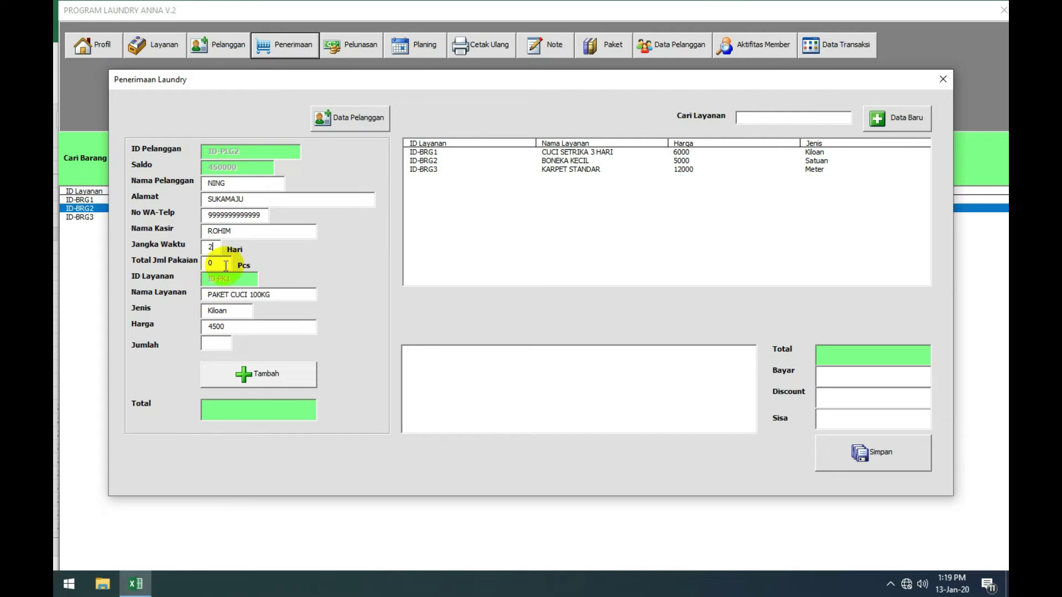
double_click(225, 265)
type("20")
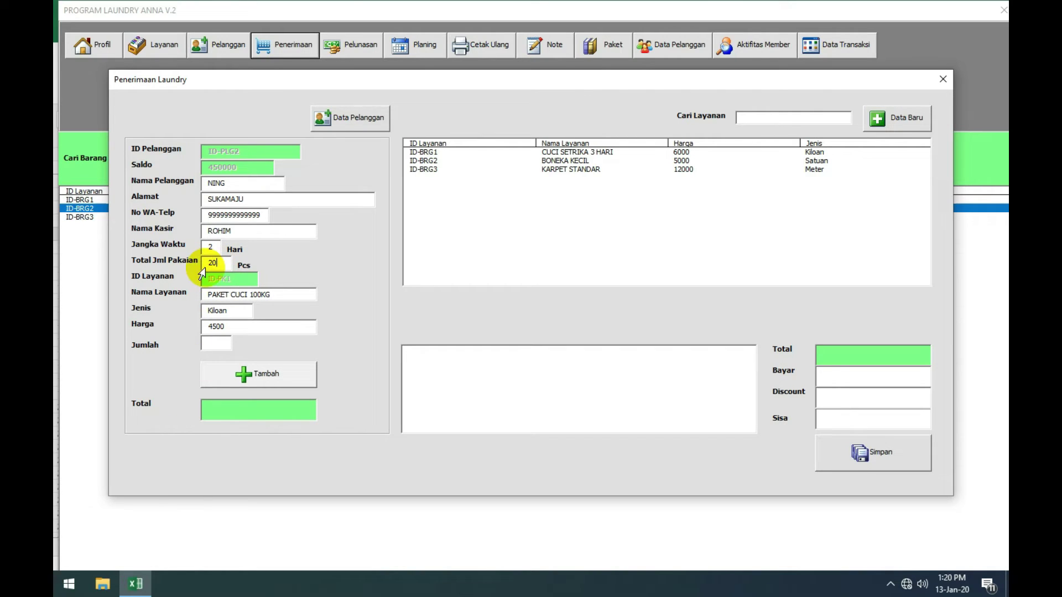
Step: Add PAKET CUCI 100KG to the order with quantity 4.5
left_click(218, 343)
left_click(217, 343)
type("4")
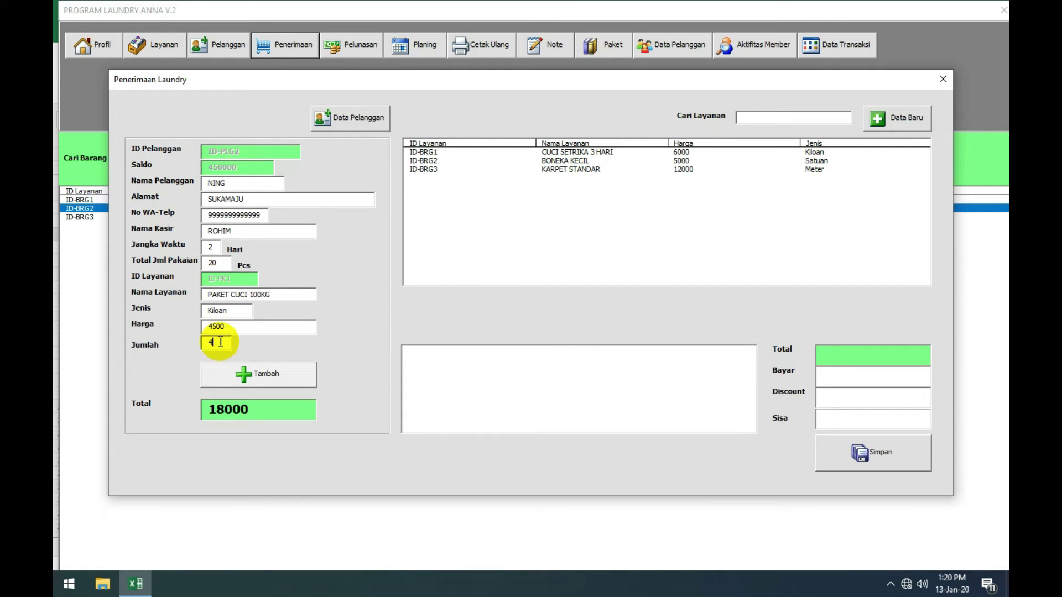
type(",5")
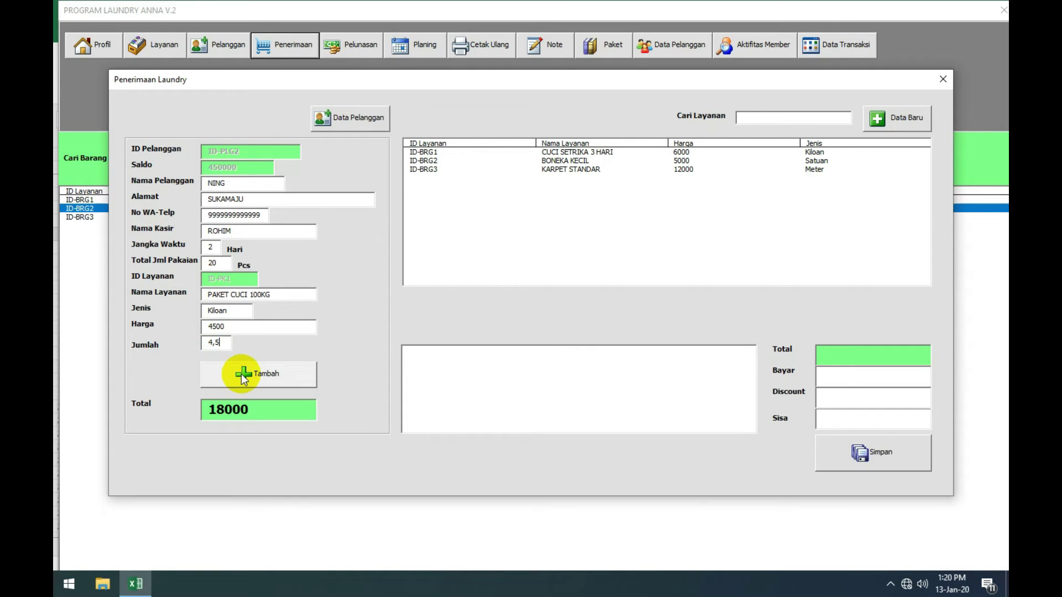
key("BackSpace")
key("BackSpace")
type(".5")
left_click(248, 377)
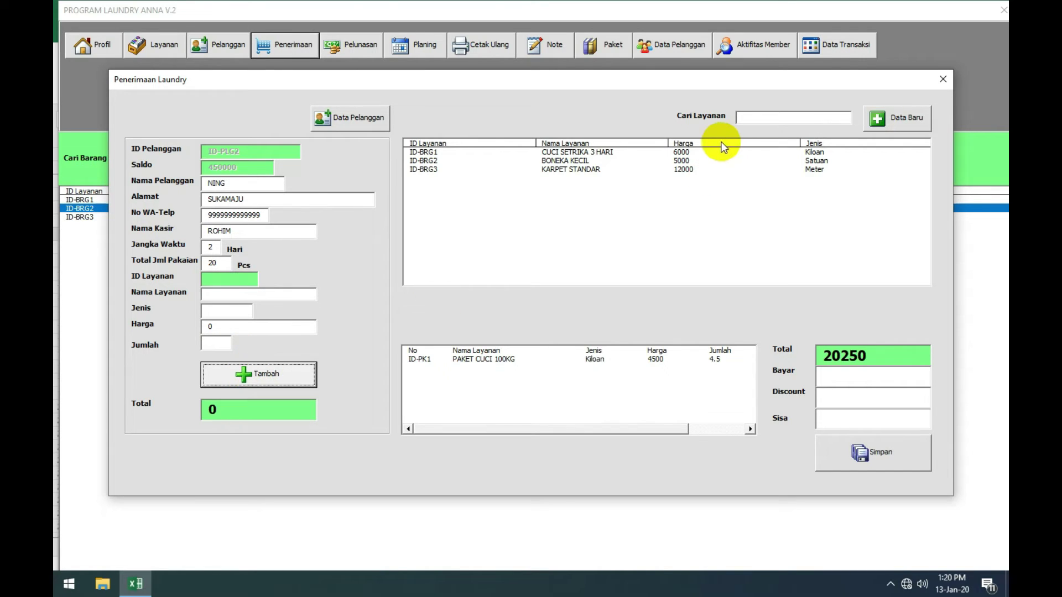
Step: Add BONEKA KECIL to the order with quantity 4
left_click(706, 151)
double_click(707, 160)
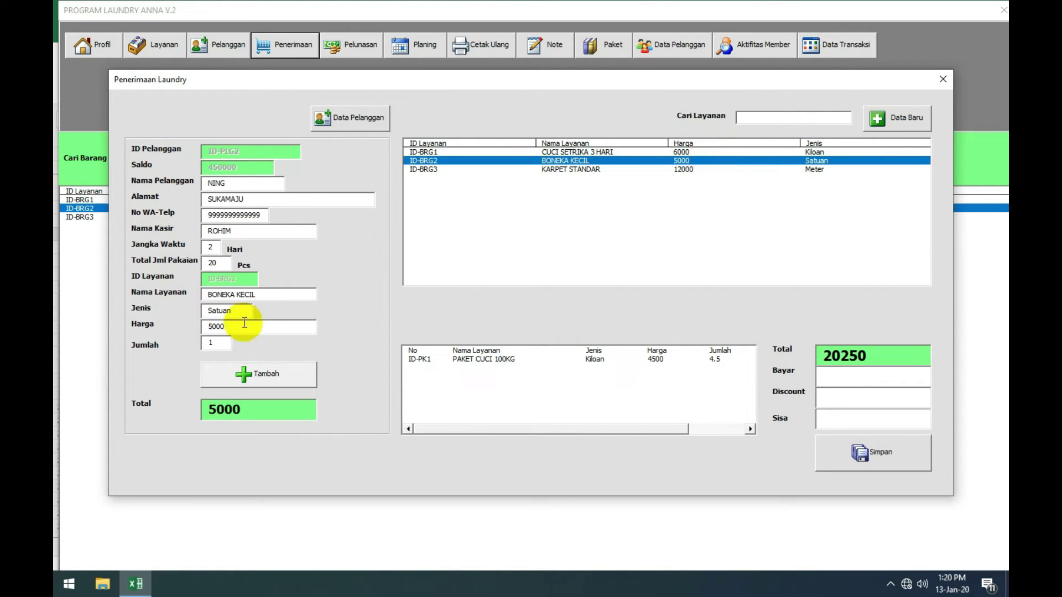
double_click(213, 342)
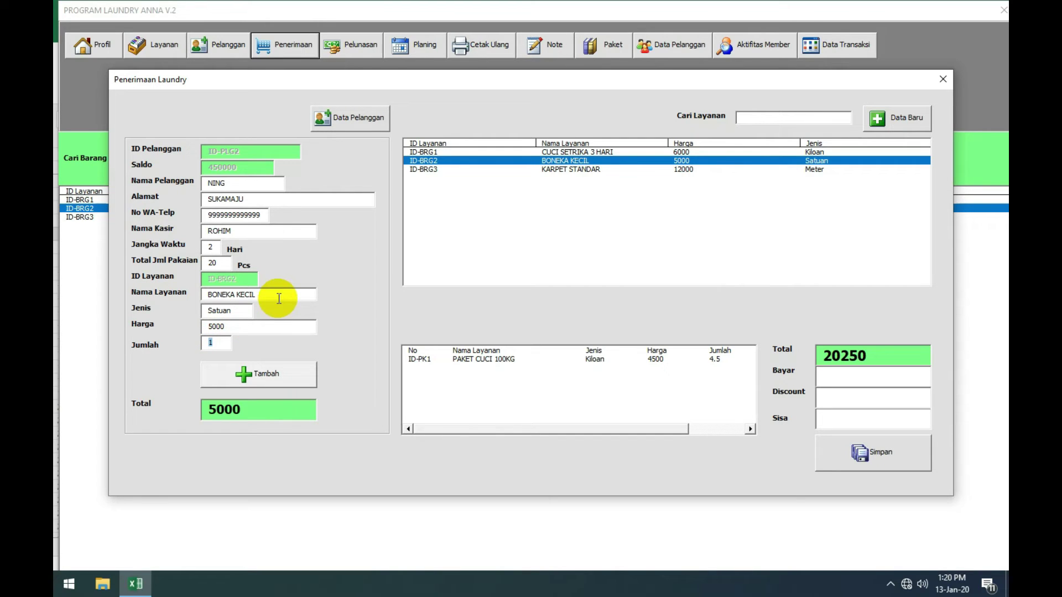
type("4")
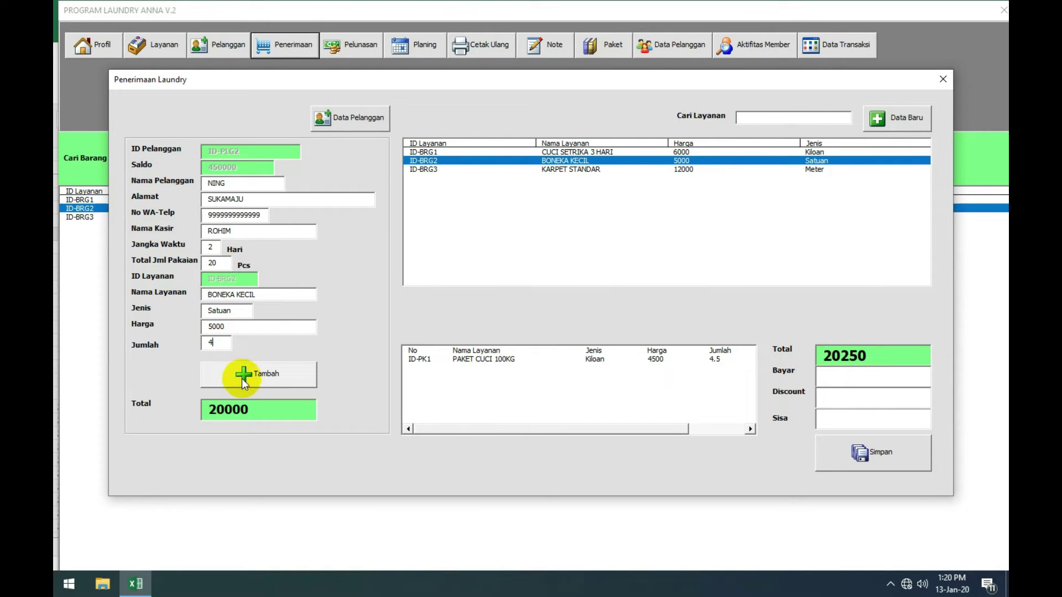
left_click(244, 380)
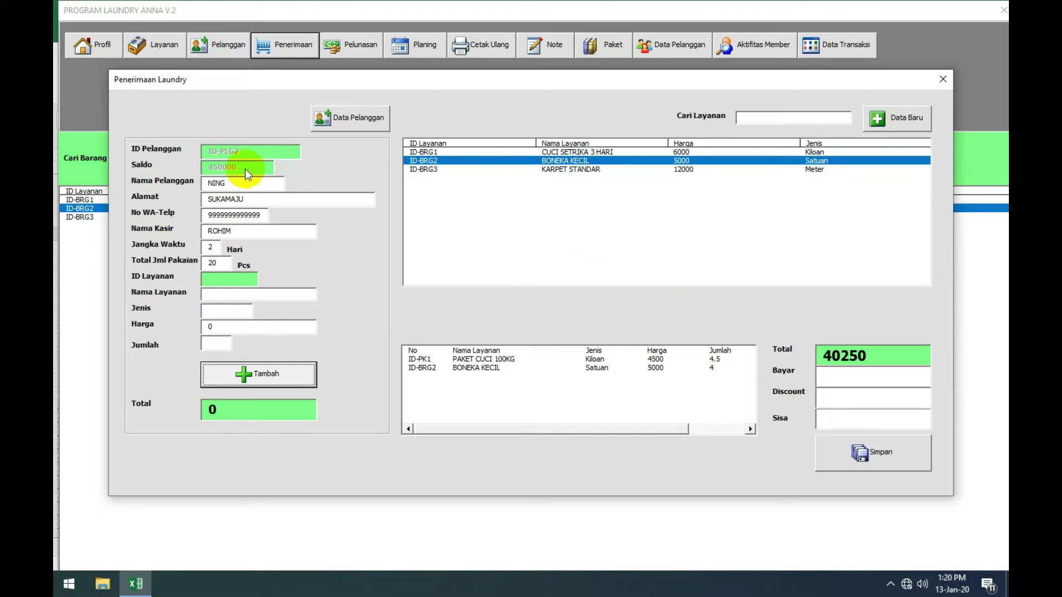
Step: Add KARPET STANDAR 2X3 ×6, then save the order and decline printing with notes
left_click(490, 169)
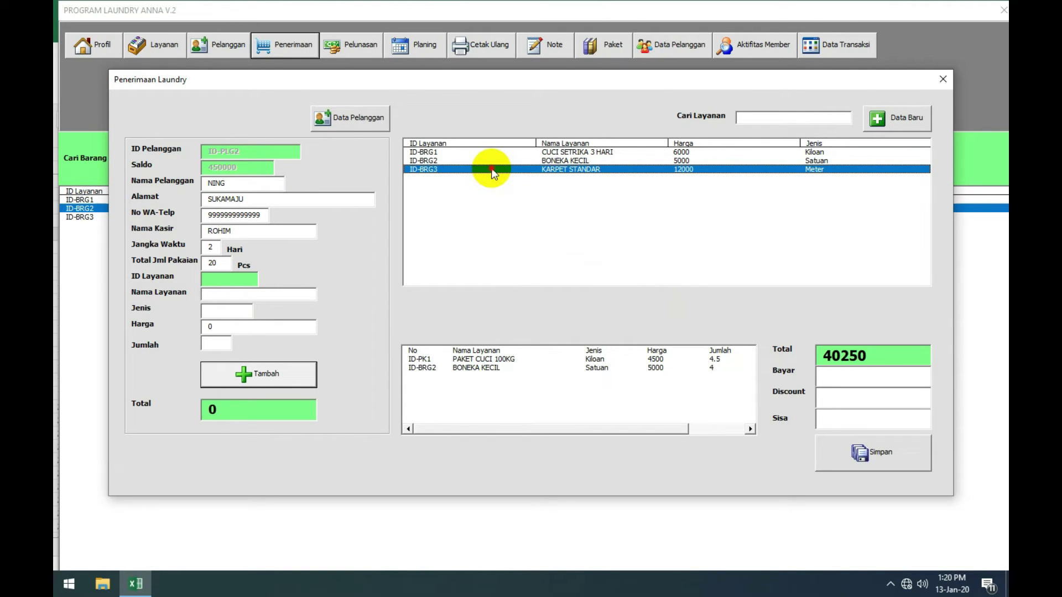
double_click(635, 172)
left_click(218, 341)
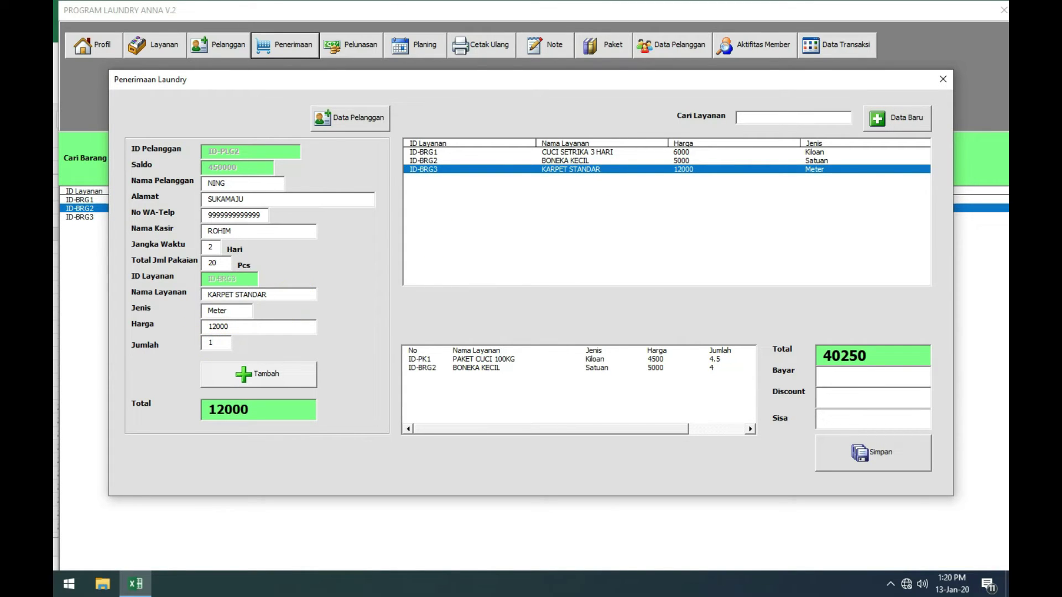
type("2X3")
left_click(216, 340)
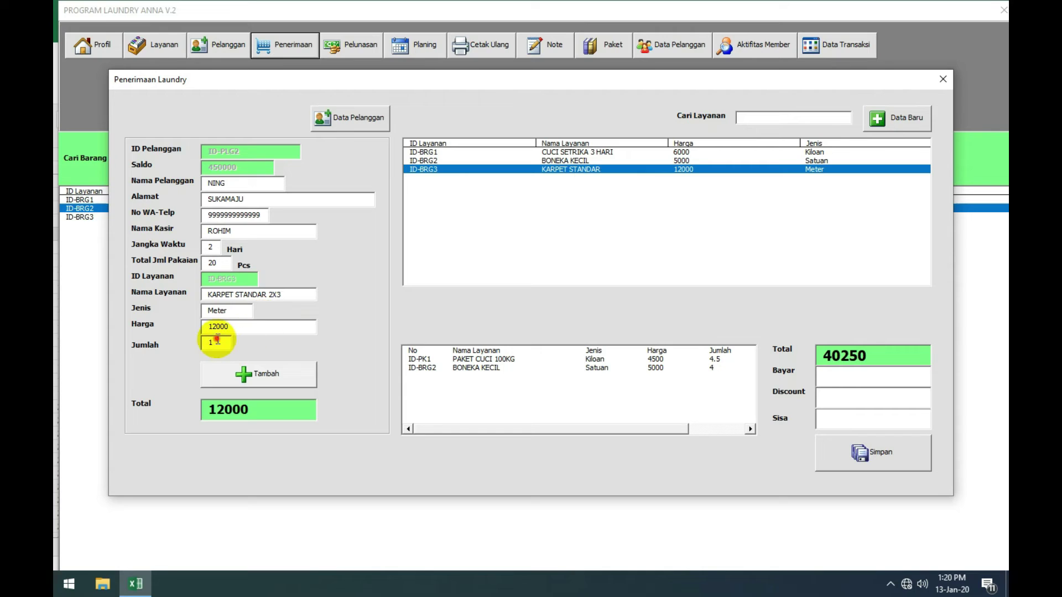
key("BackSpace")
type("6")
left_click(258, 378)
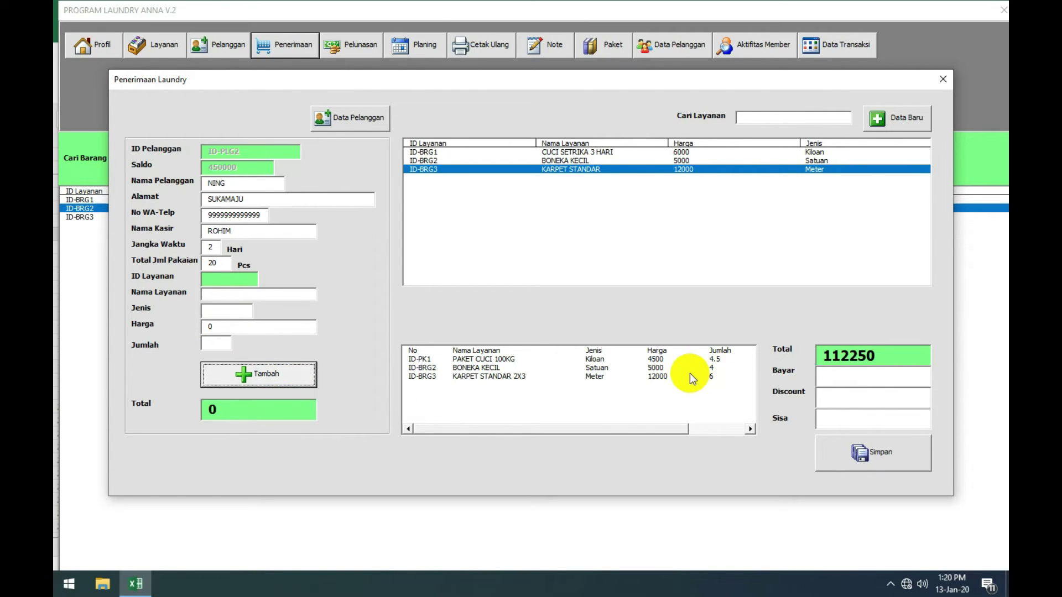
left_click(860, 453)
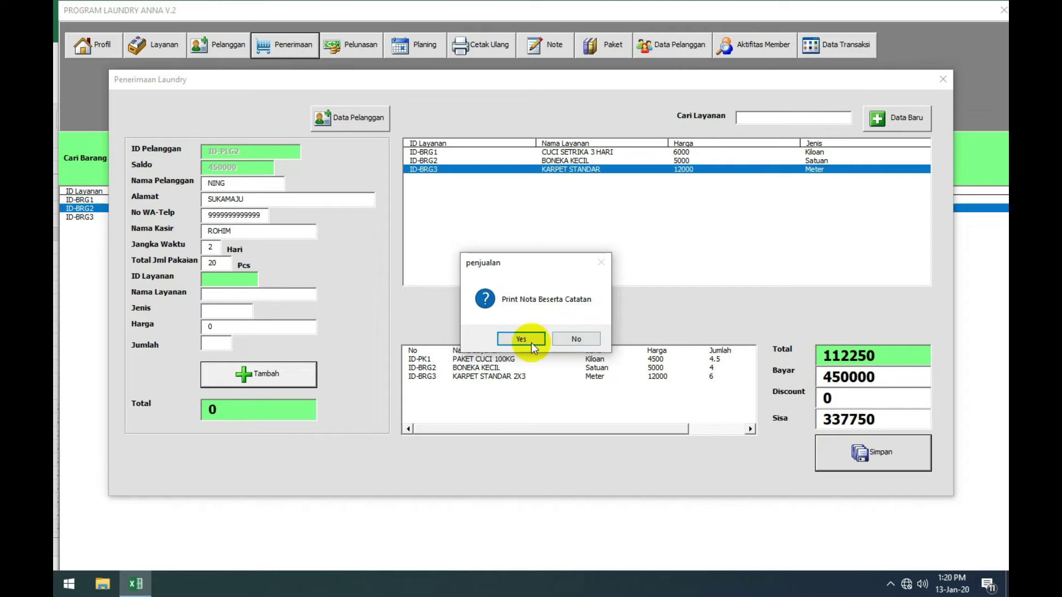
left_click(579, 340)
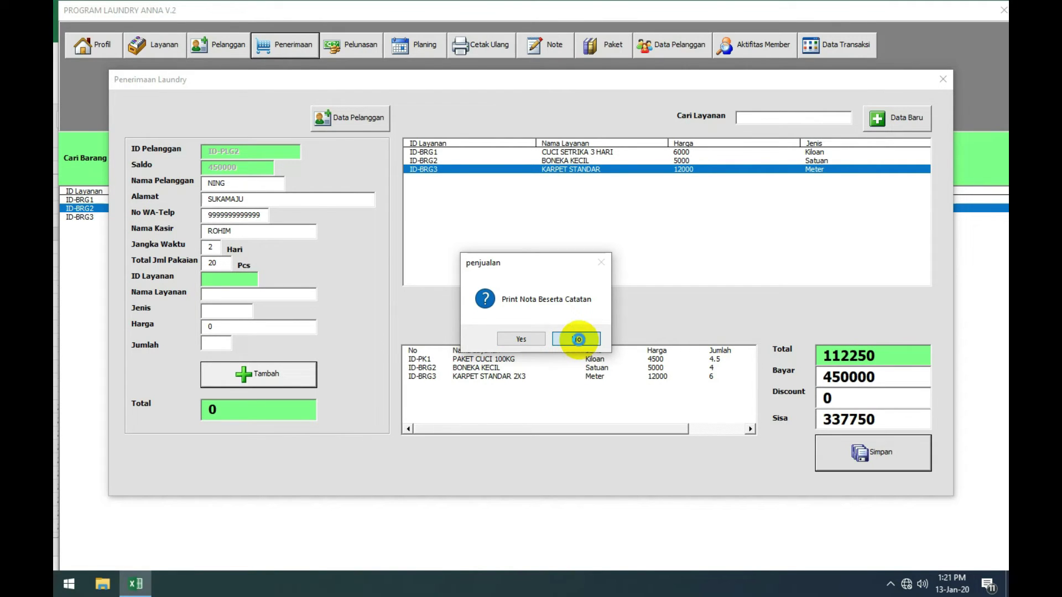
Step: Scroll through receipt PJ-2 showing Sisa 337750, then close the print preview
scroll(553, 343, "down", 3)
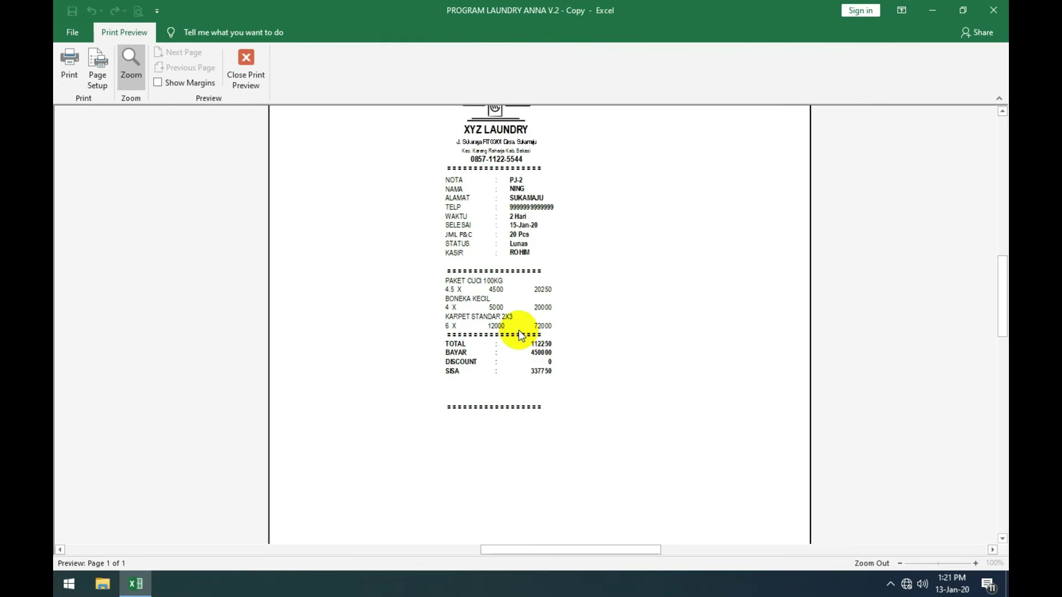
scroll(500, 411, "down", 3)
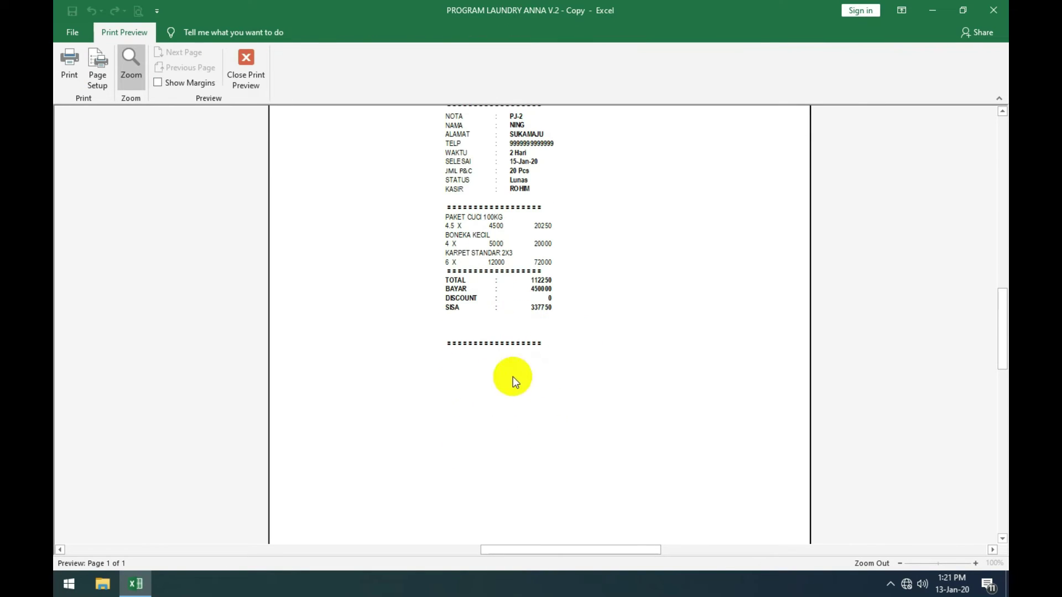
scroll(500, 414, "up", 5)
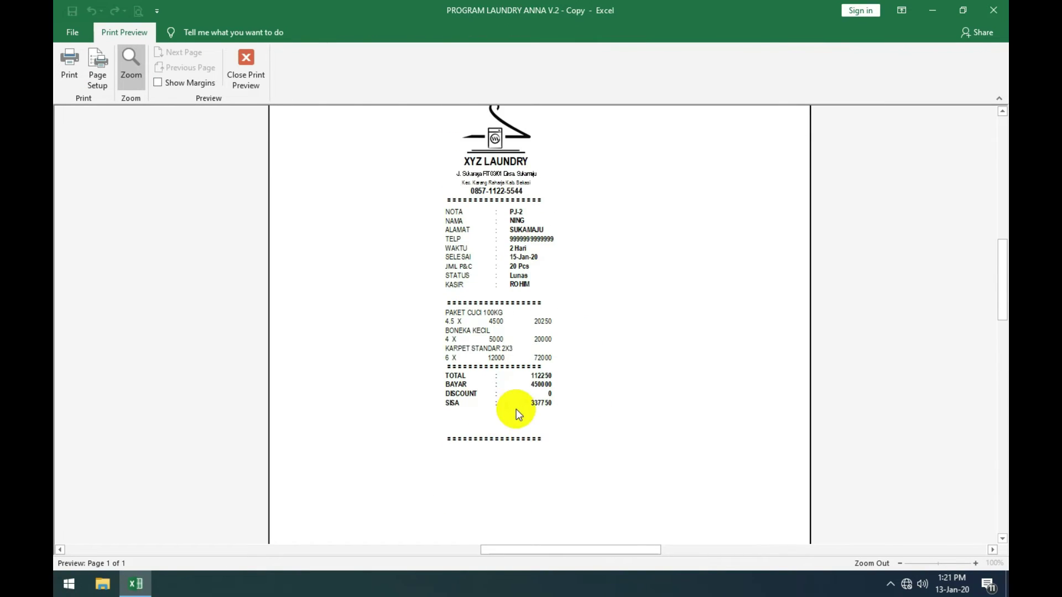
scroll(516, 404, "down", 2)
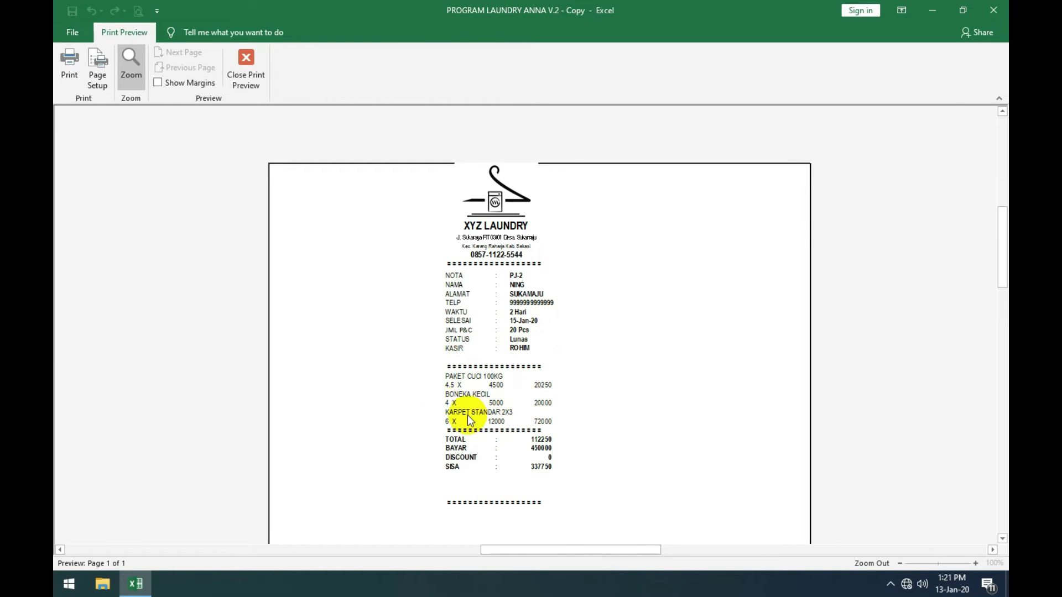
scroll(492, 417, "down", 1)
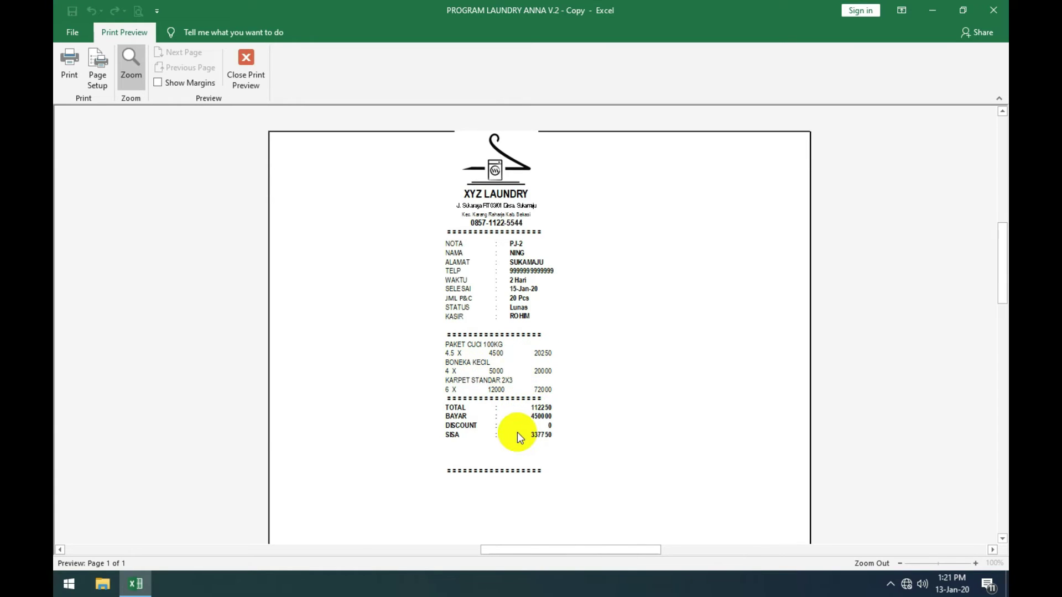
left_click(244, 70)
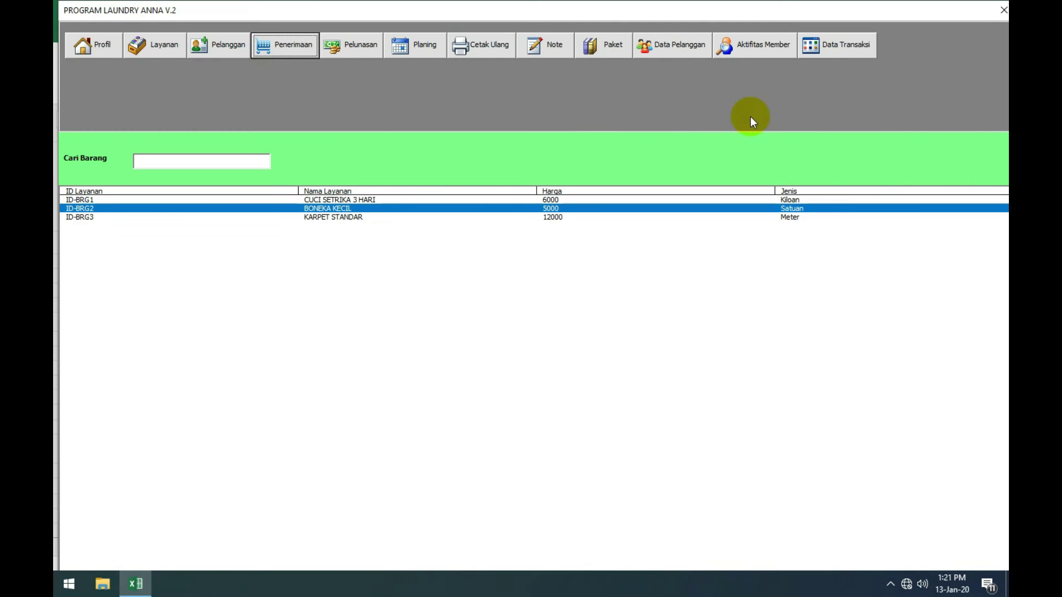
Step: Check the second entry in the Aktifitas Member list
left_click(762, 47)
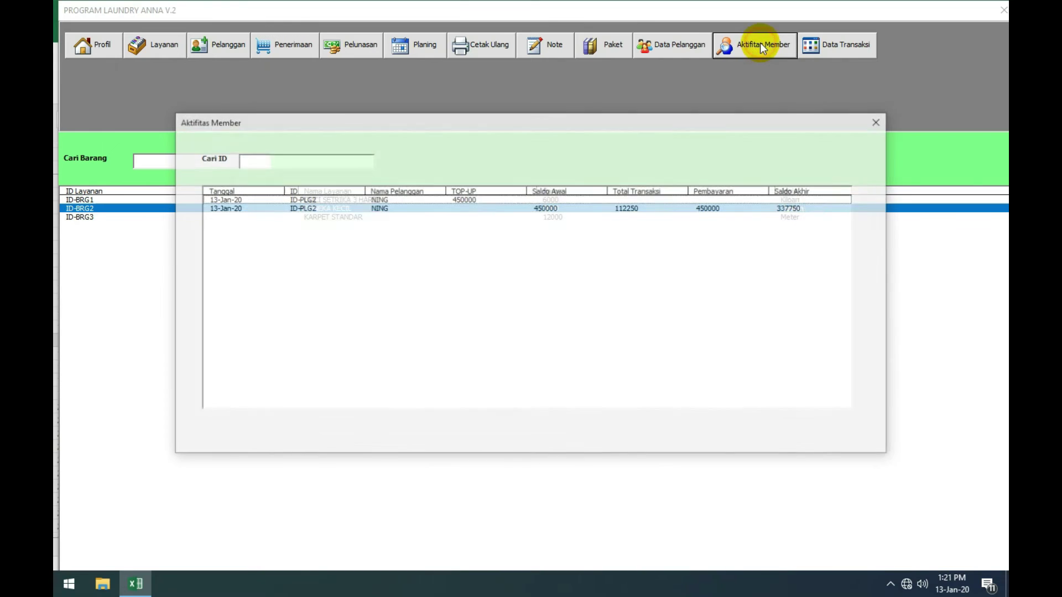
left_click(473, 209)
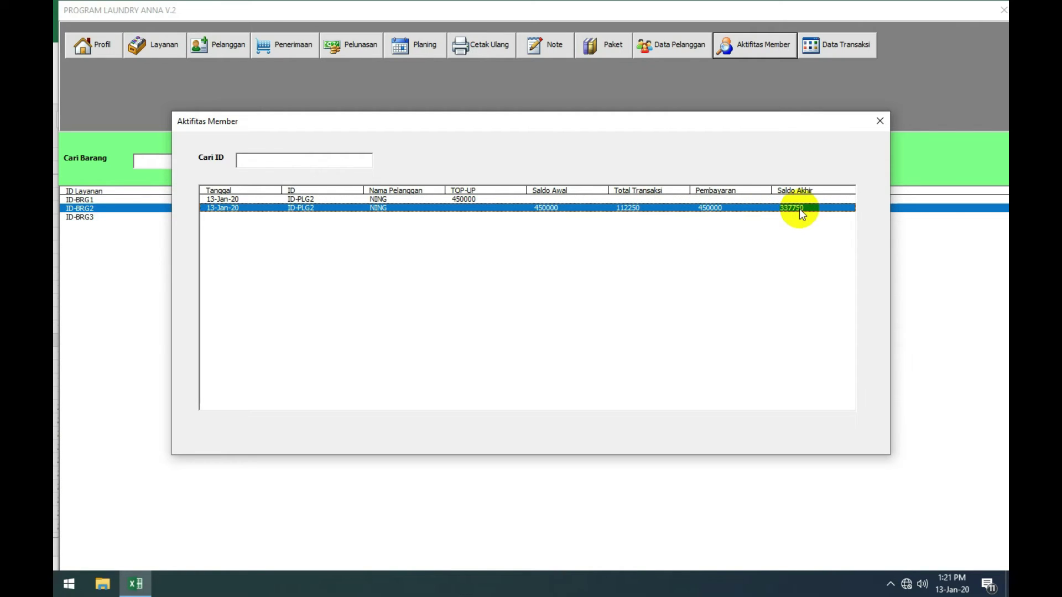
left_click(879, 120)
Step: Review transaction rows BL-1 through BL-6 in Data Transaksi
left_click(846, 47)
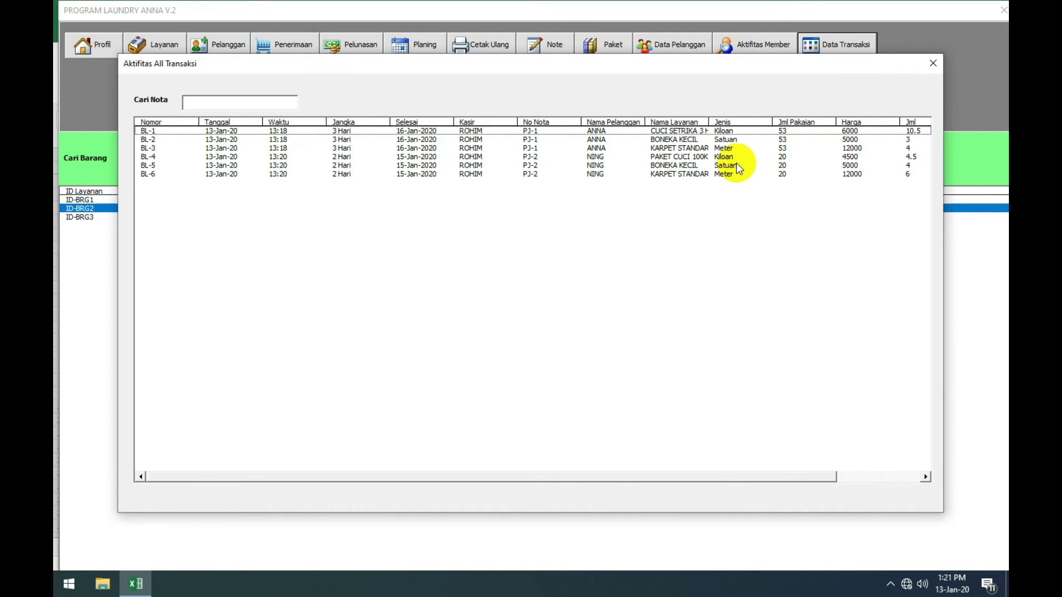
left_click(736, 165)
left_click(724, 131)
left_click(724, 139)
left_click(727, 148)
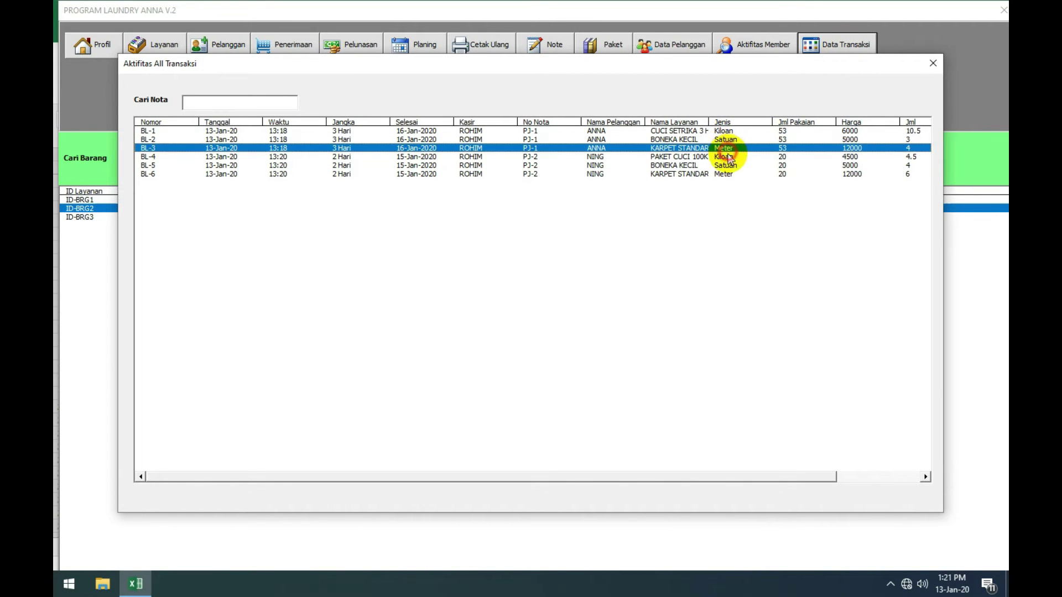
left_click(729, 157)
left_click(731, 174)
left_click_drag(733, 153, 736, 131)
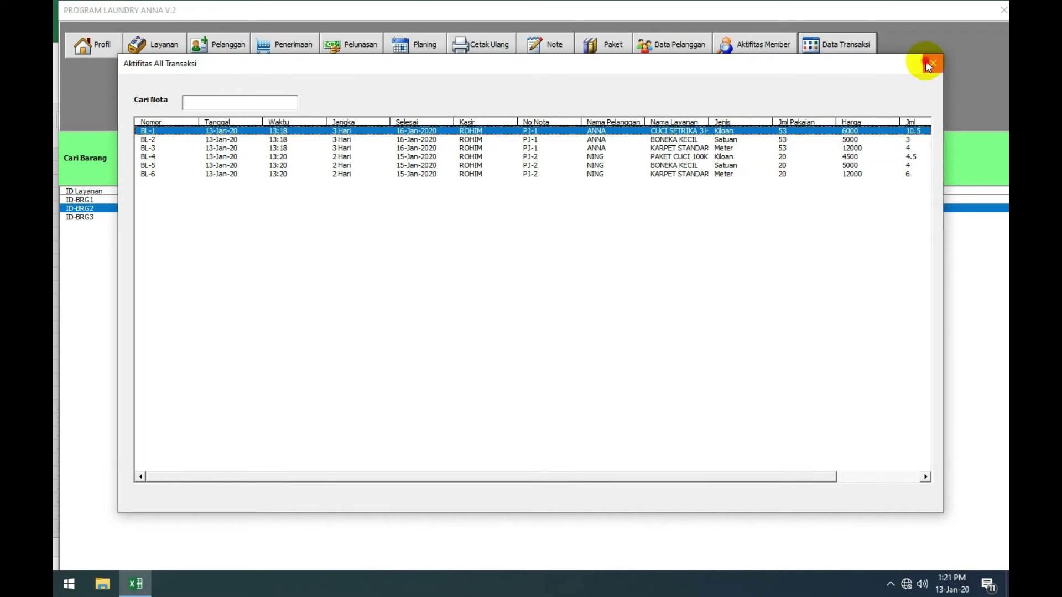
left_click(927, 64)
Step: Check customer ID-PLG2 in Data Pelanggan, then select unpaid order PJ-1 in Pelunasan
left_click(670, 43)
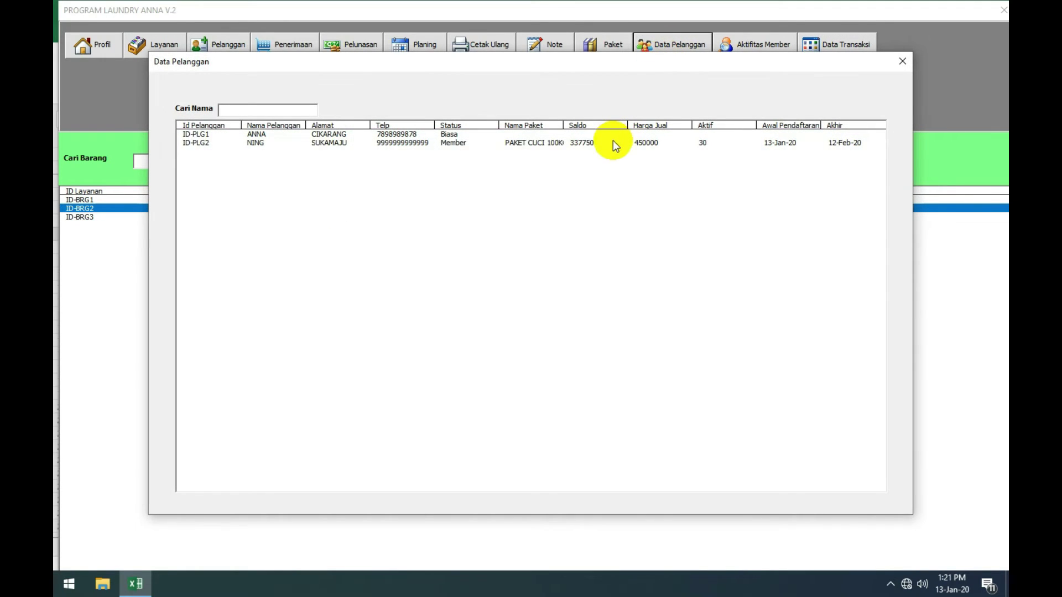
left_click(612, 142)
left_click(904, 61)
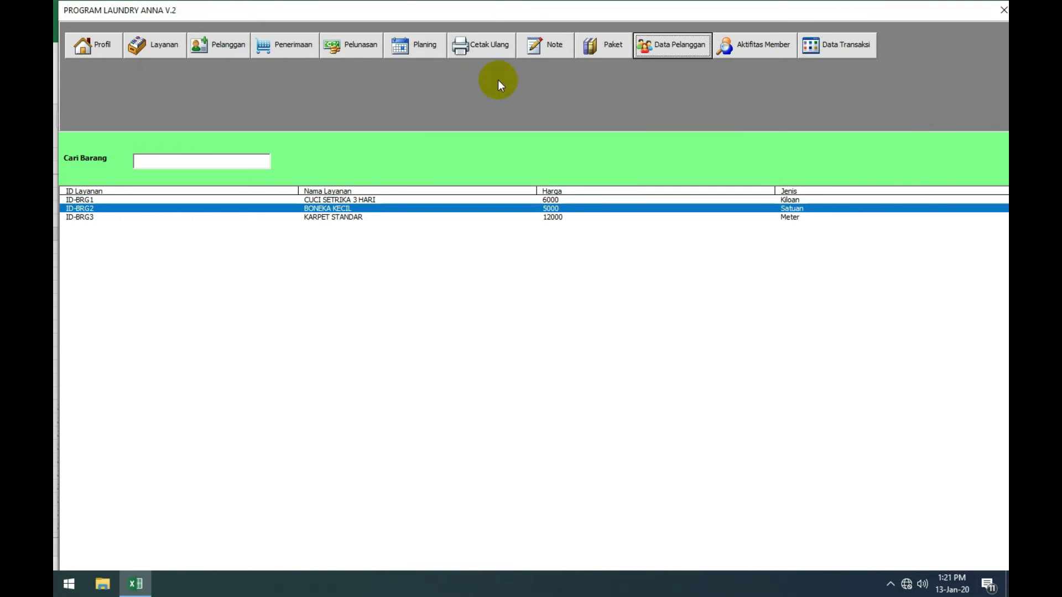
left_click(353, 44)
left_click(460, 159)
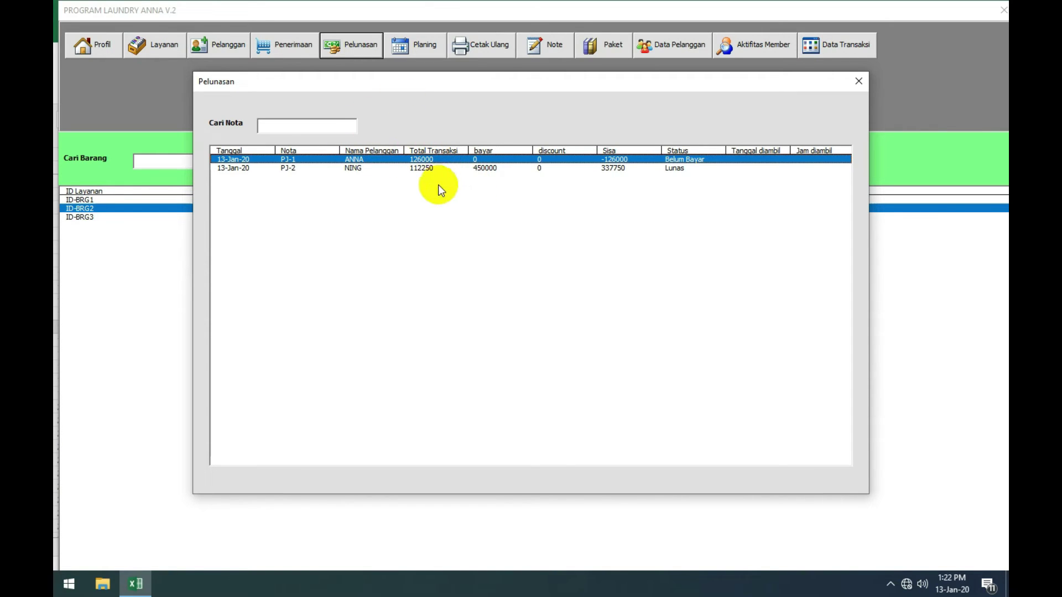
Step: Settle order PJ-1 with a 6000 discount and 120000 payment, recording the clothes as picked up
left_click(419, 169)
left_click(415, 160)
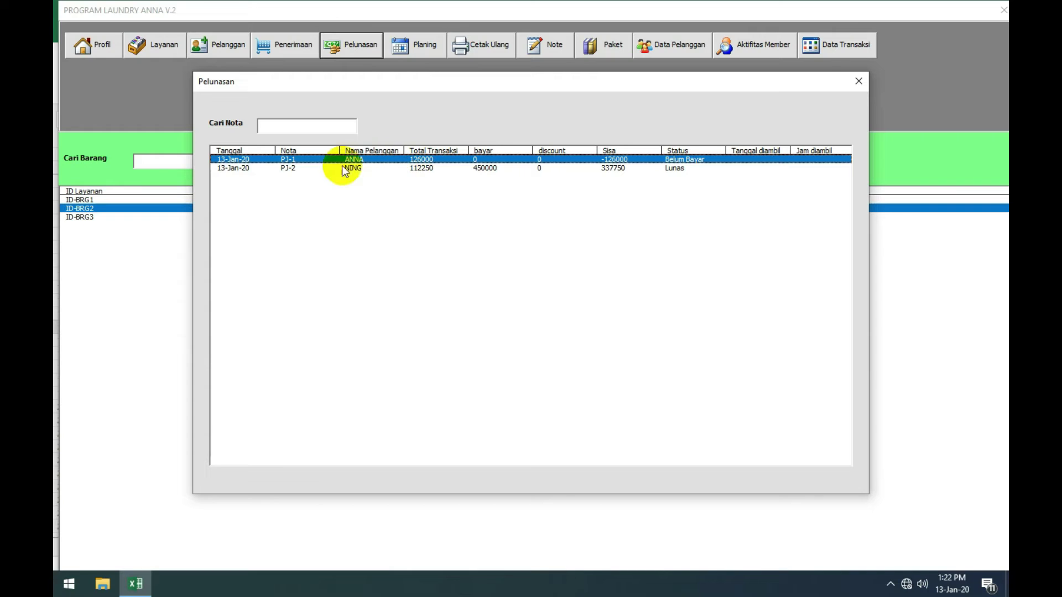
double_click(459, 161)
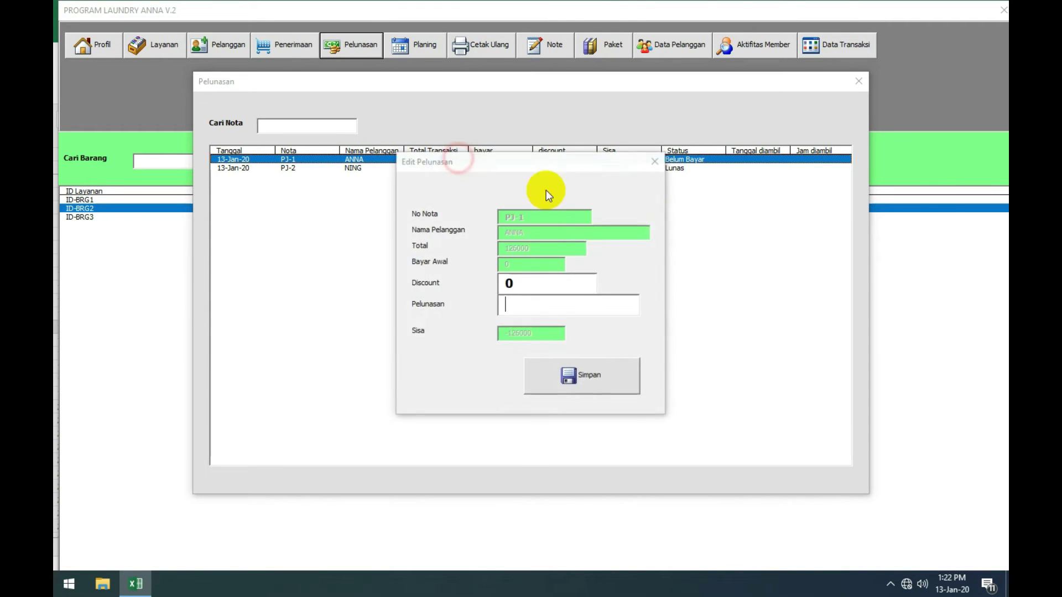
left_click(532, 285)
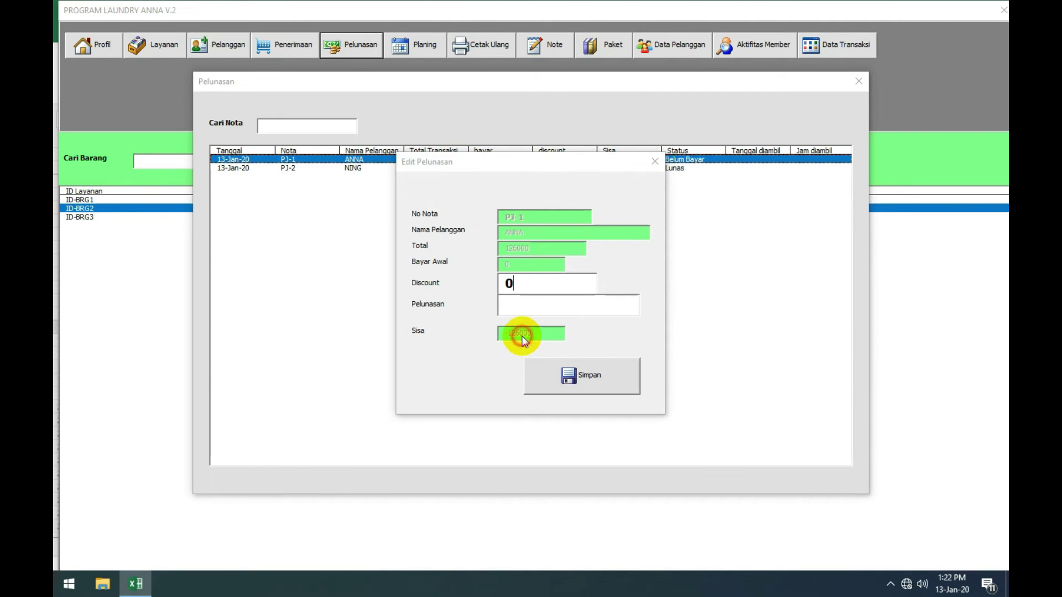
double_click(507, 284)
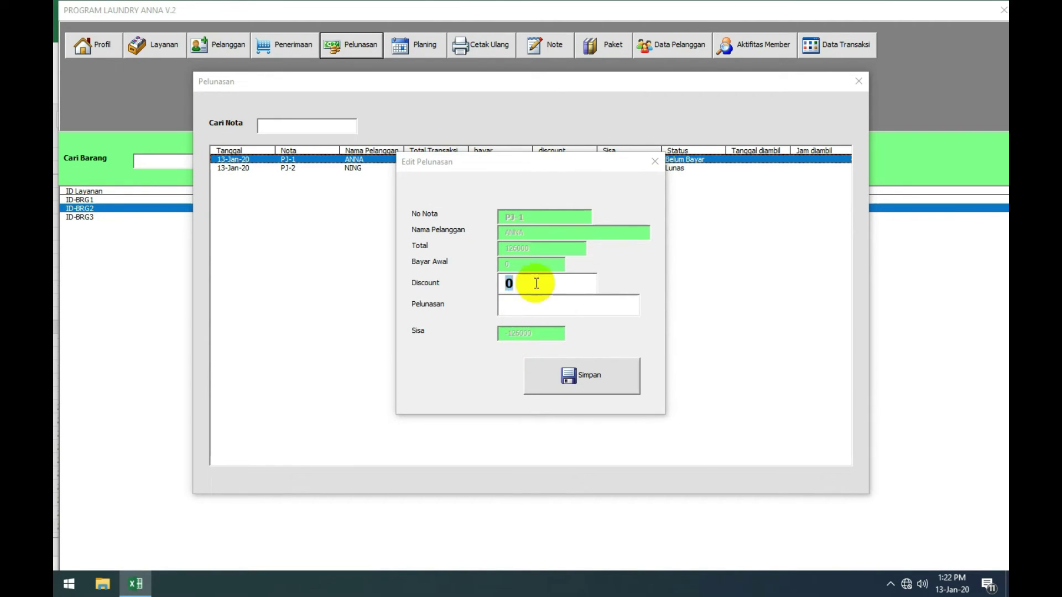
type("6000")
left_click(532, 303)
type("120000")
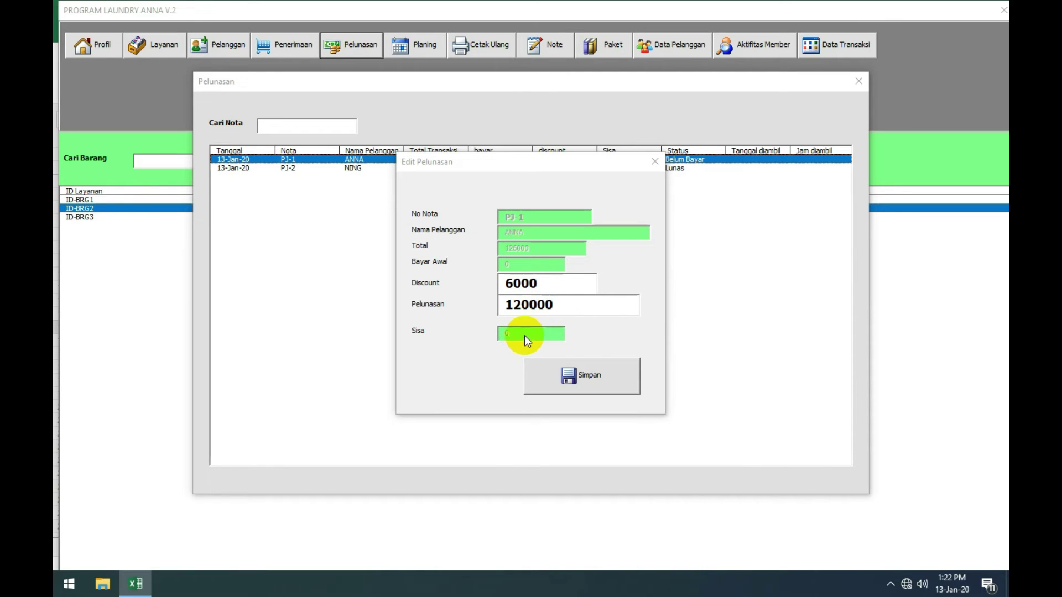
left_click(599, 378)
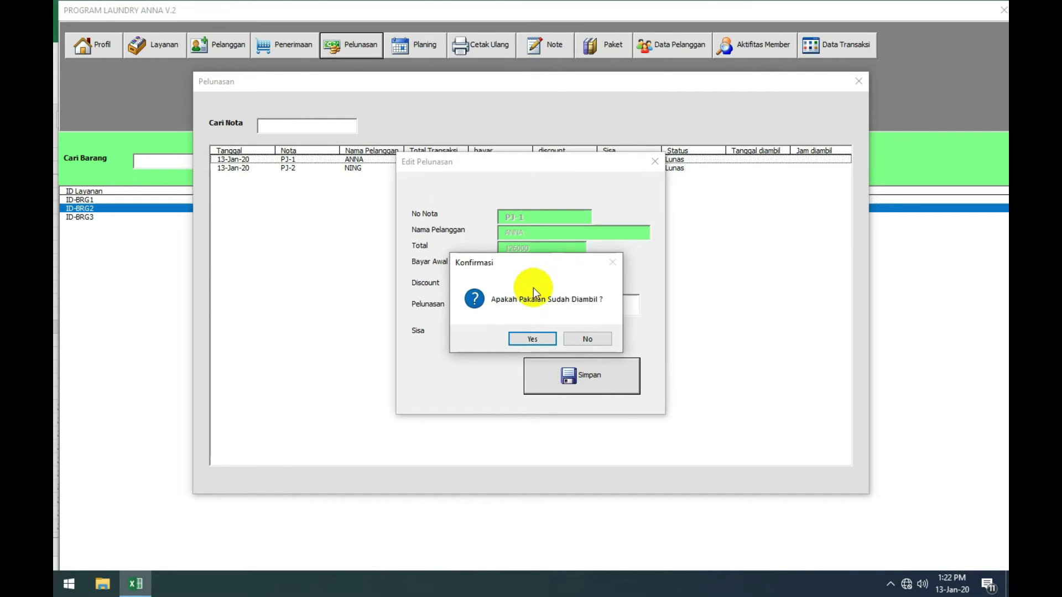
left_click(532, 340)
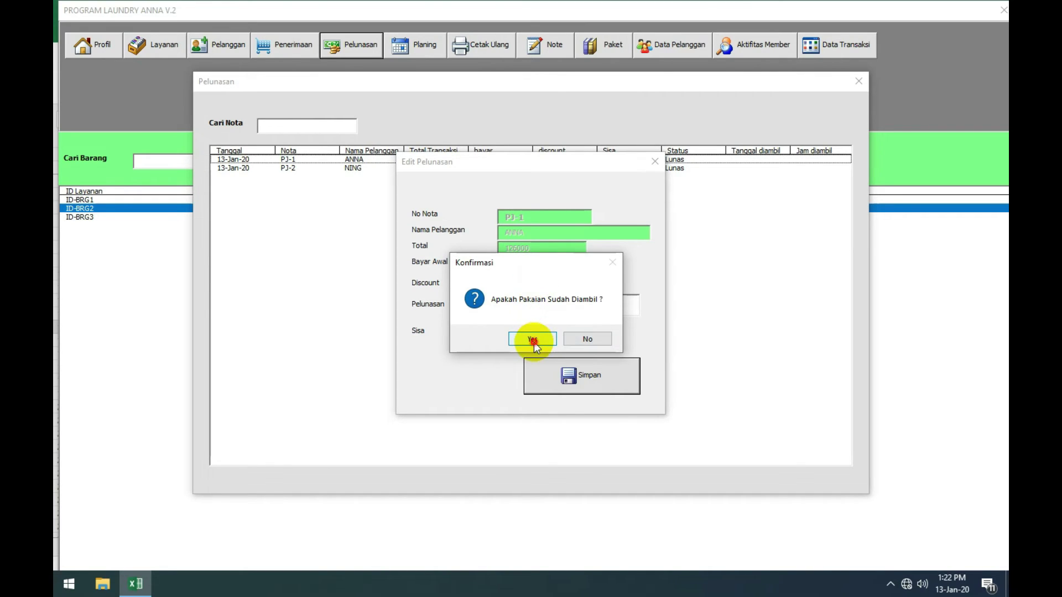
left_click(591, 341)
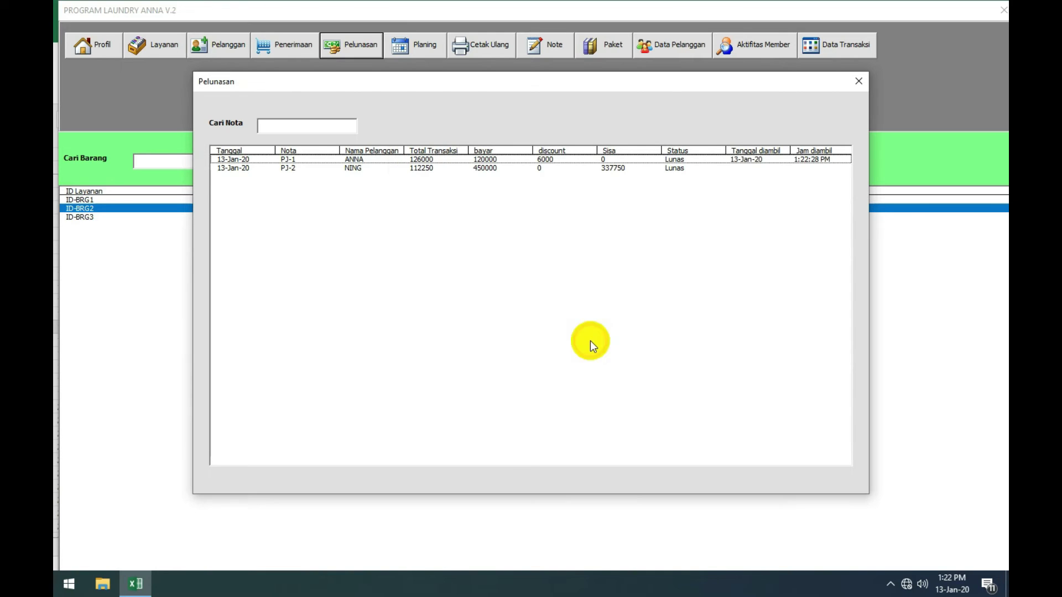
left_click(773, 161)
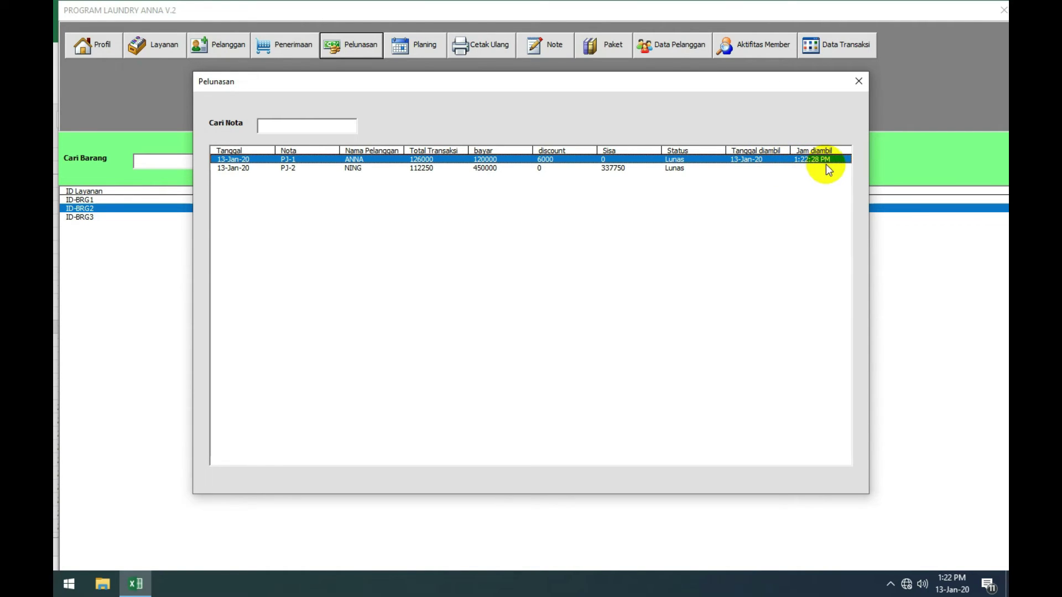
Step: Save order PJ-2 as picked up, then close Pelunasan and show the Planing Laundry list
left_click(450, 168)
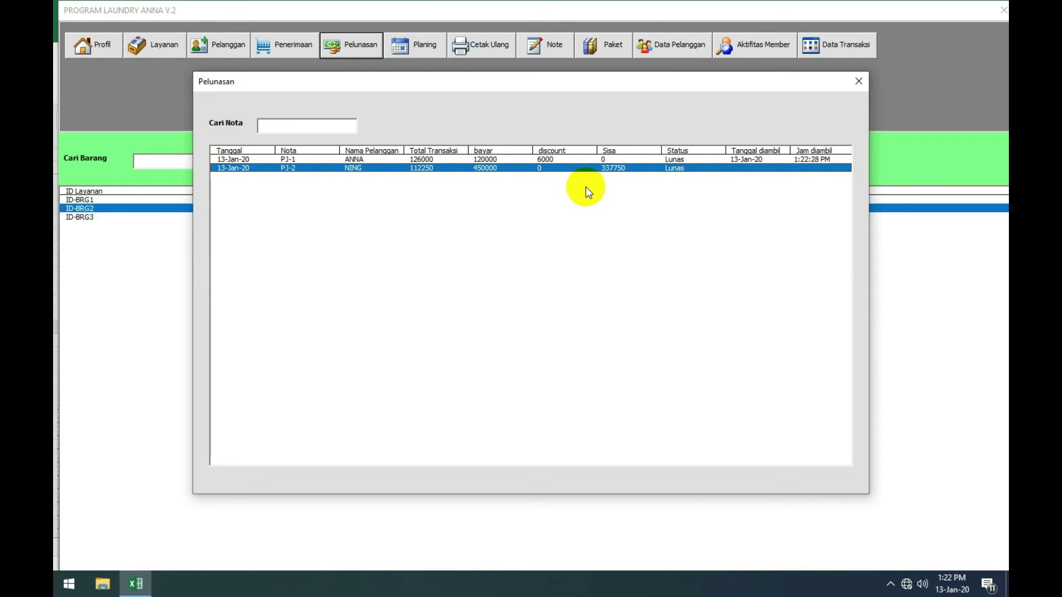
double_click(590, 169)
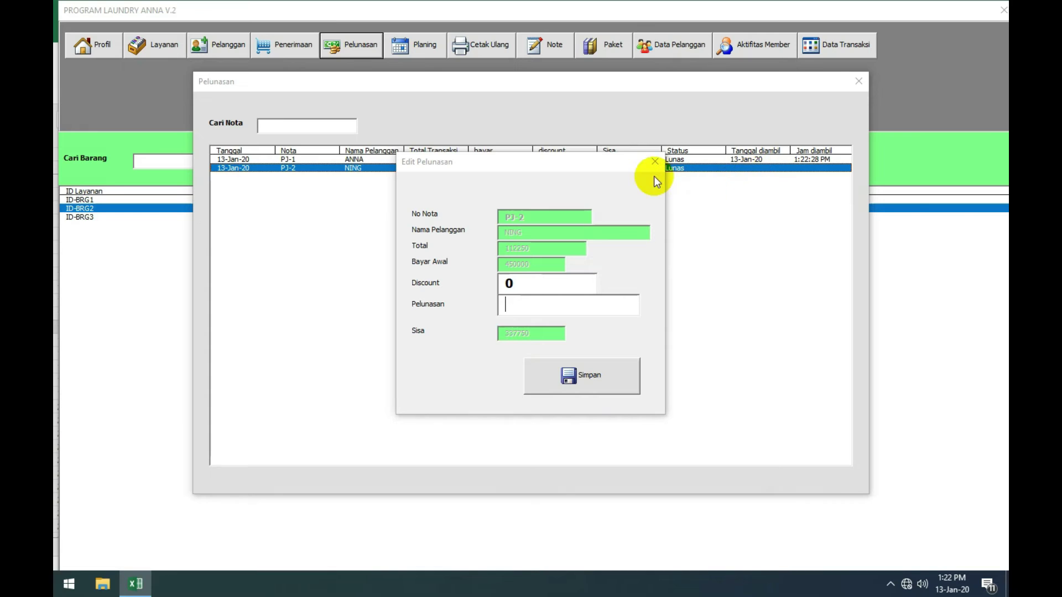
left_click(607, 380)
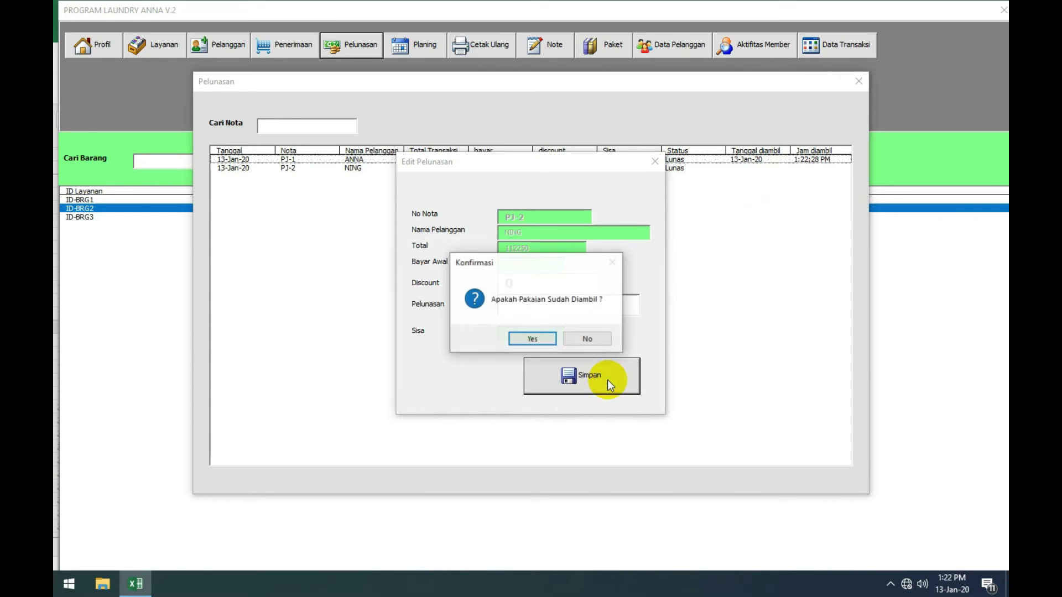
left_click(531, 340)
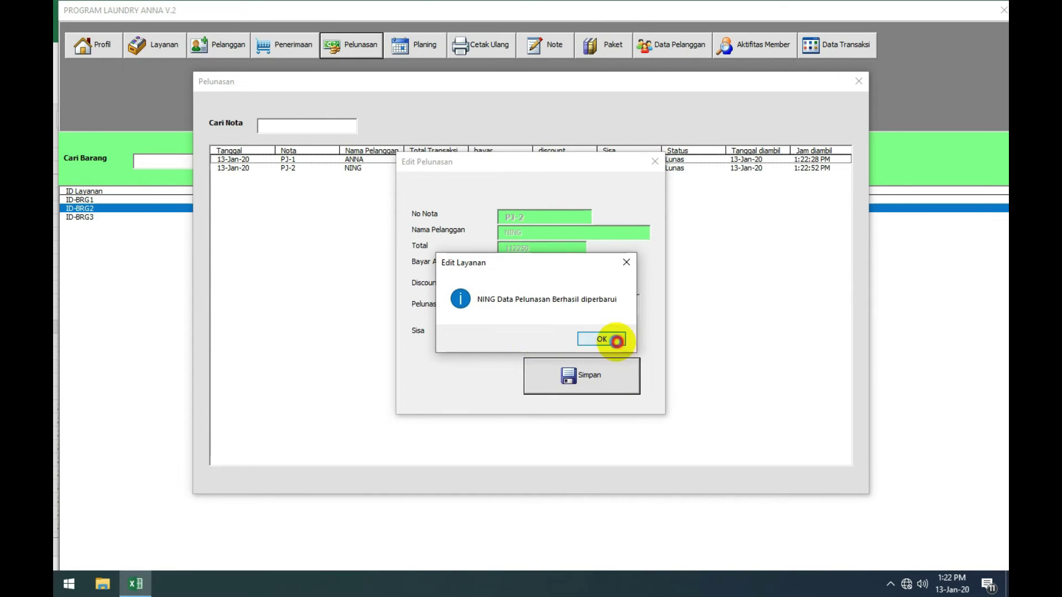
left_click(617, 338)
left_click(757, 169)
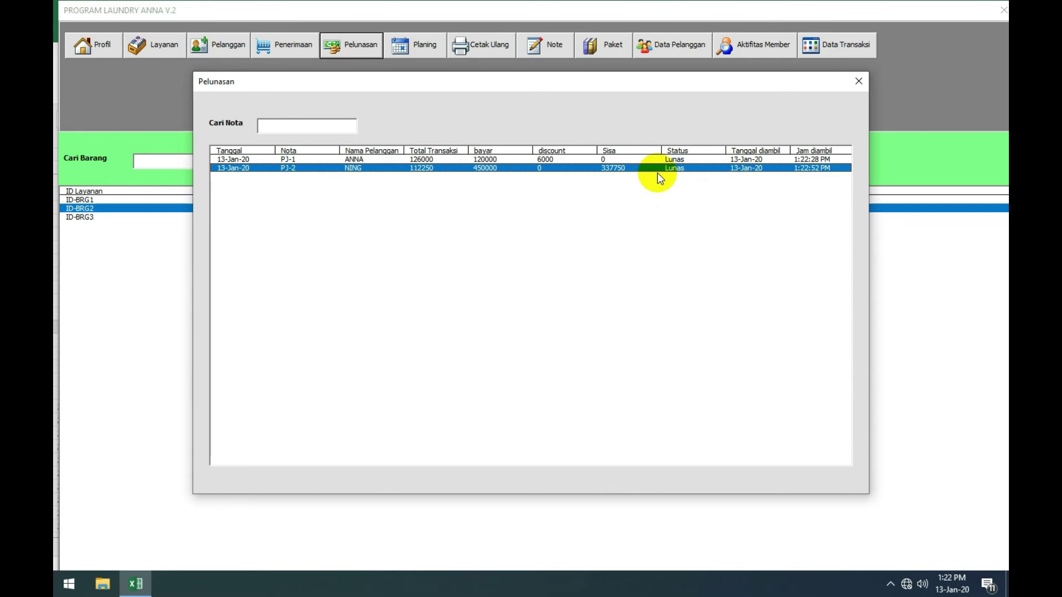
left_click(859, 81)
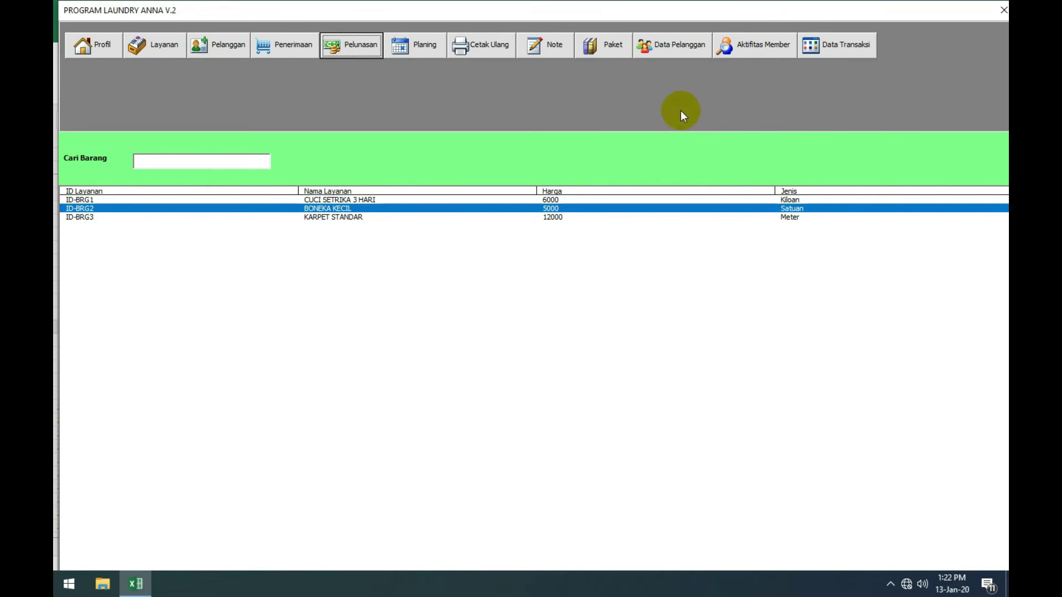
left_click(406, 49)
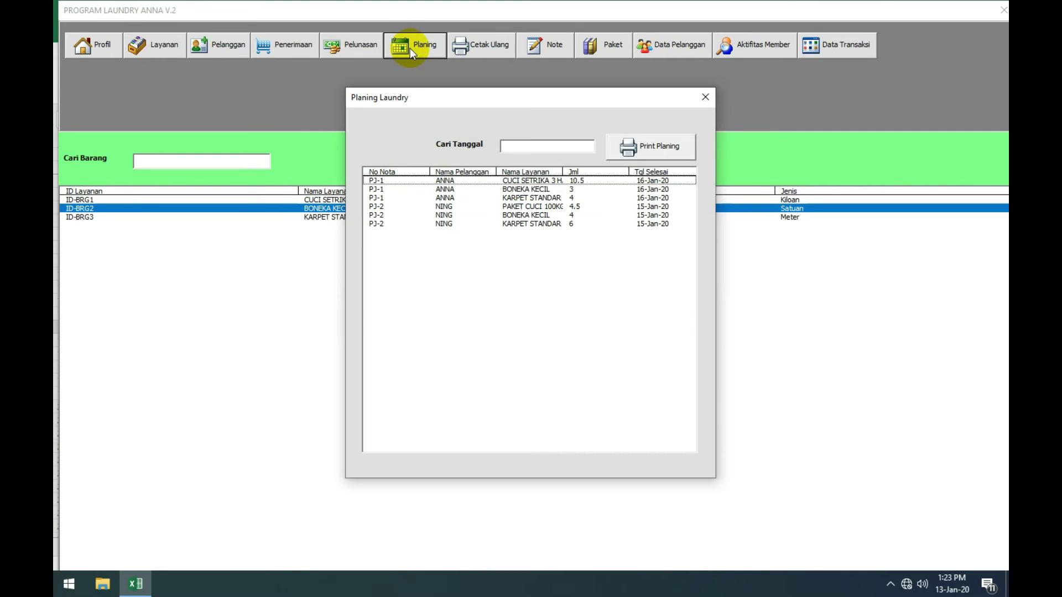
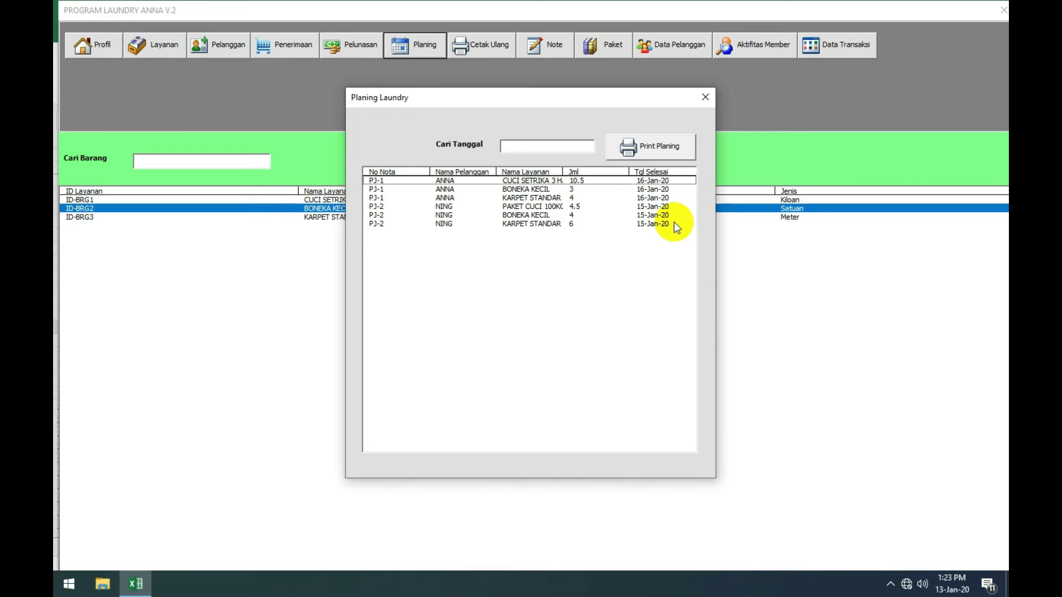
Step: Review the customers' KARPET STANDAR, BONEKA KECIL and PAKET CUCI 100KG planning rows
left_click(672, 222)
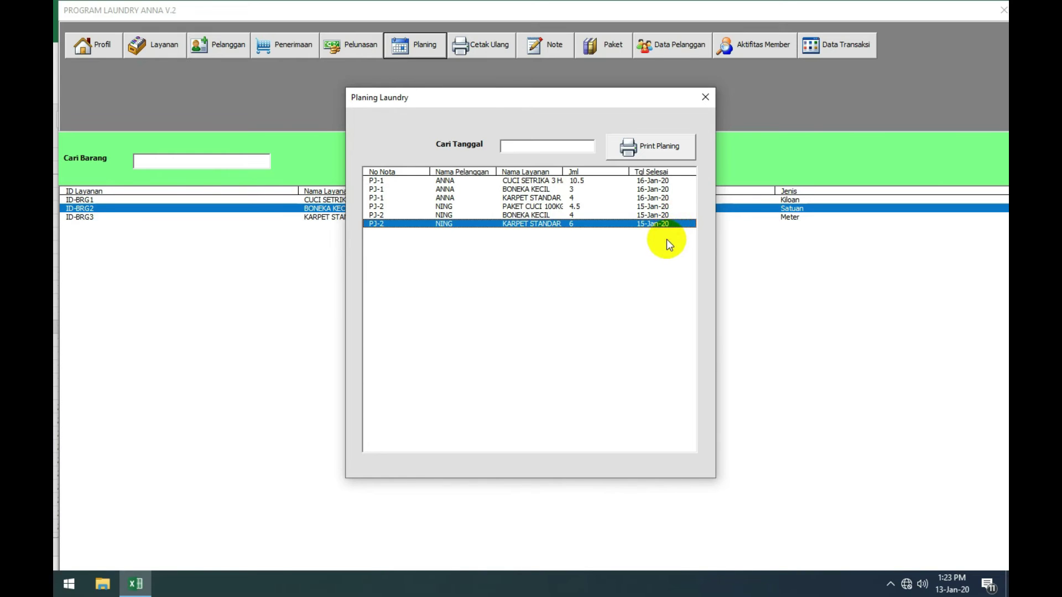
left_click(607, 214)
left_click(584, 206)
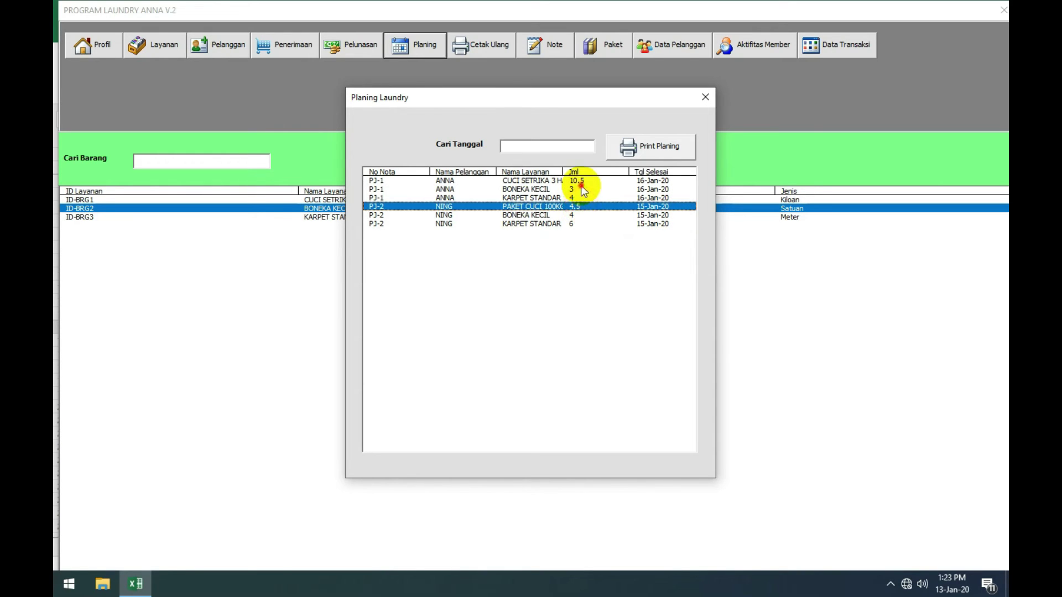
left_click(580, 188)
left_click(587, 197)
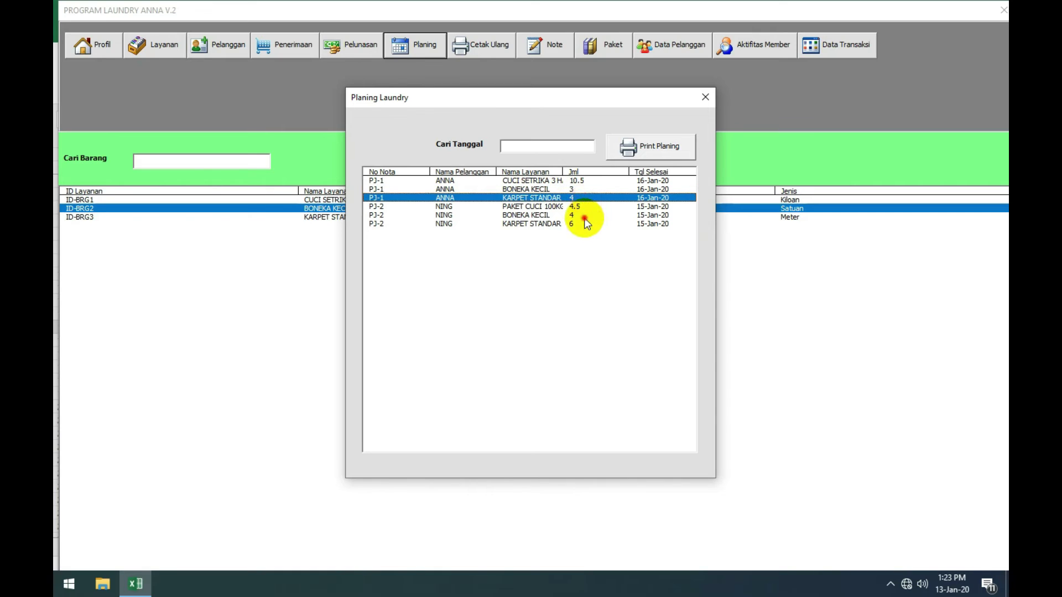
left_click(585, 217)
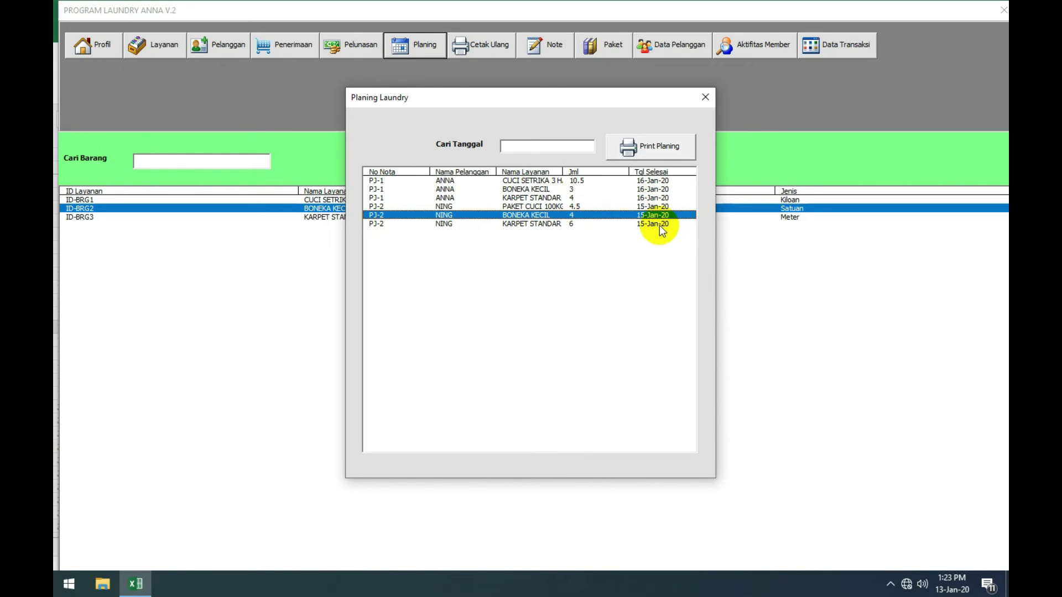
left_click(656, 207)
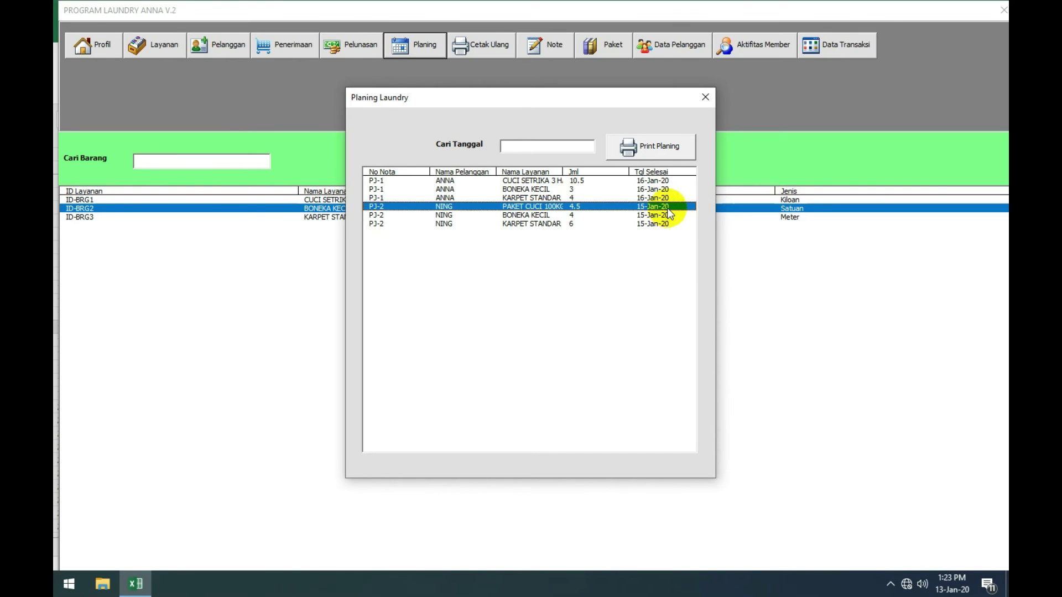
left_click(663, 215)
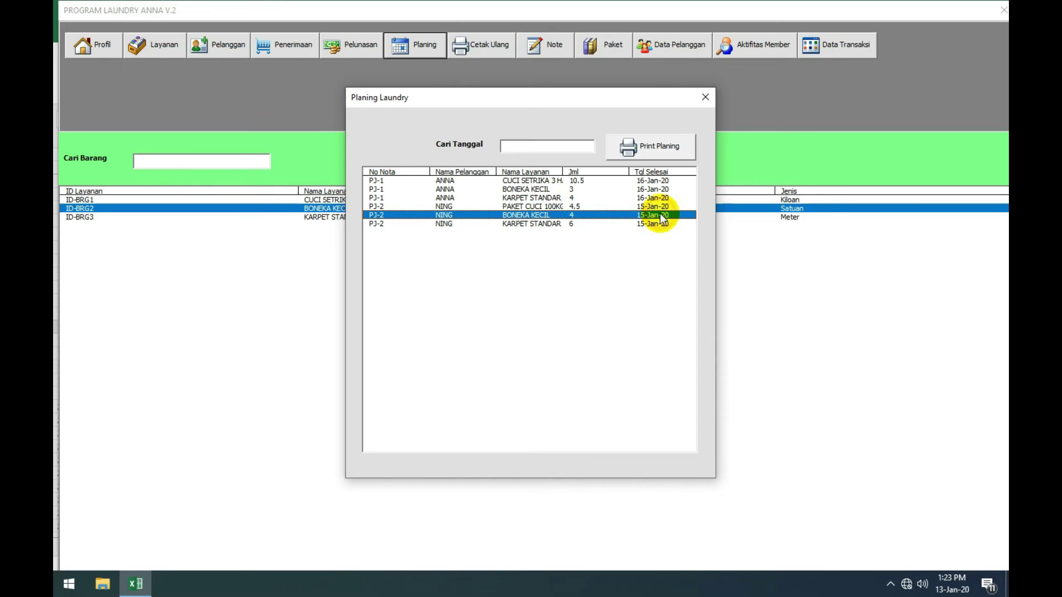
Step: Filter the planning list to 15-Jan-20 and preview its printout, then close the preview
left_click(523, 142)
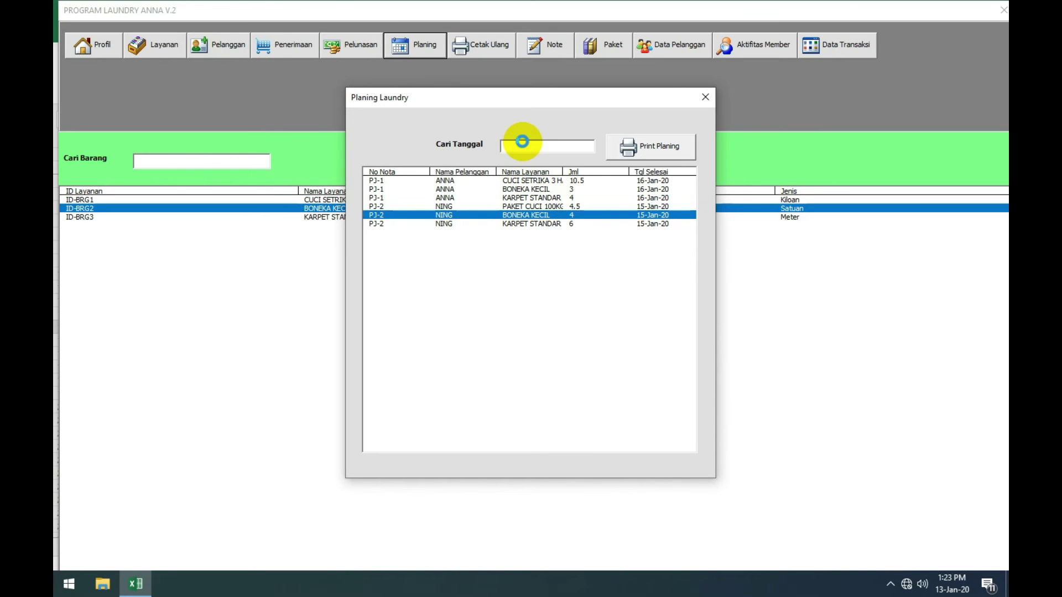
type("15")
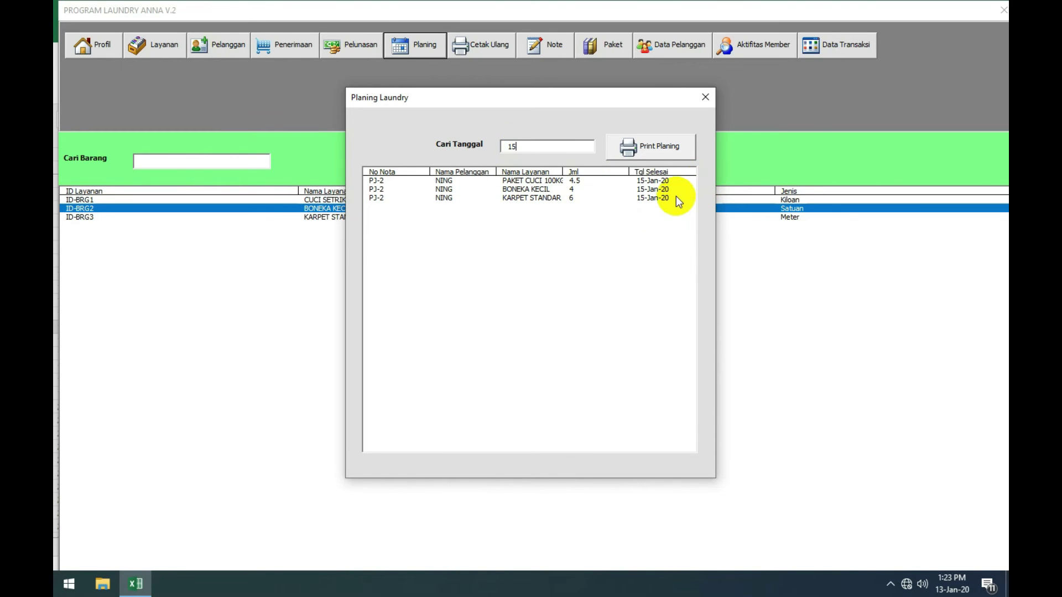
left_click(662, 188)
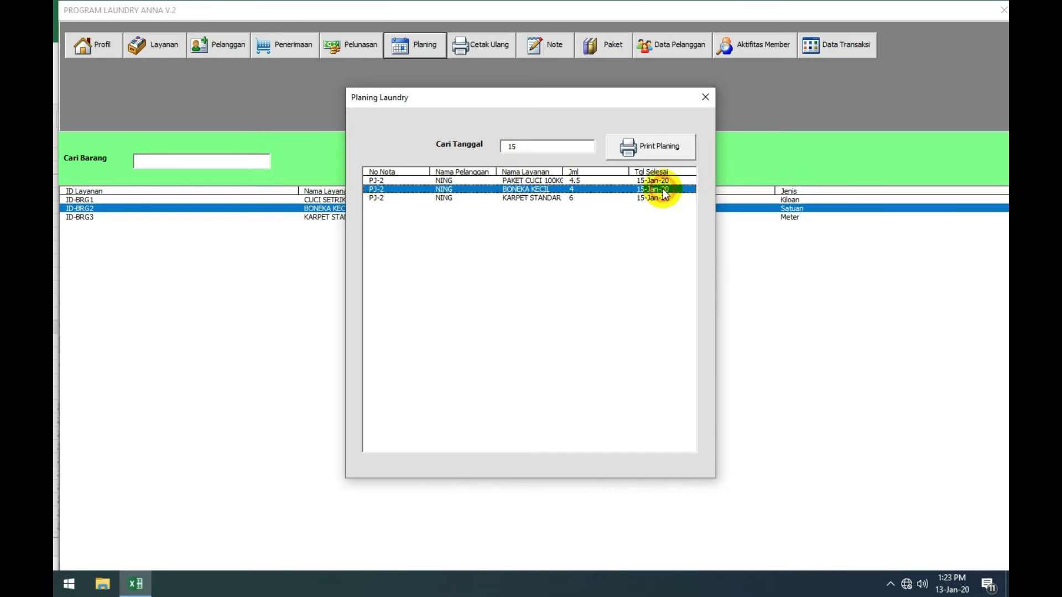
left_click(648, 152)
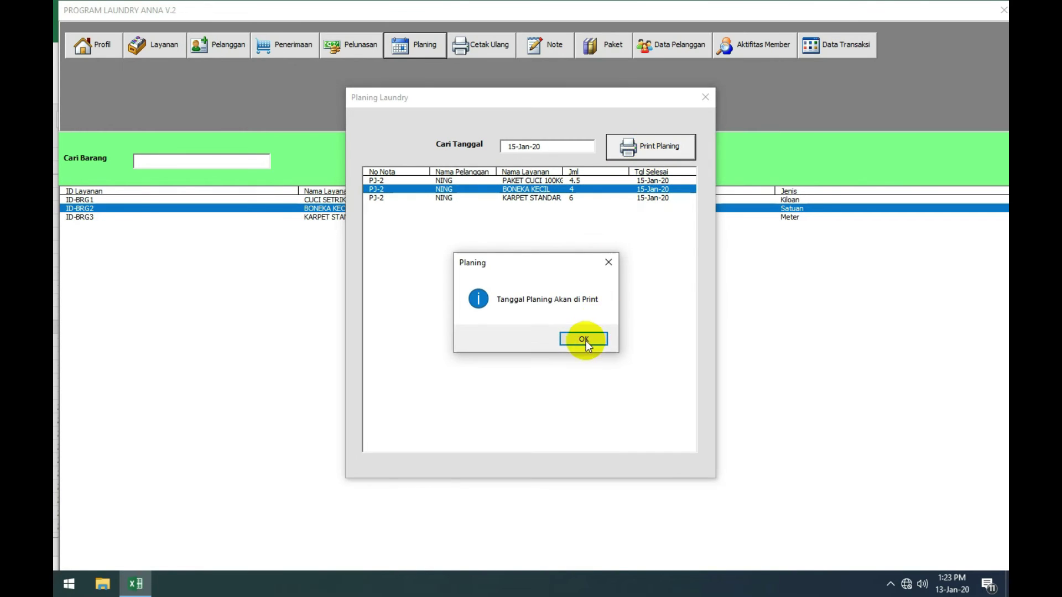
left_click(585, 341)
left_click(552, 191)
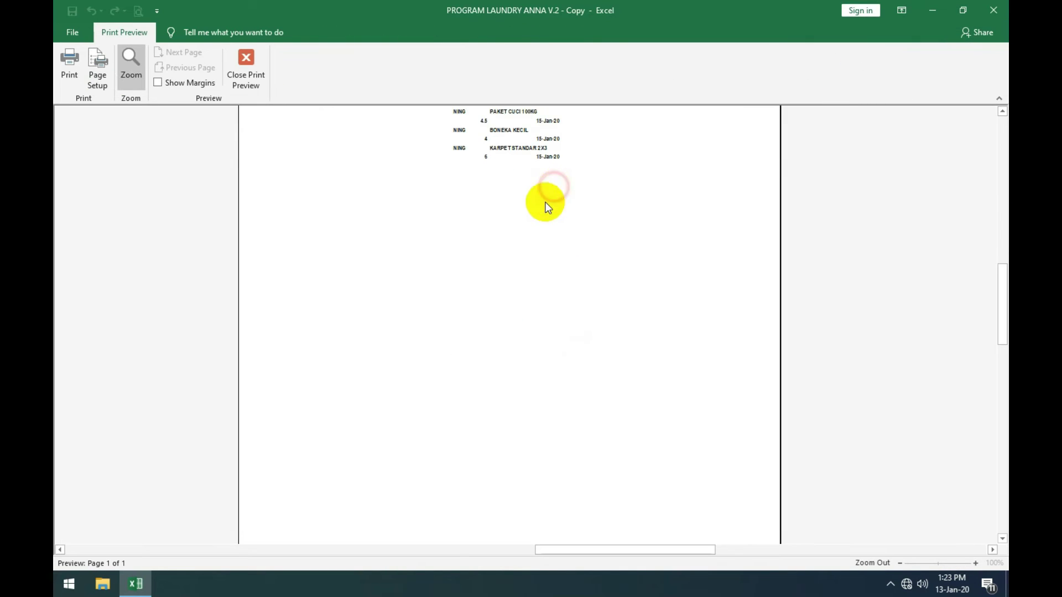
scroll(545, 210, "up", 2)
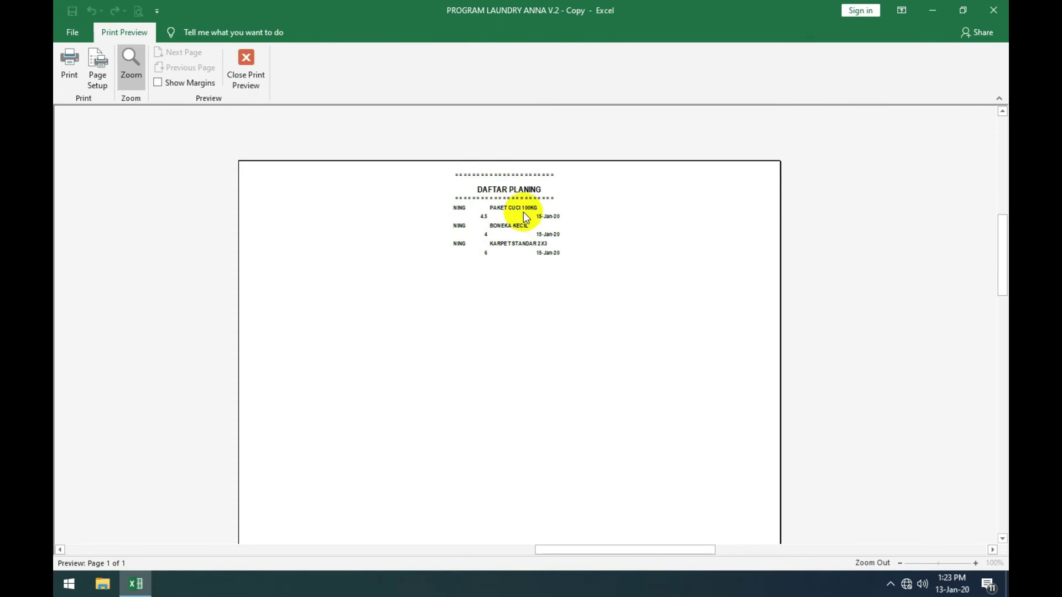
left_click(250, 63)
Step: Filter the planning list to 16-Jan-20, preview the printout, and close the preview
left_click(407, 48)
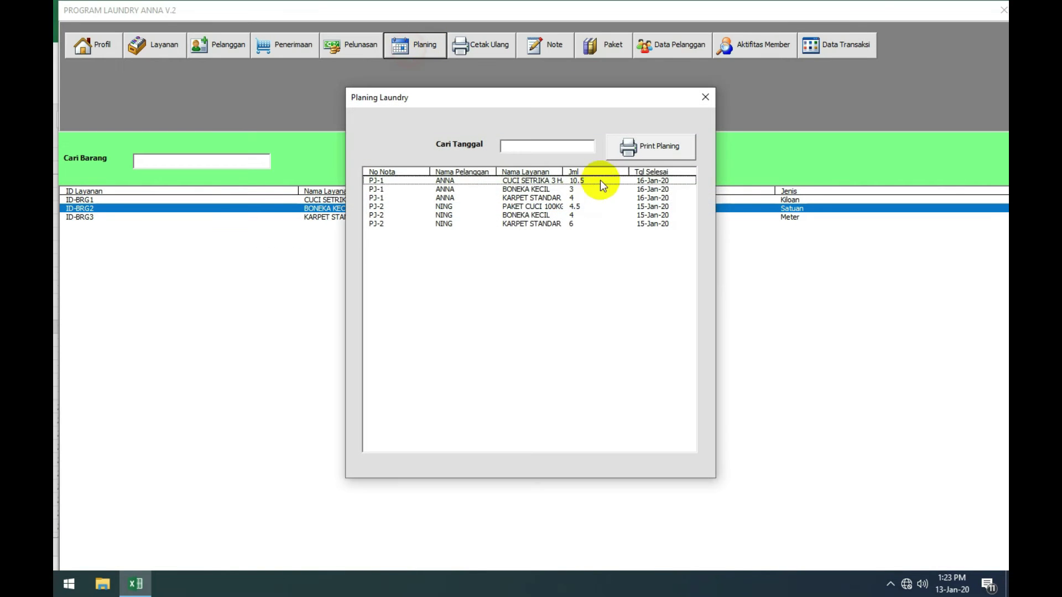
left_click(662, 191)
double_click(662, 191)
left_click(658, 152)
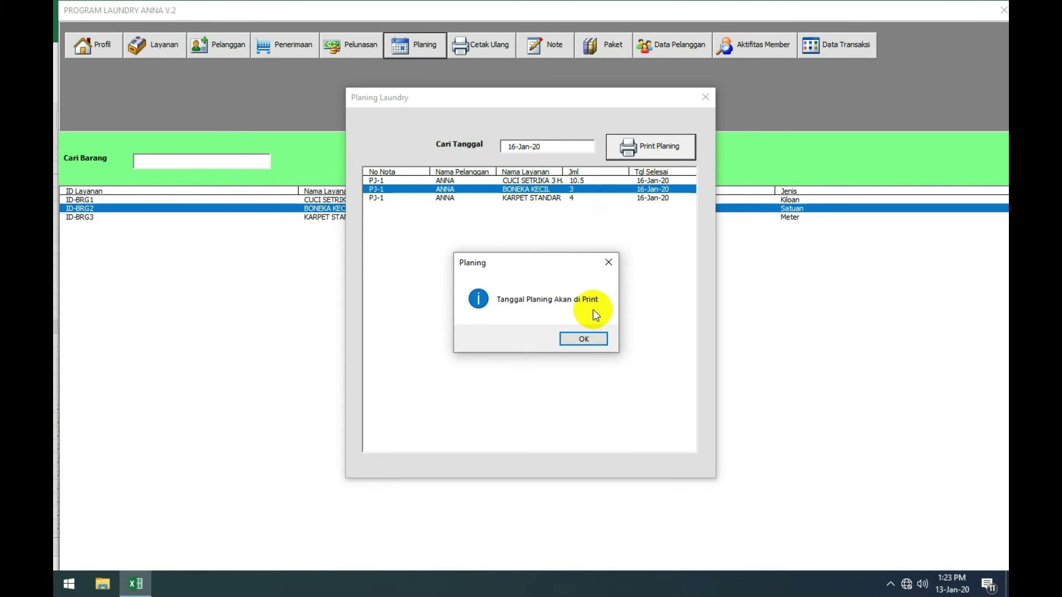
left_click(585, 339)
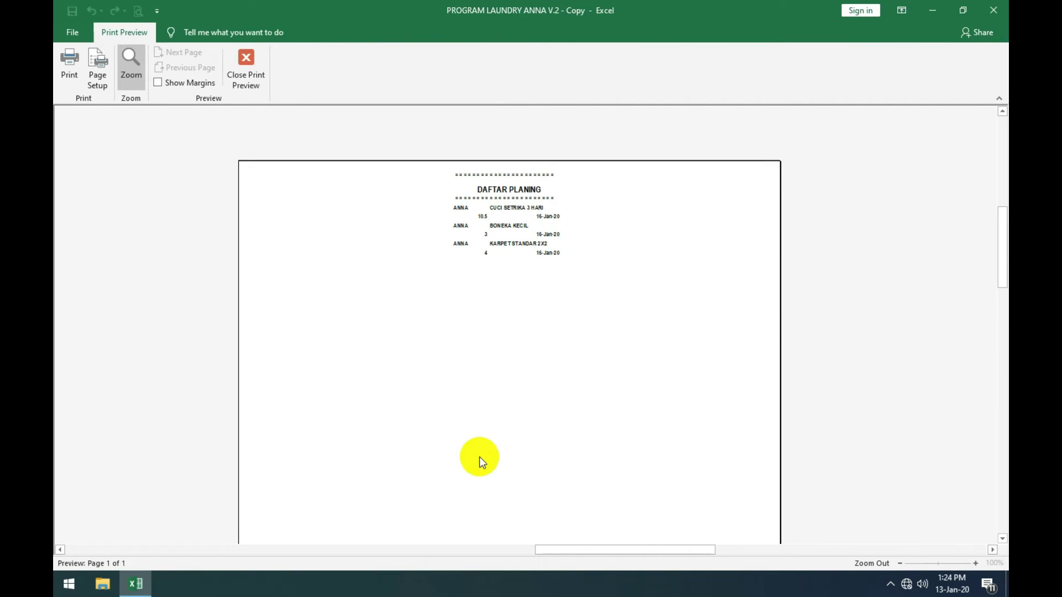
left_click(244, 56)
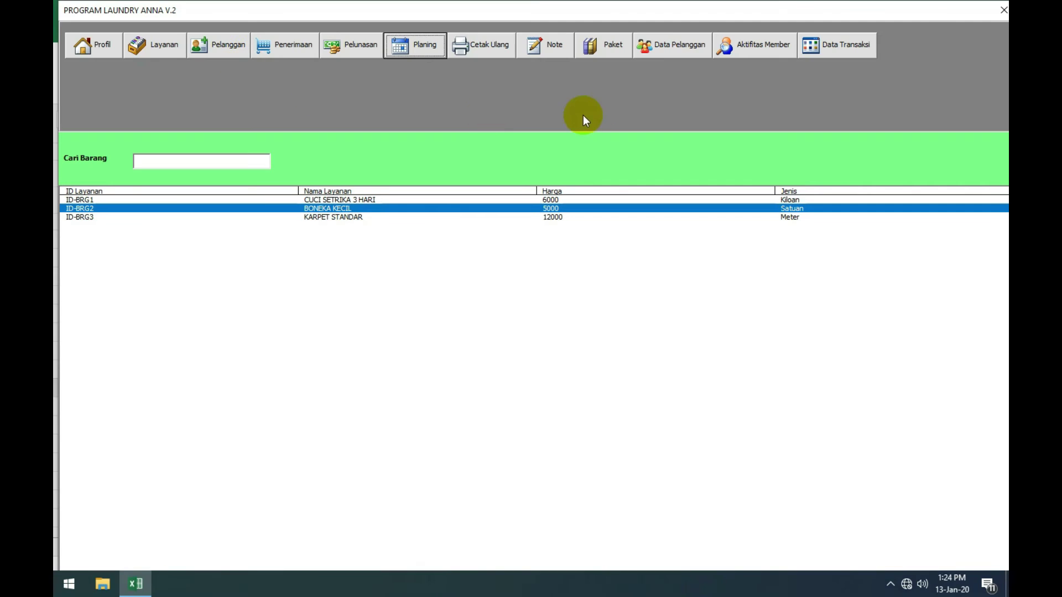
Step: Bring up the Cetak Ulang Nota receipt reprint list, after closing and reopening it twice
left_click(496, 55)
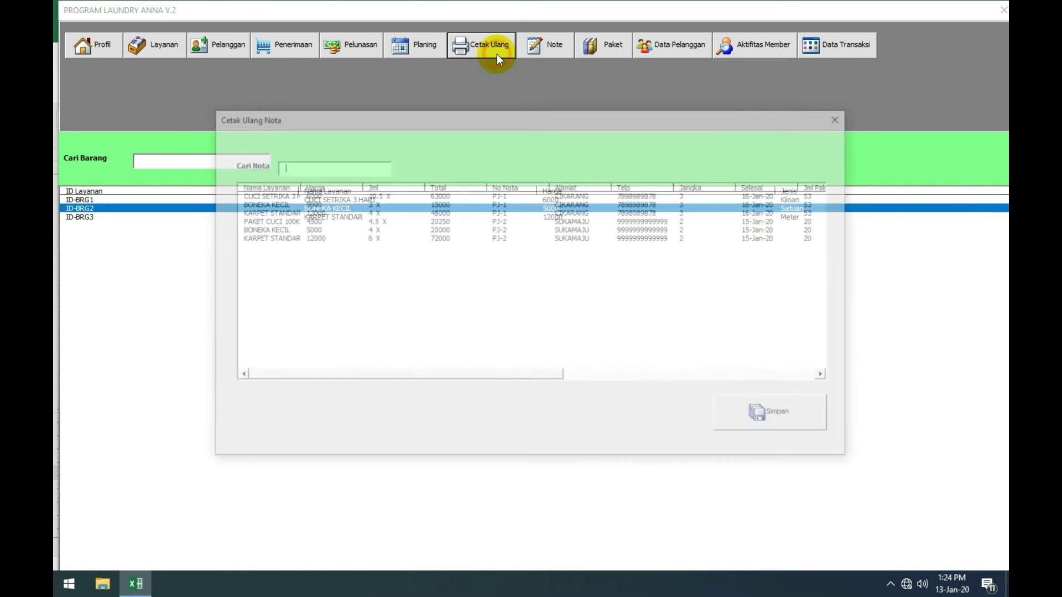
left_click(842, 116)
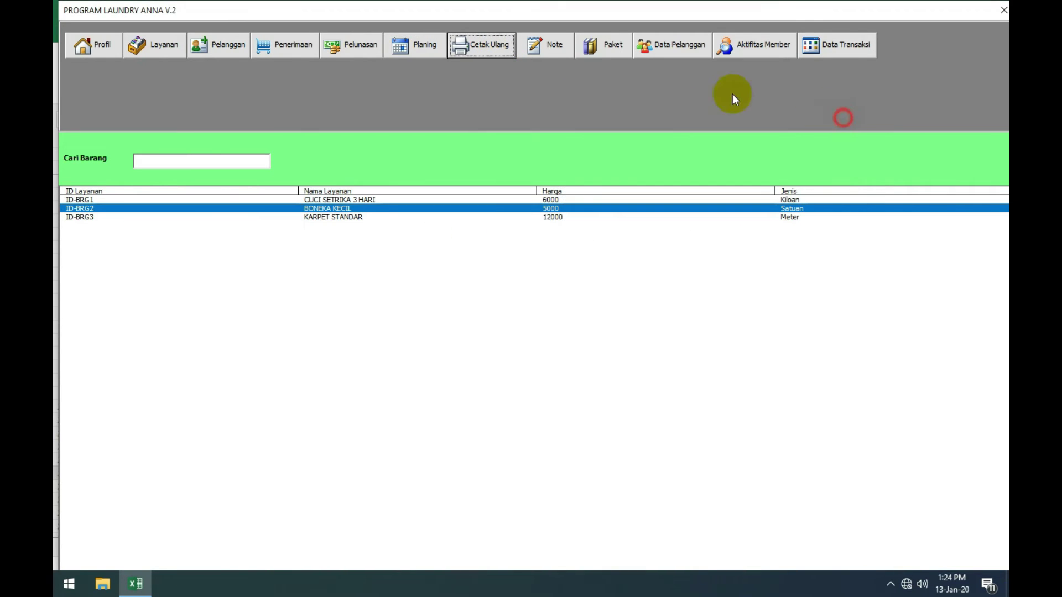
left_click(491, 47)
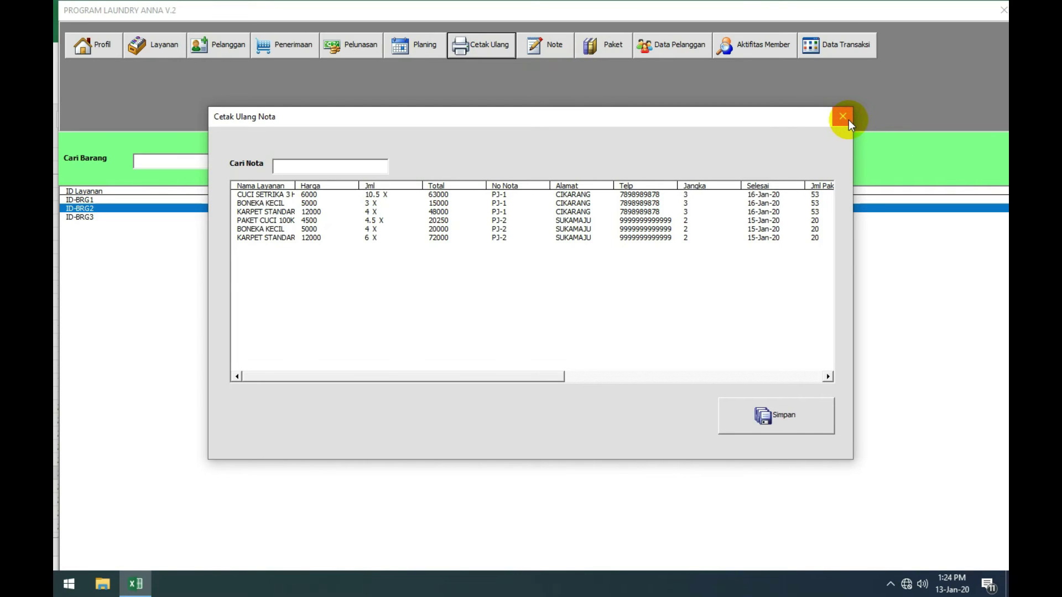
left_click(849, 120)
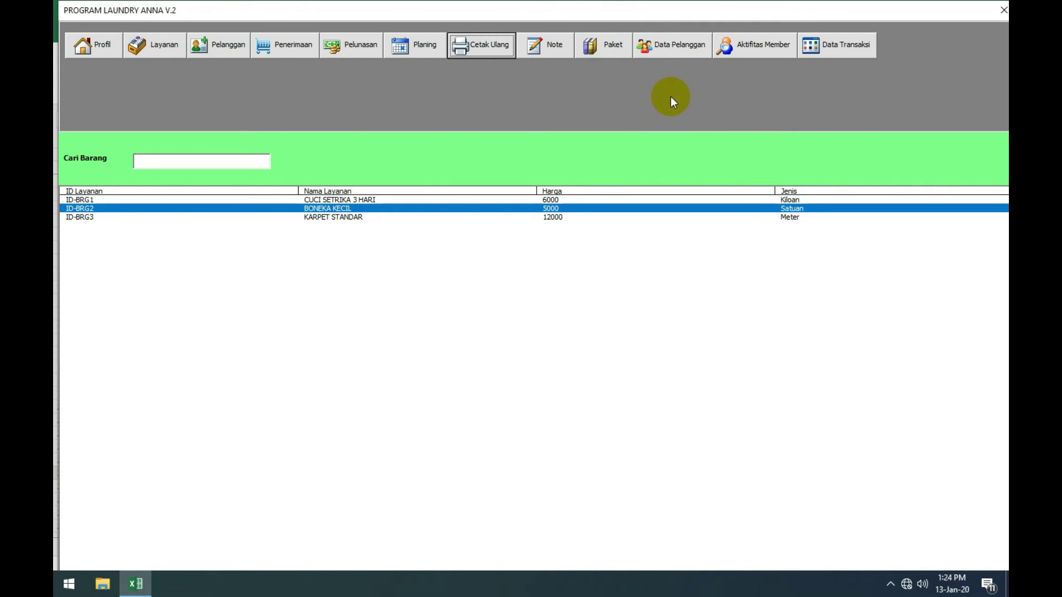
left_click(500, 55)
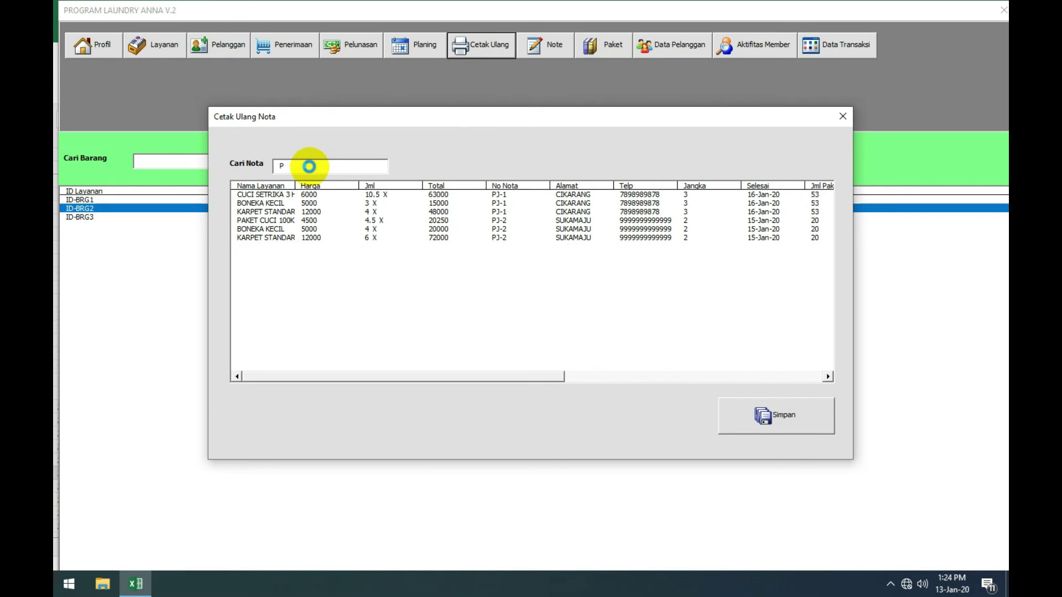
Step: Search Cari Nota for PJ-2 and step through its listed item lines
type("J-2")
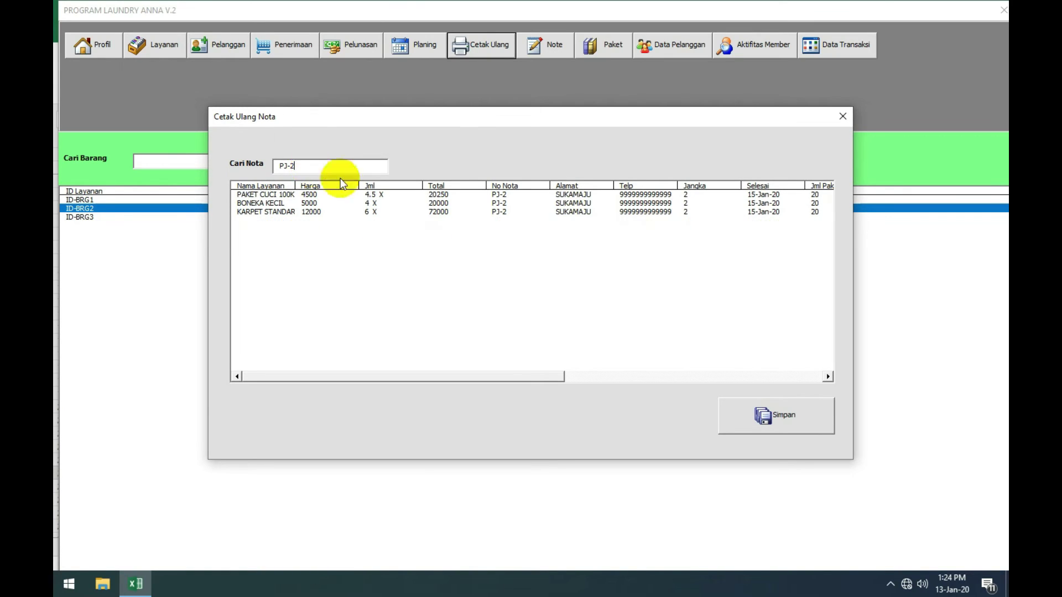
left_click(520, 197)
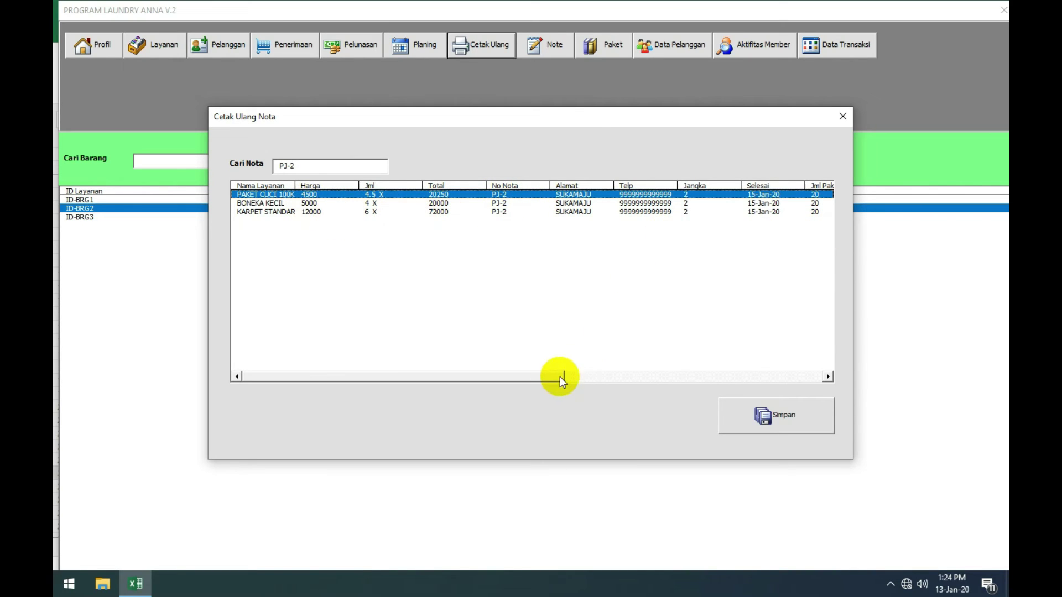
left_click_drag(559, 377, 723, 381)
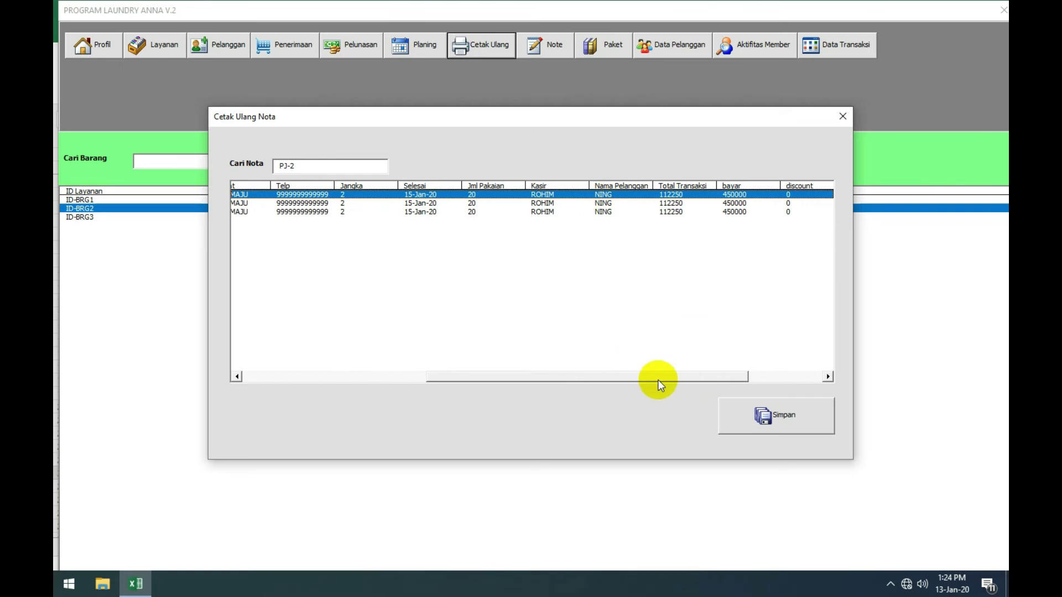
left_click_drag(658, 379, 475, 380)
key("Down")
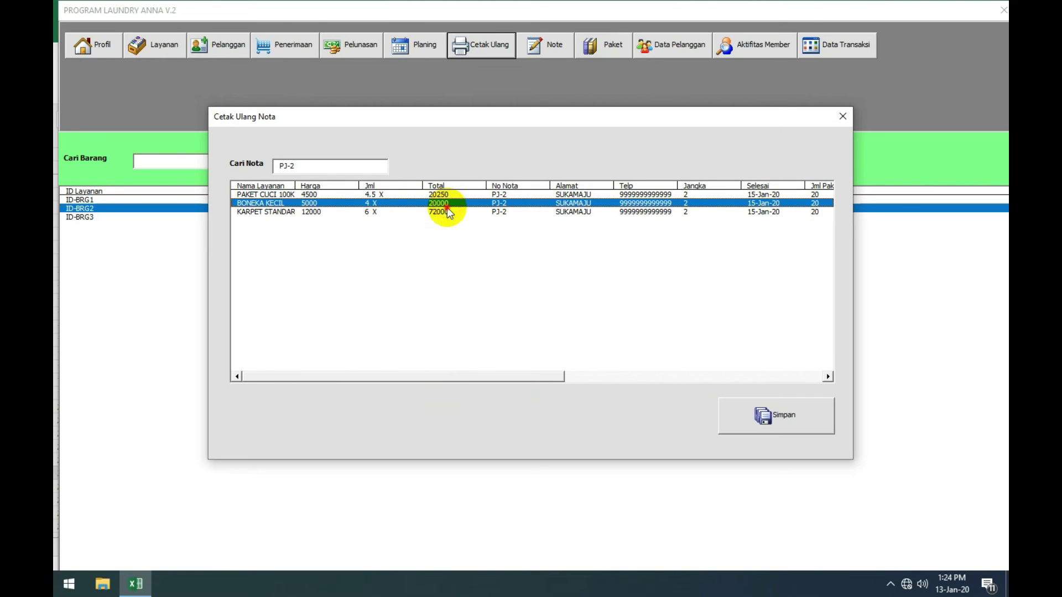
key("Down")
key("Up")
key("Up")
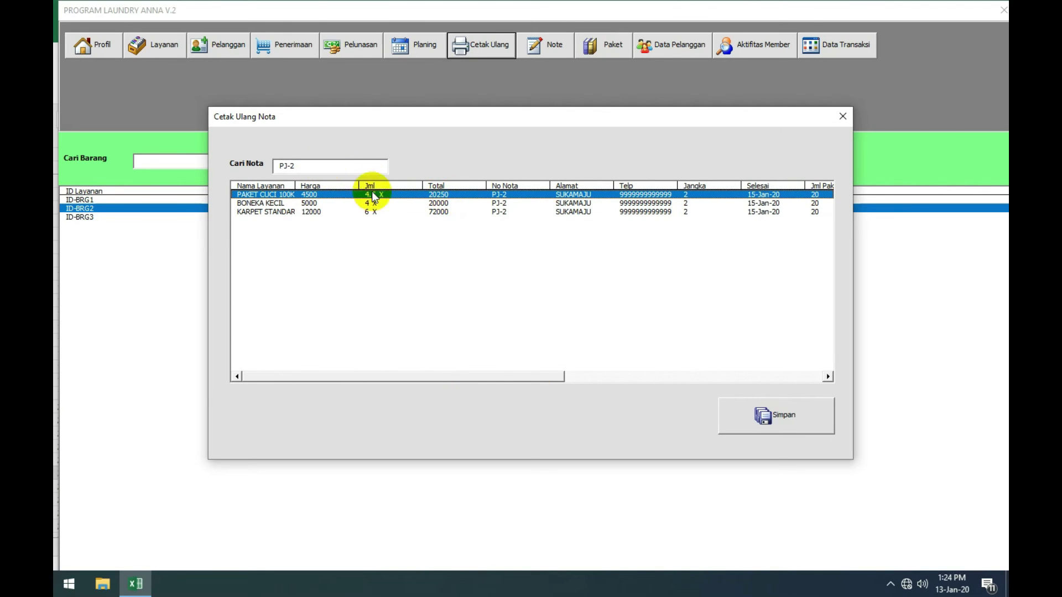
left_click_drag(487, 377, 420, 380)
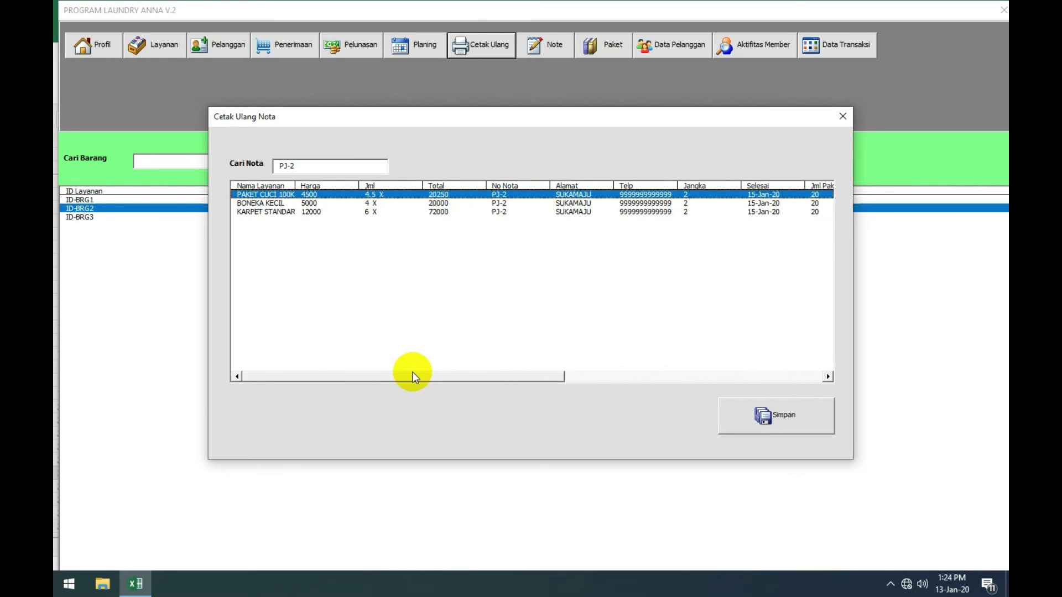
Step: Select PJ-2's PAKET CUCI 100K, BONEKA KECIL and KARPET STANDAR item lines in turn
left_click(381, 202)
key("Down")
left_click(383, 201)
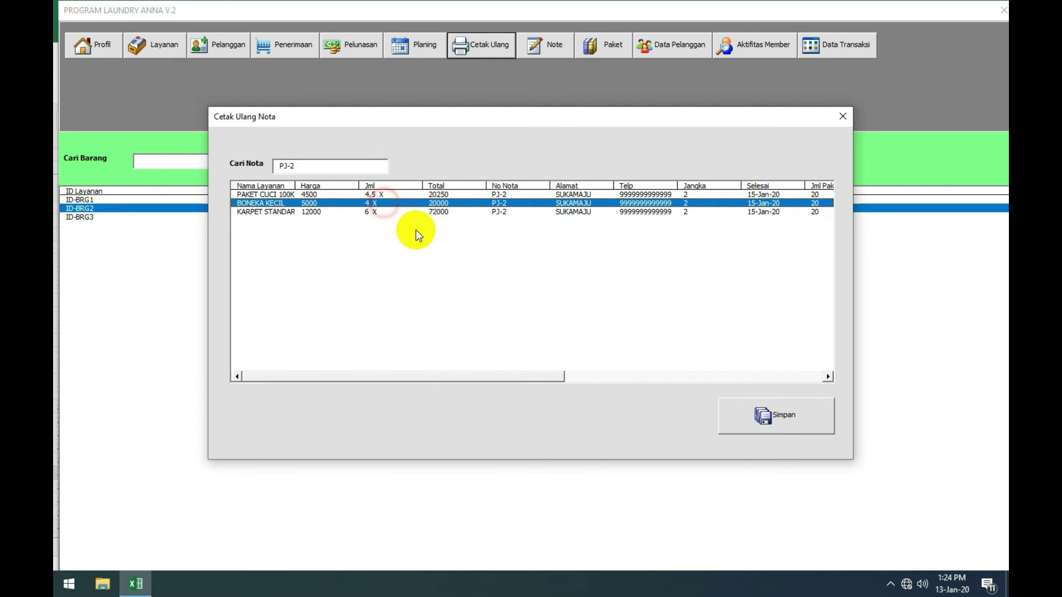
left_click(647, 221)
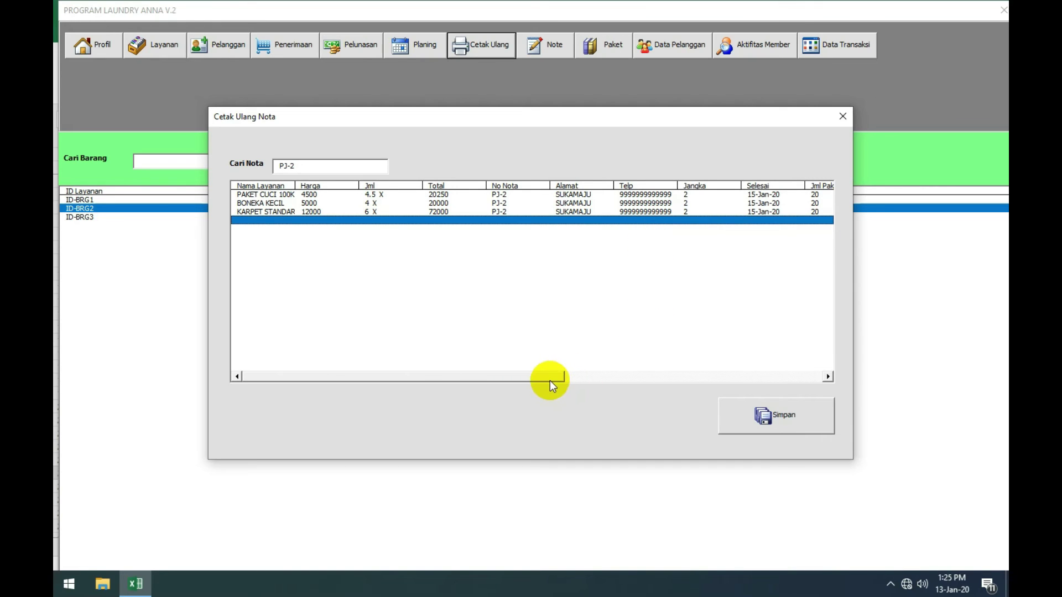
left_click(540, 211)
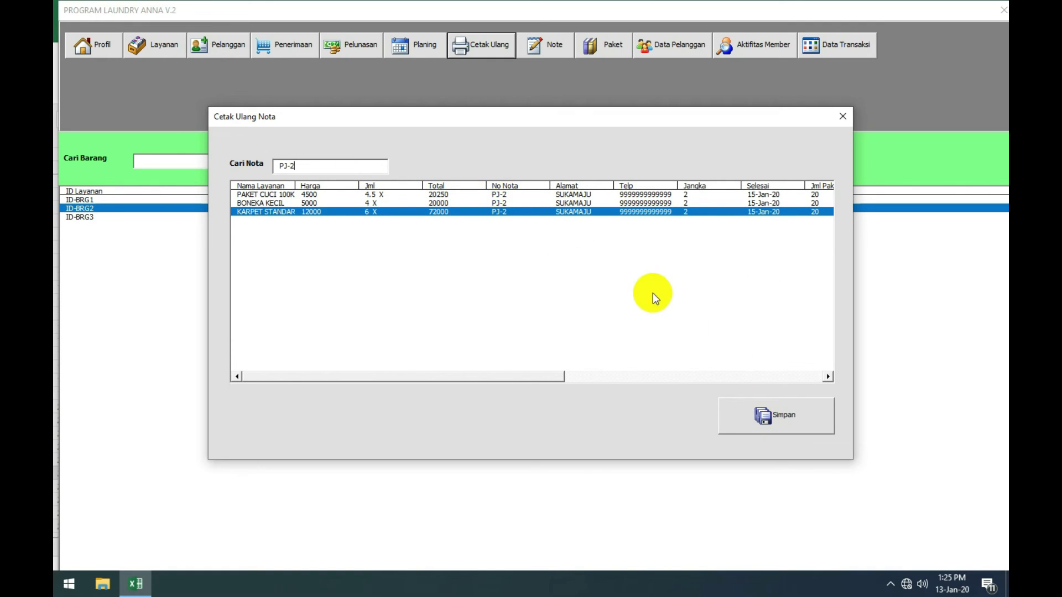
left_click(438, 203)
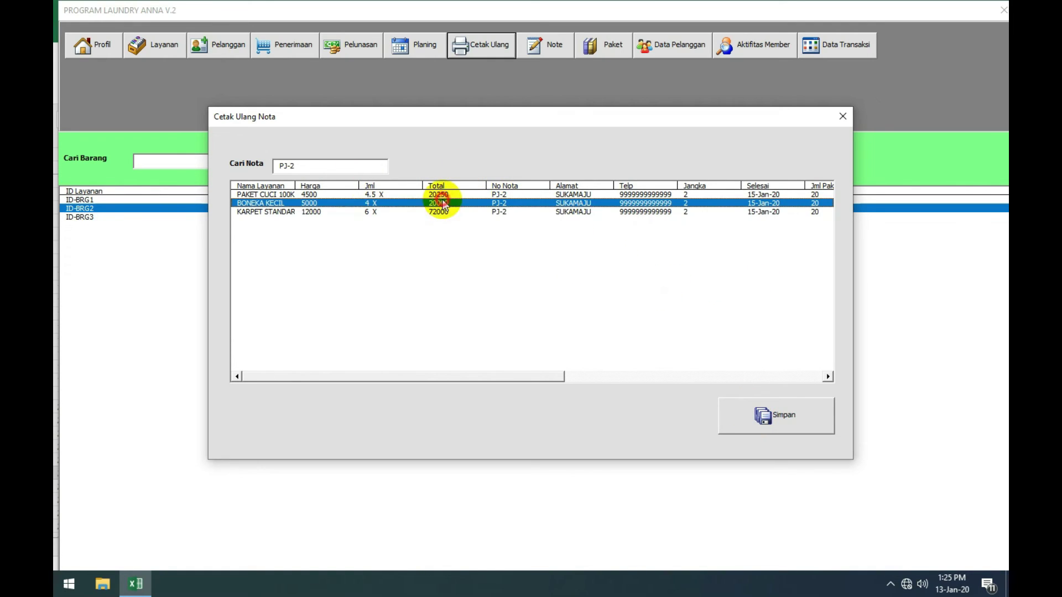
left_click(331, 168)
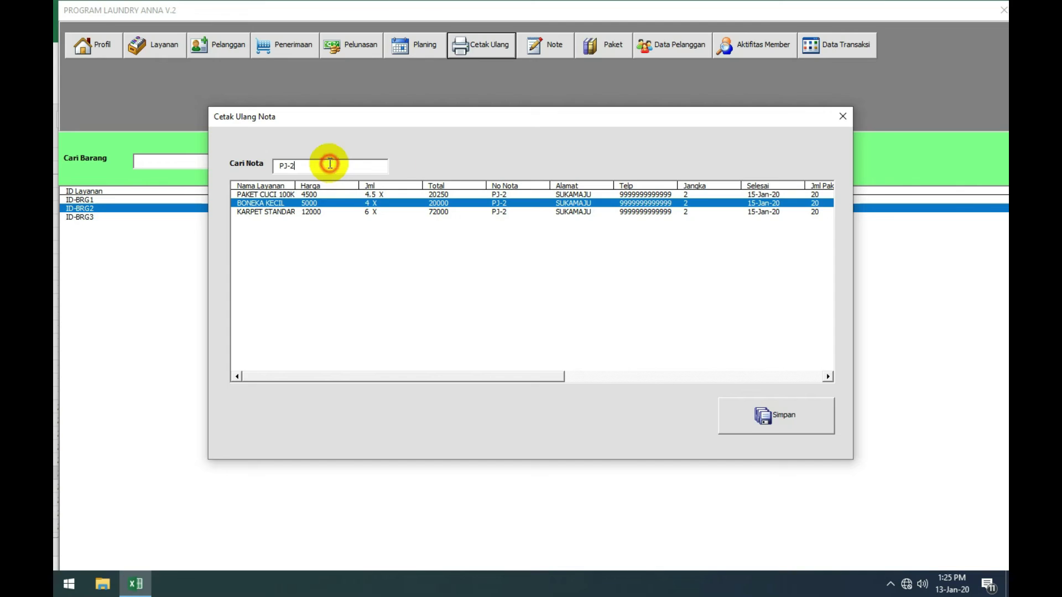
left_click(526, 194)
left_click(524, 203)
left_click(524, 212)
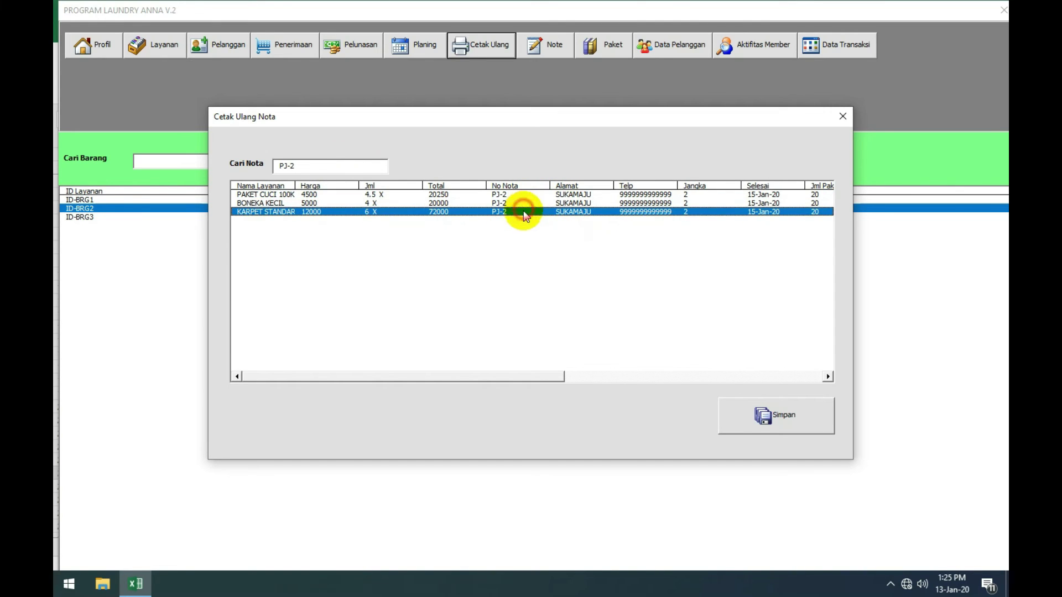
Step: Reprint receipt PJ-2 and review its preview totalling 112250 with 337750 remaining
left_click(768, 415)
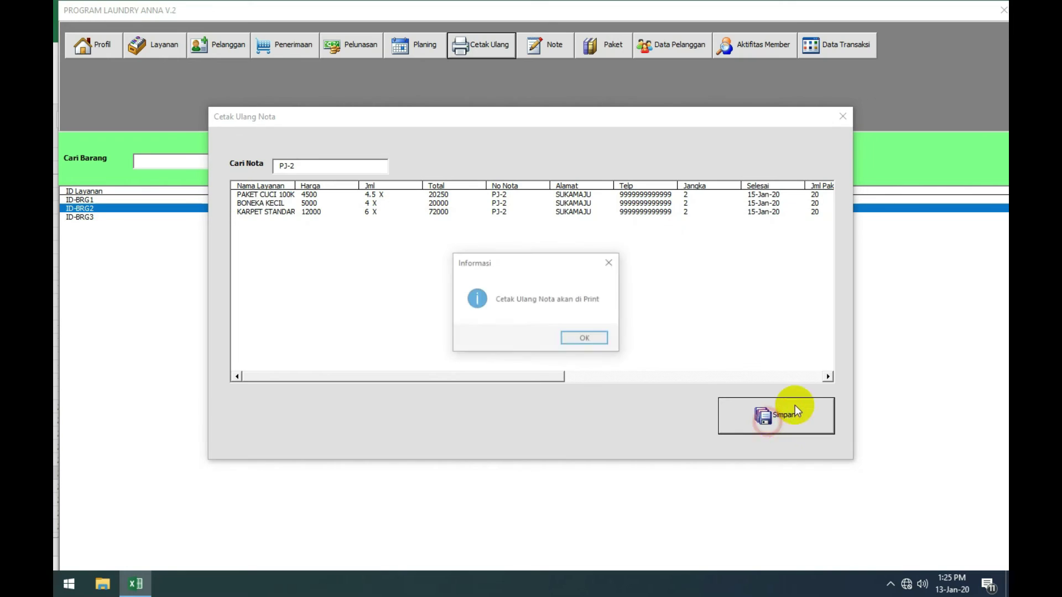
left_click(590, 338)
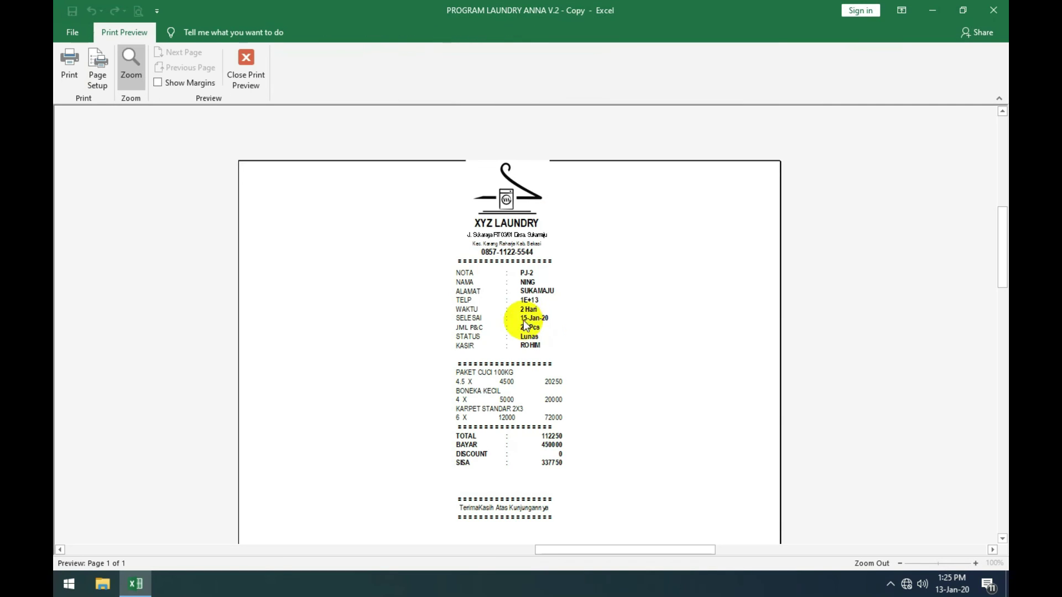
left_click(523, 320)
left_click(525, 256)
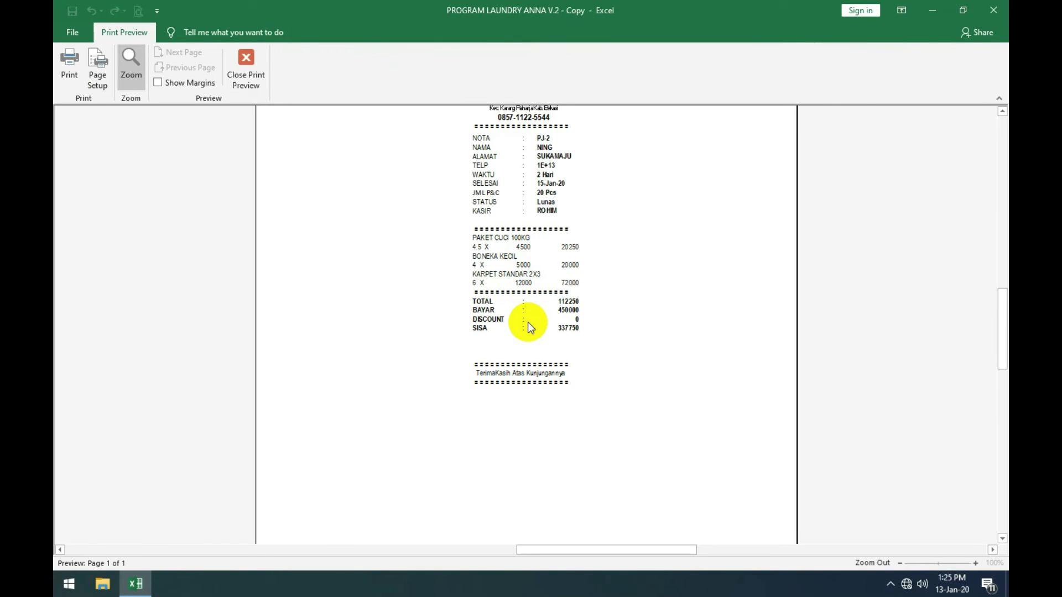
scroll(527, 322, "up", 3)
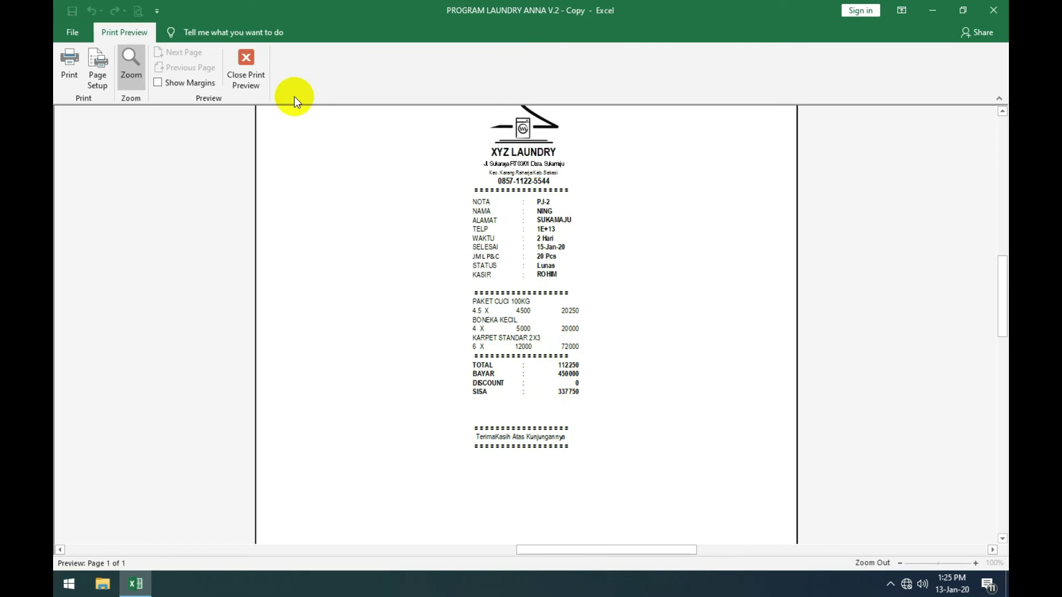
left_click(245, 67)
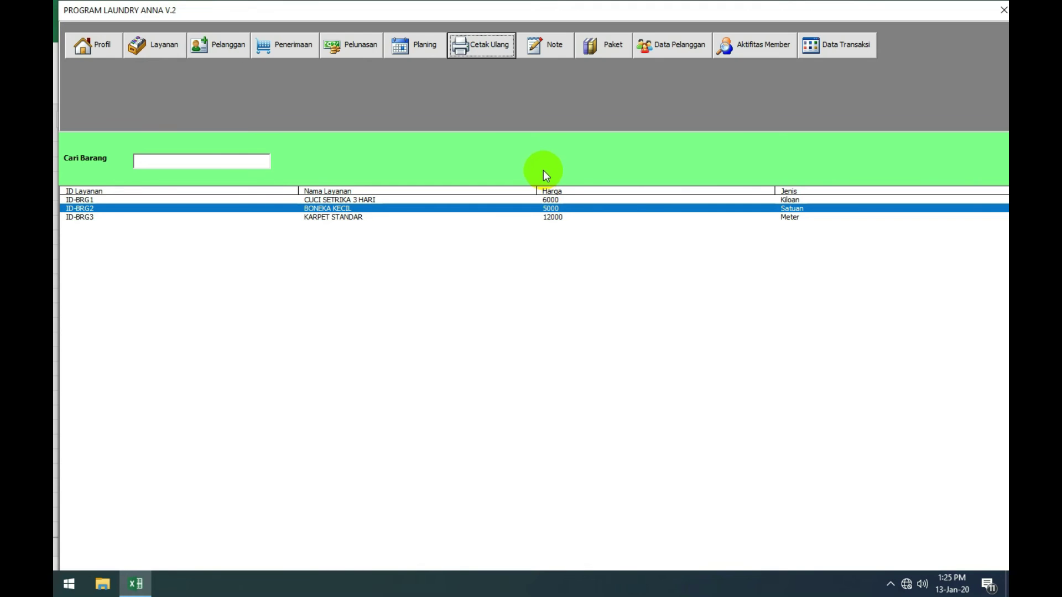
Step: Change the footer note heading from PENTING to PROMO
left_click(542, 52)
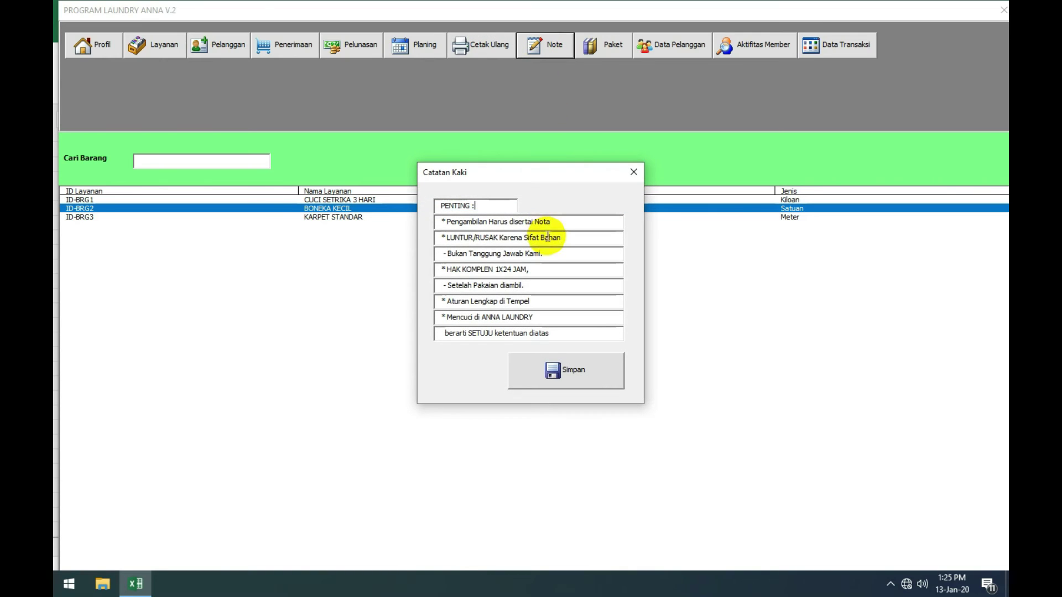
double_click(455, 205)
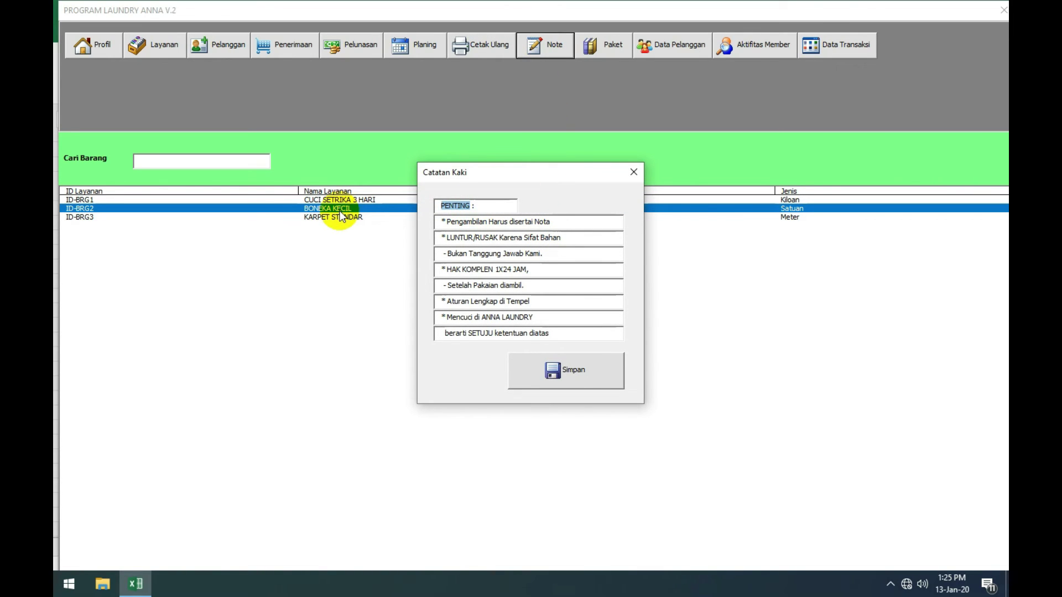
type("PRO")
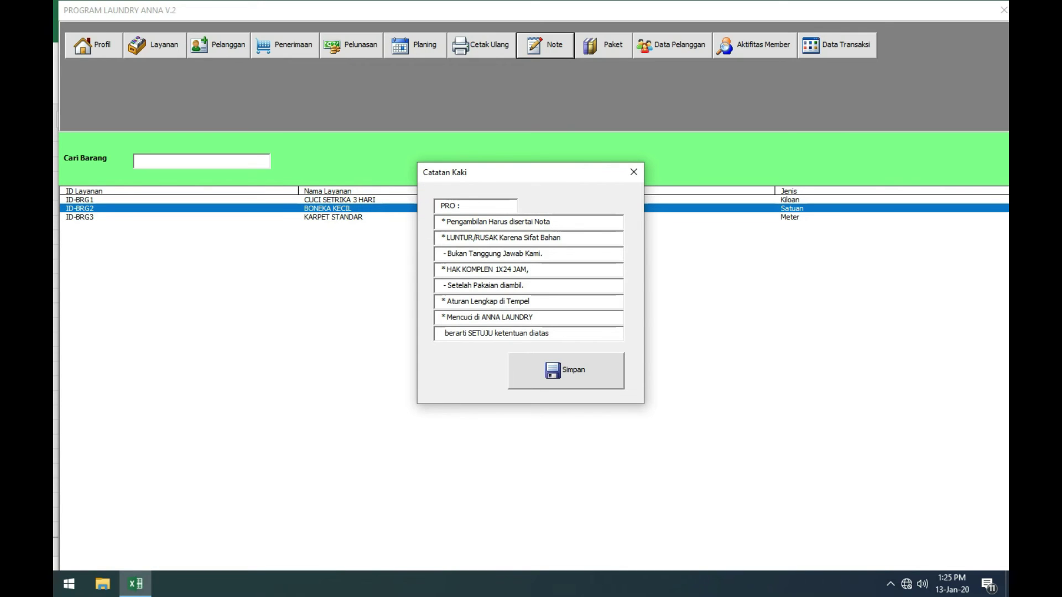
type("MO")
Step: Replace the first note line with 'Diatas 10KG gratis 1 kupon umr'
left_click(566, 221)
left_click_drag(567, 221, 449, 218)
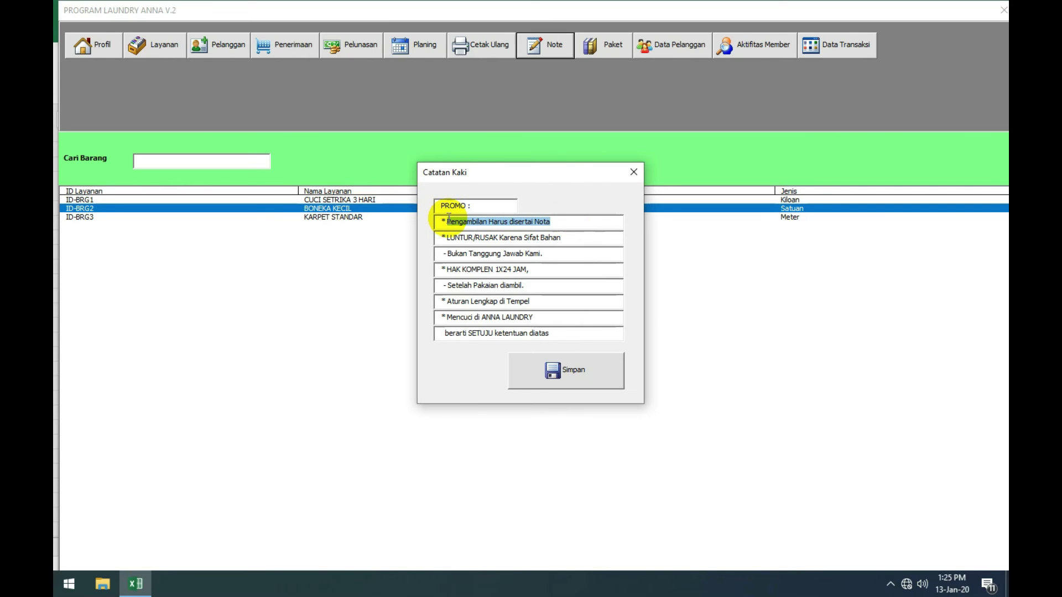
type("DIATAS")
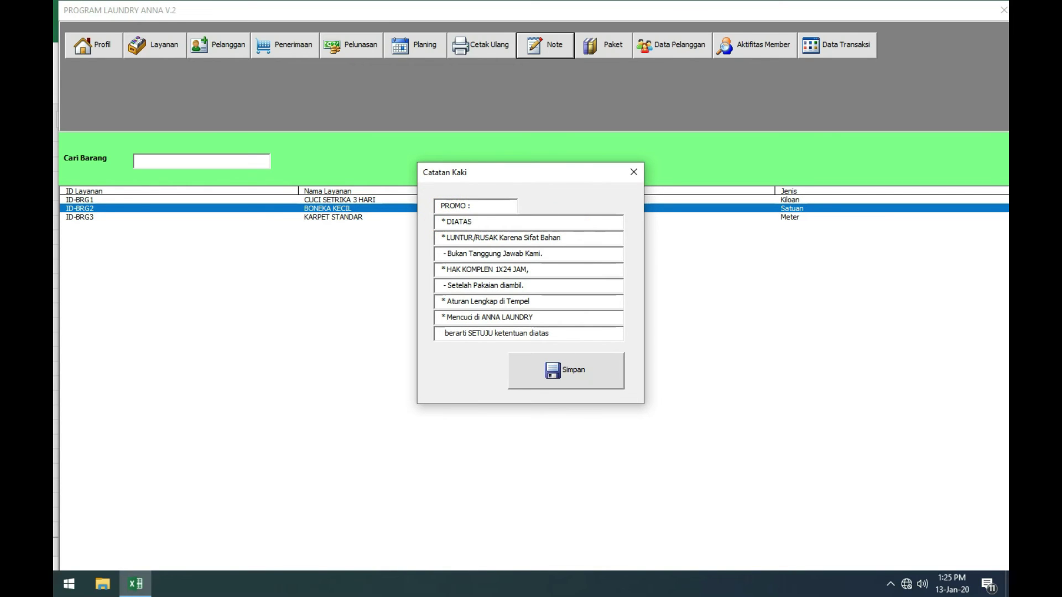
key("BackSpace")
key("BackSpace")
key("BackSpace")
key("BackSpace")
type("iatas 10KG gratis 1 kupon UMR")
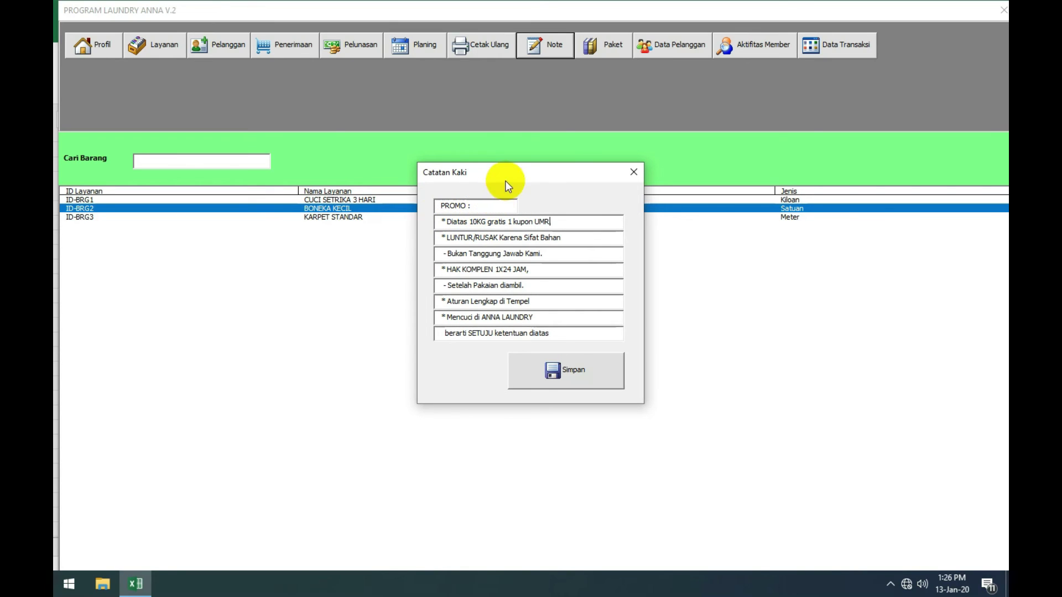
key("BackSpace")
key("BackSpace")
key("BackSpace")
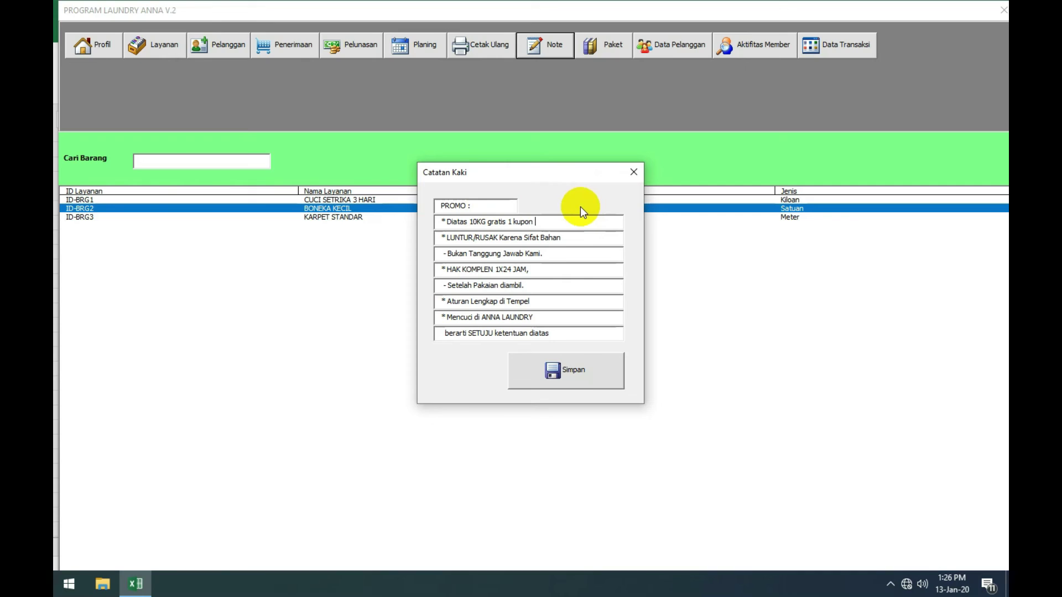
type("umr")
key("BackSpace")
key("BackSpace")
type("umr")
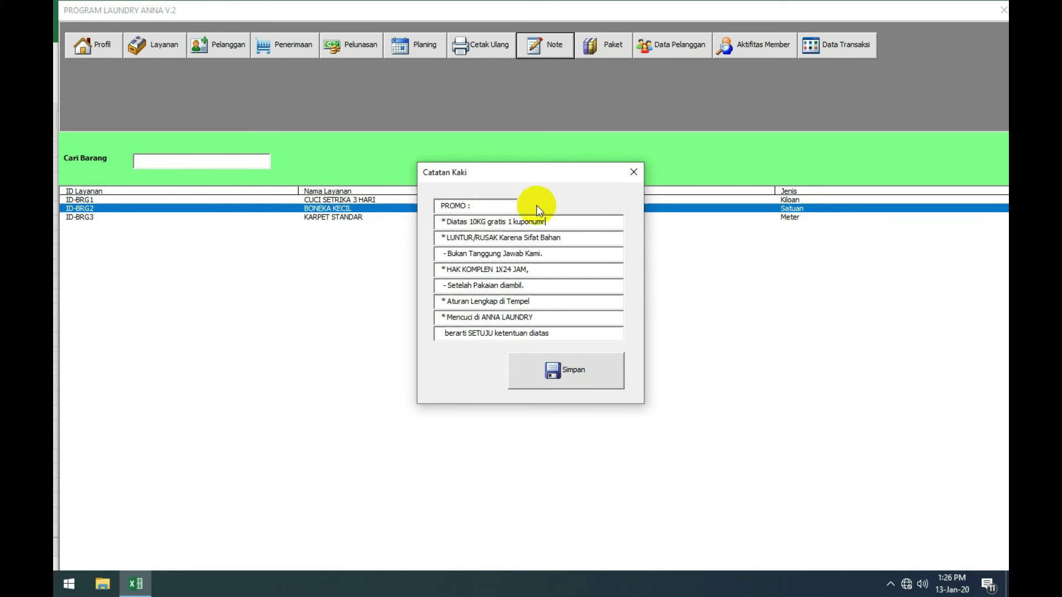
left_click(534, 221)
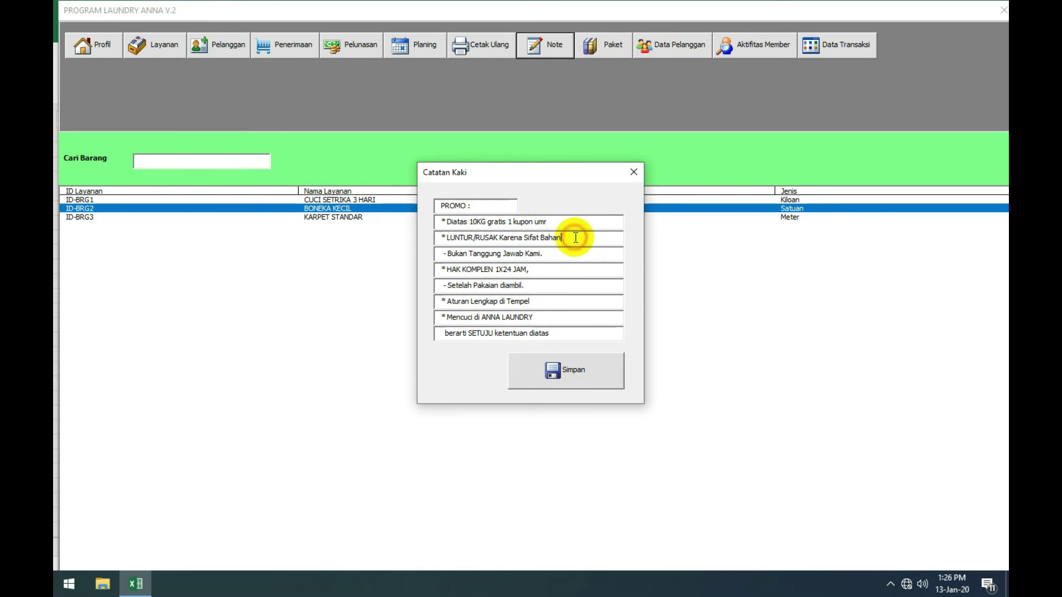
Step: Select the LUNTUR/RUSAK line, then save the footer notes and confirm
left_click_drag(574, 238, 452, 227)
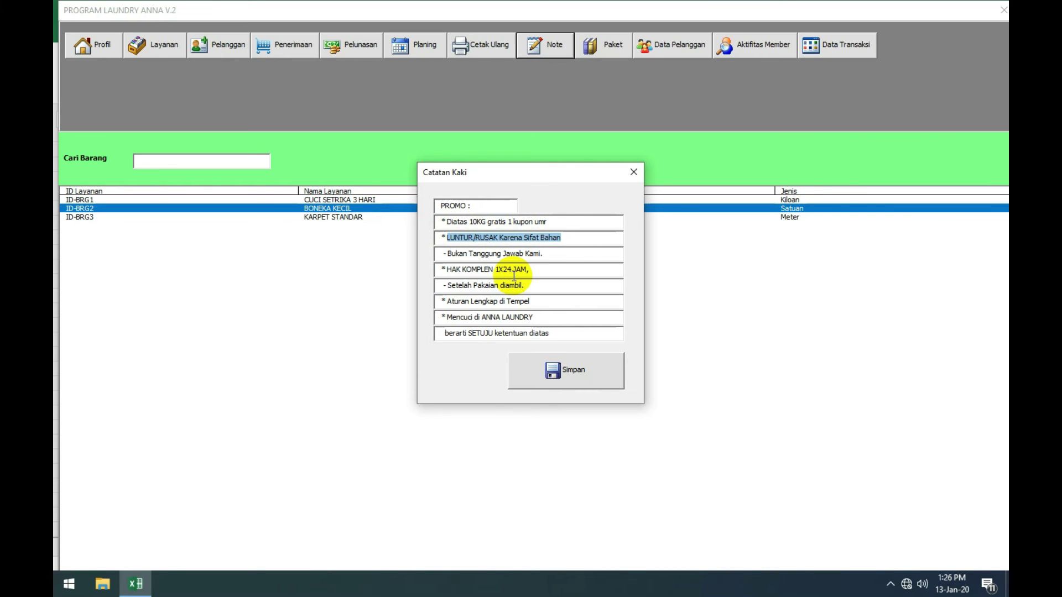
left_click(573, 236)
left_click_drag(573, 236, 445, 239)
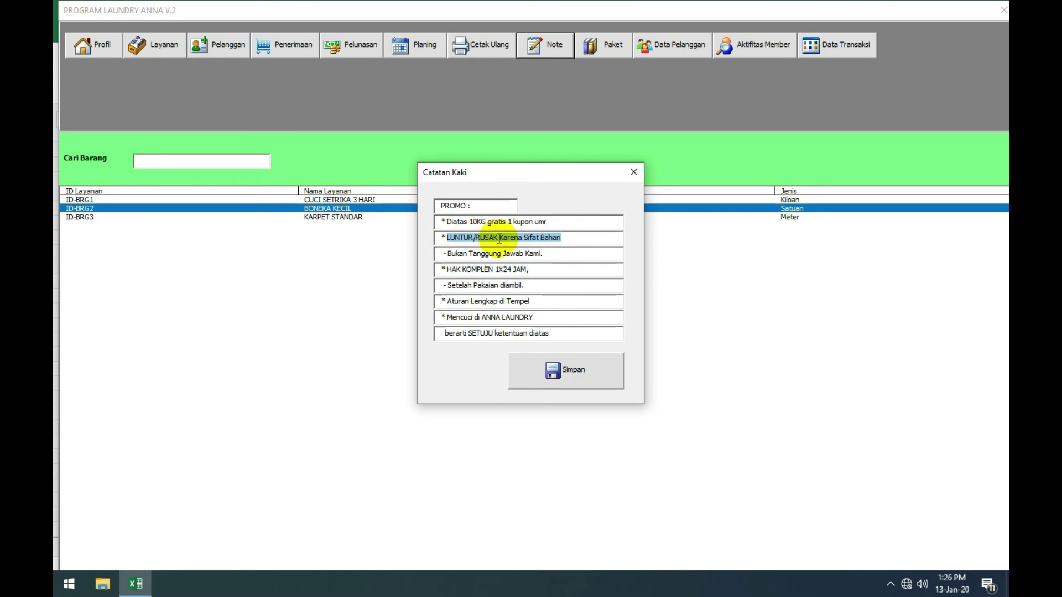
left_click(564, 374)
left_click(567, 339)
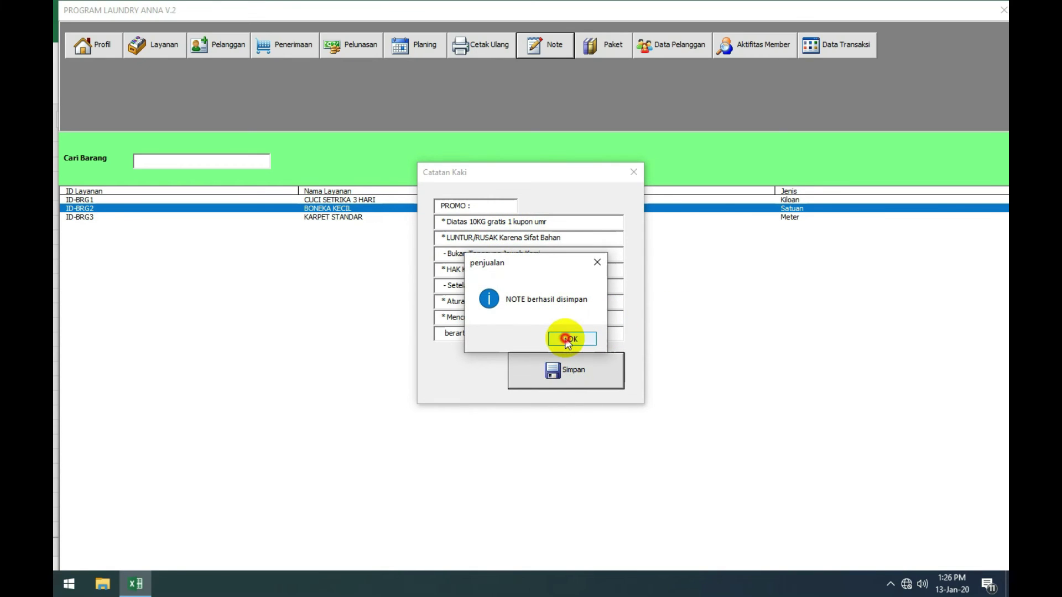
left_click(565, 337)
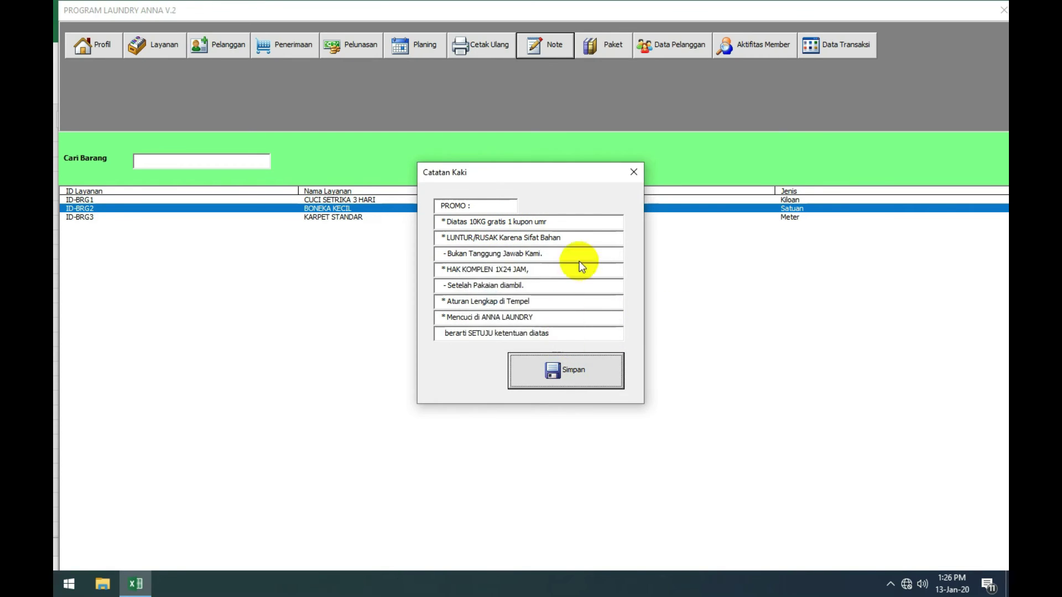
Step: Close the footer form and check the savings package list and the second customer's record
left_click(633, 174)
left_click(611, 54)
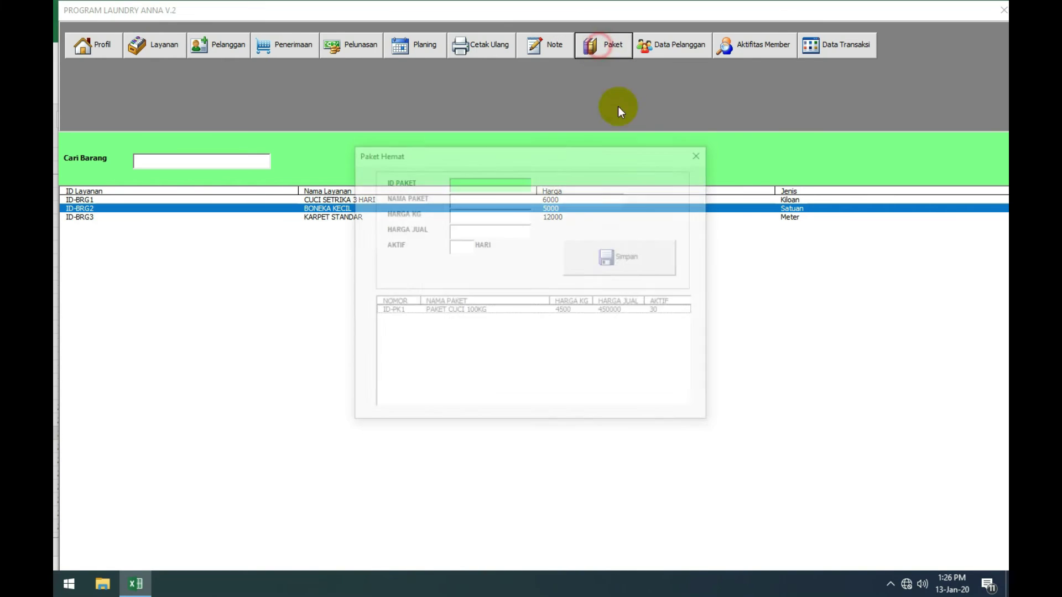
left_click(701, 152)
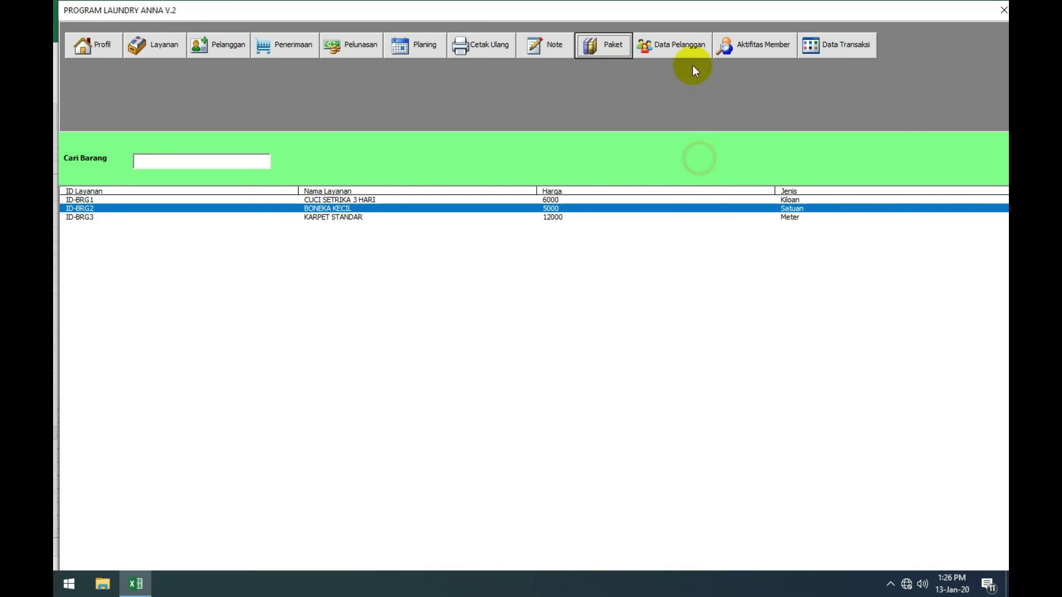
left_click(689, 50)
left_click(599, 145)
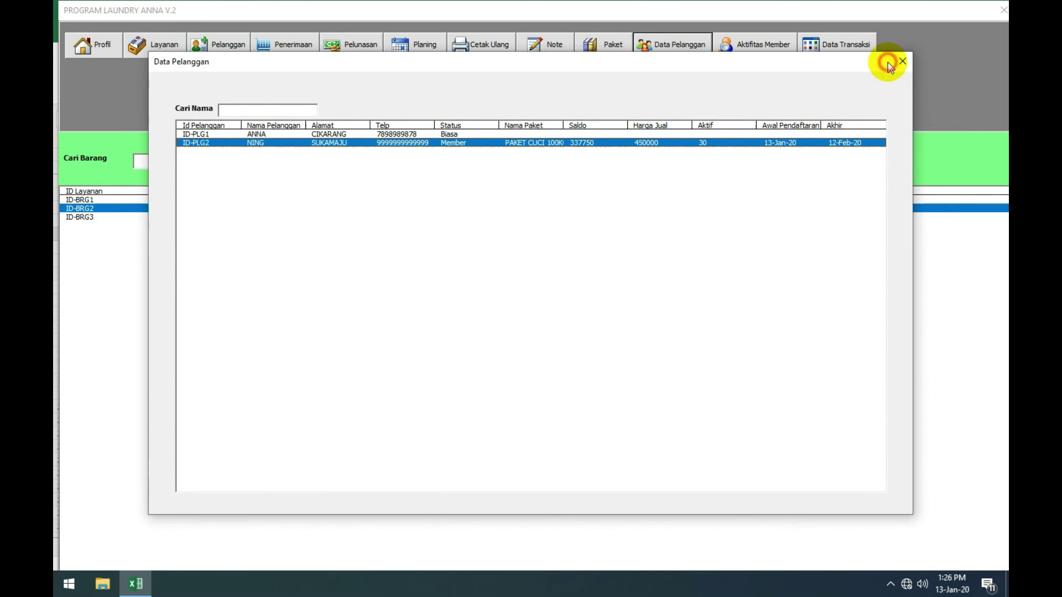
left_click(901, 61)
Step: Review the second customer's member activity, then return to the customer list on that customer
left_click(752, 44)
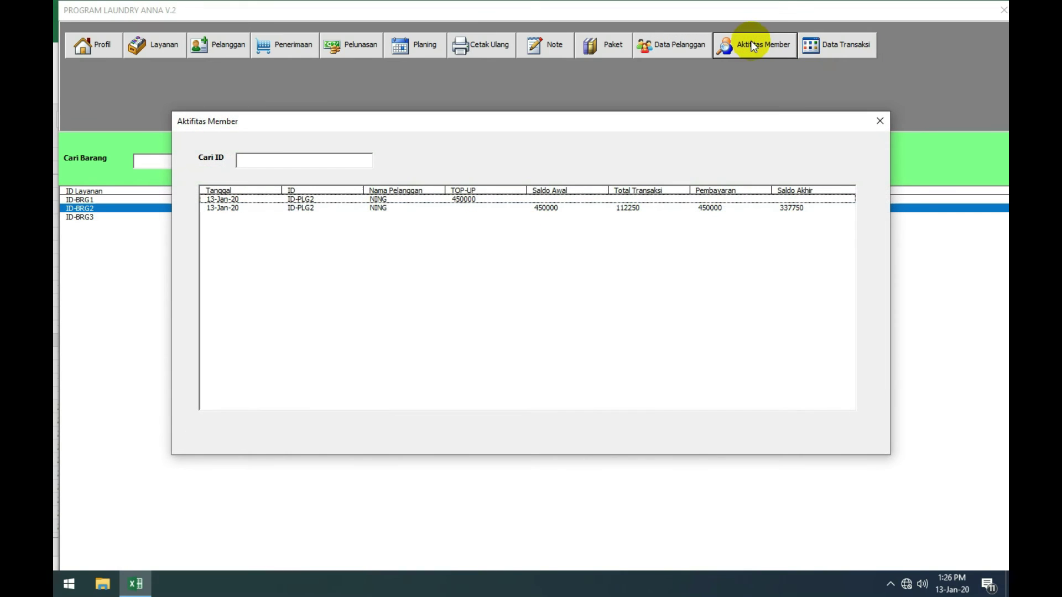
left_click(703, 208)
left_click(879, 119)
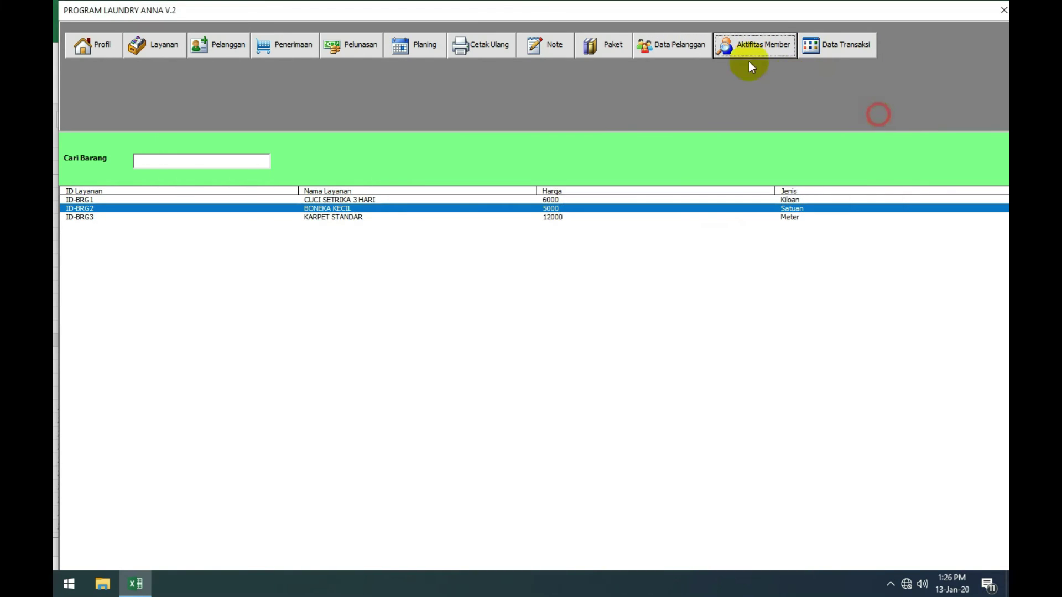
left_click(671, 45)
left_click(553, 145)
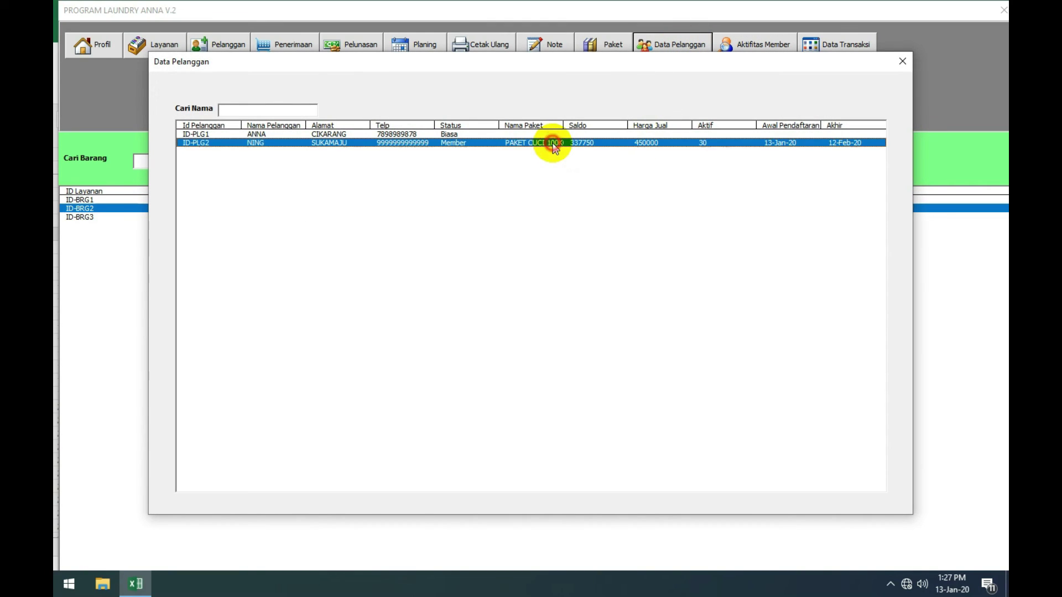
Step: Change the first customer's status to Member with the PAKET CUCI 100KG package and save
left_click(516, 134)
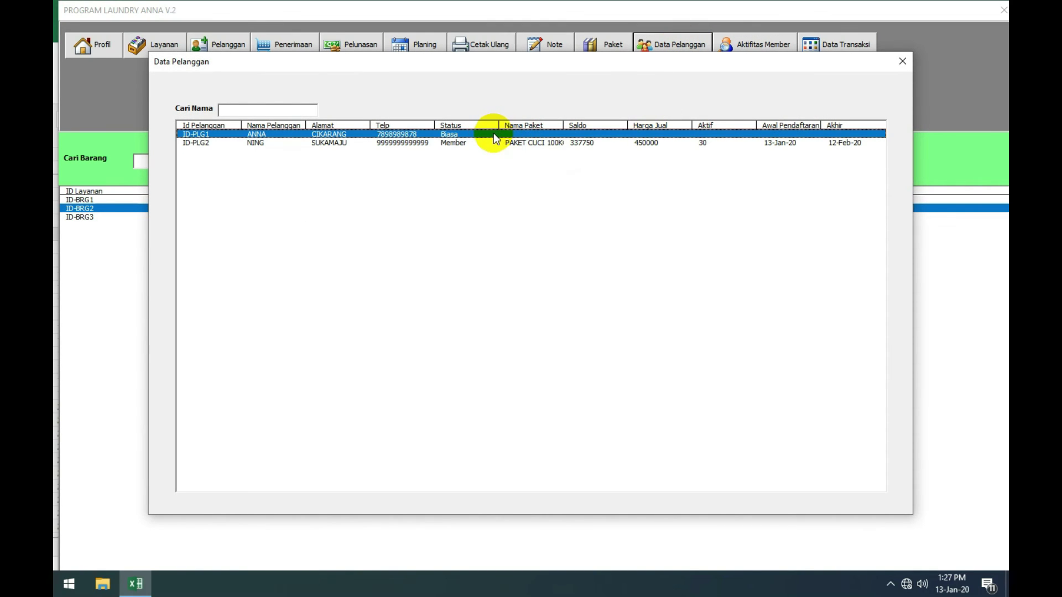
left_click(428, 135)
double_click(428, 135)
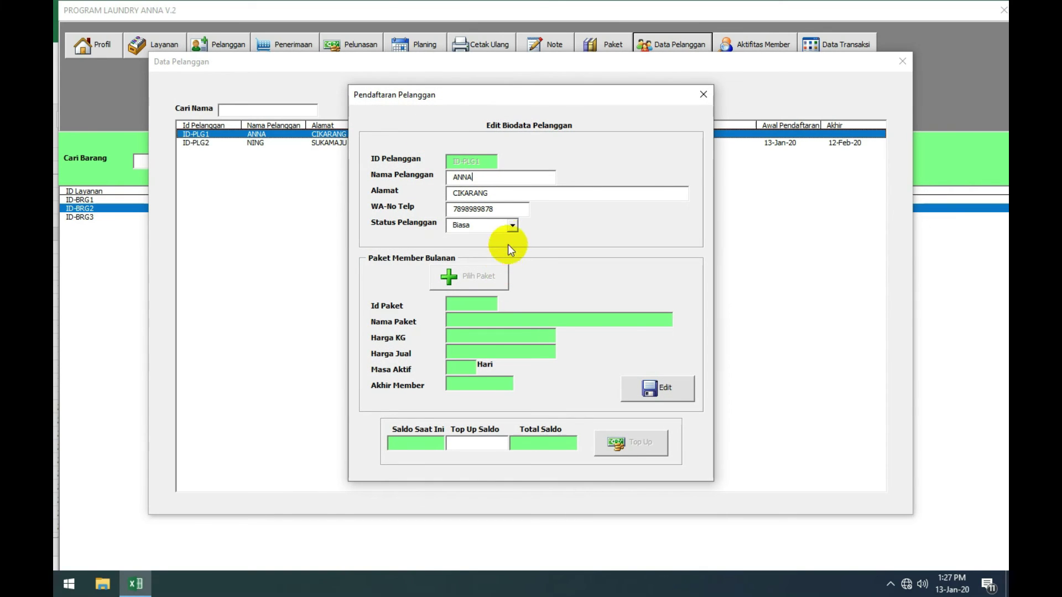
left_click(512, 225)
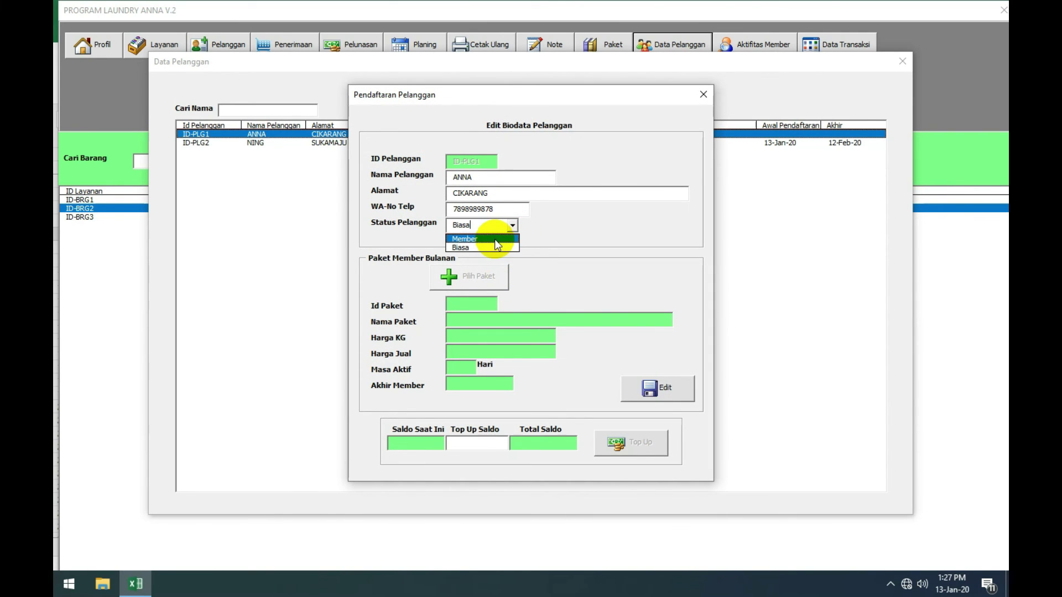
left_click(494, 238)
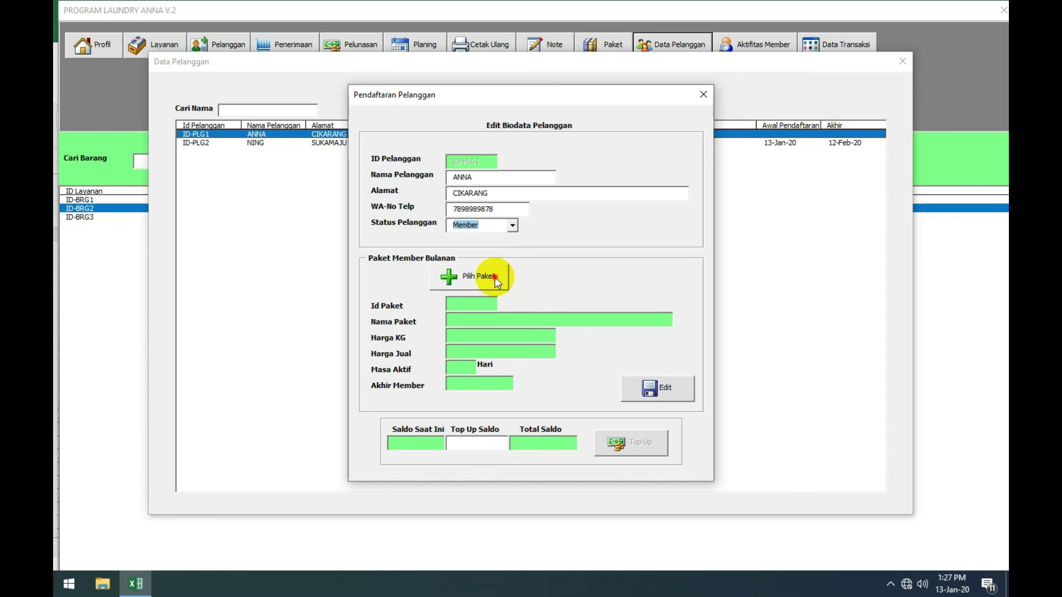
left_click(495, 277)
left_click(502, 251)
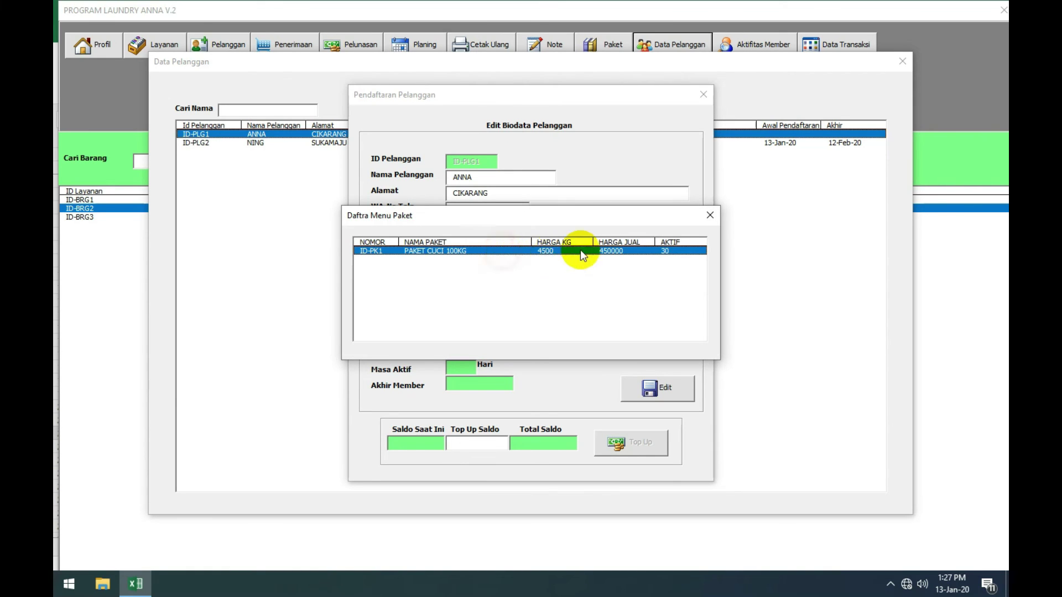
double_click(550, 253)
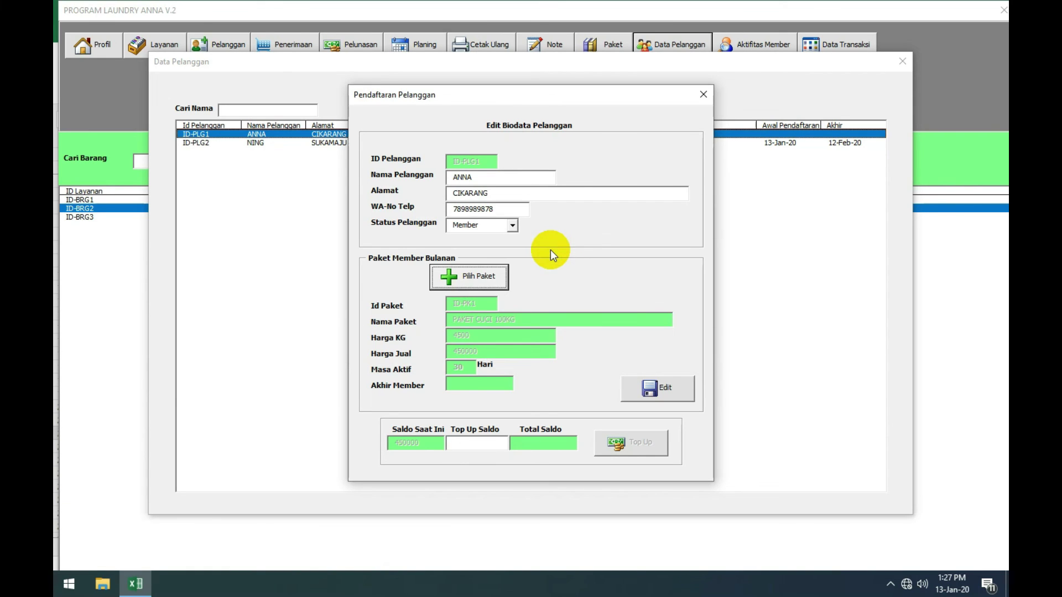
left_click(656, 385)
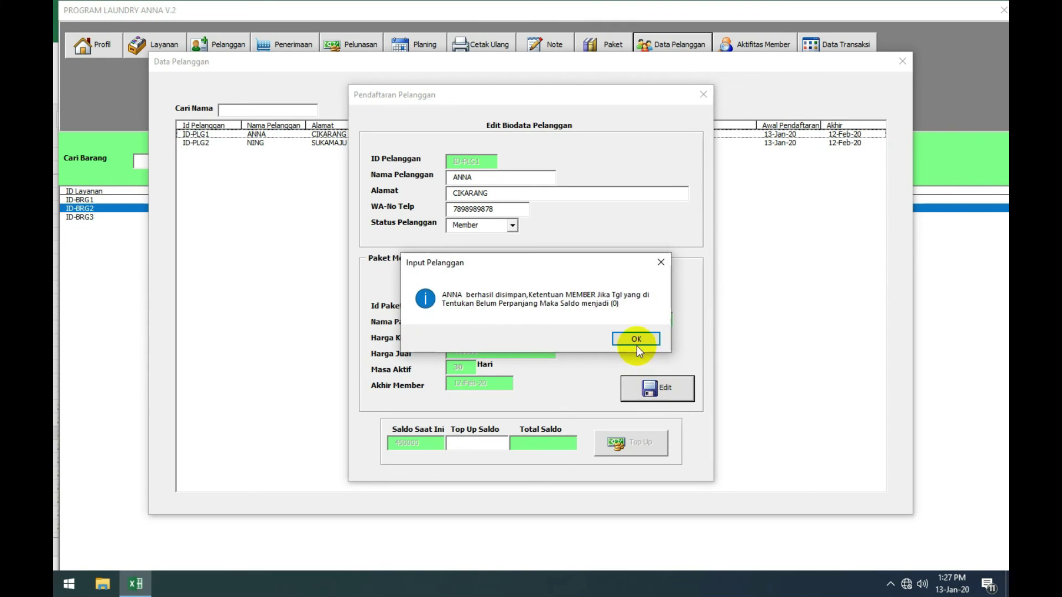
left_click(636, 338)
left_click(717, 135)
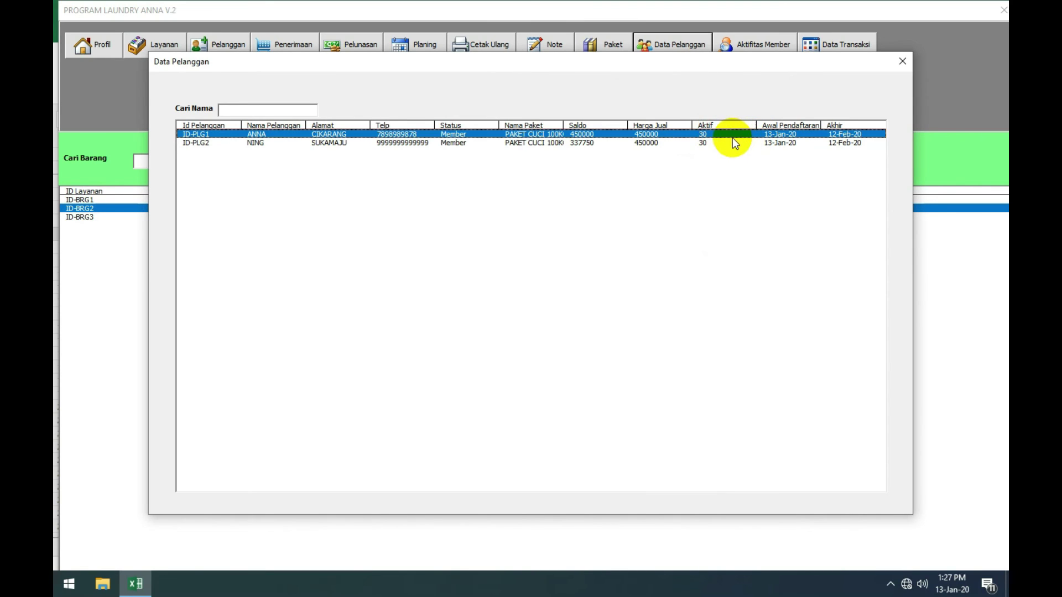
Step: Compare both customers' balances in the customer list, then close it
left_click(469, 143)
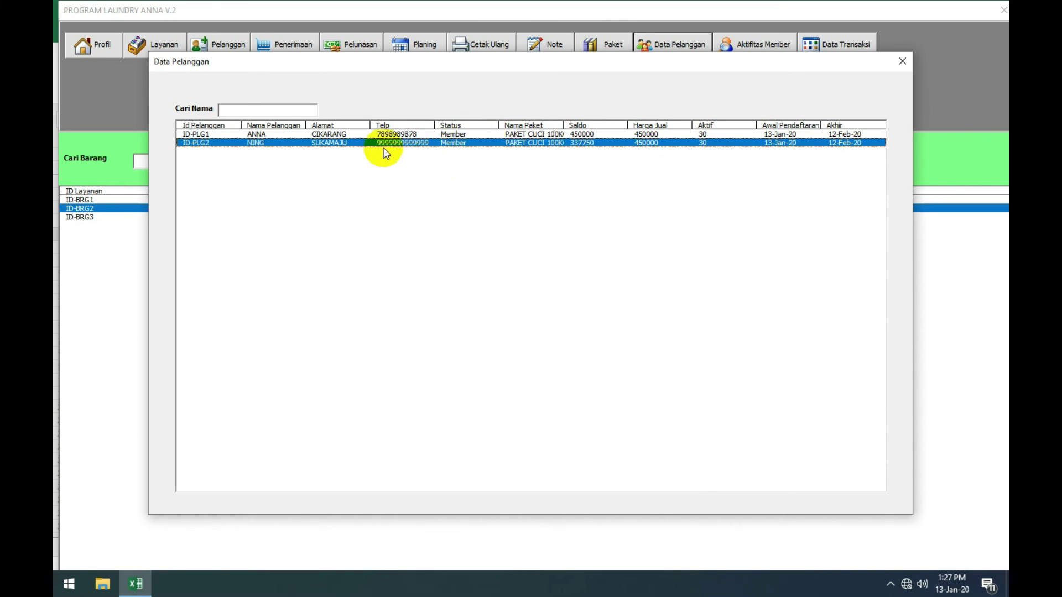
left_click(412, 142)
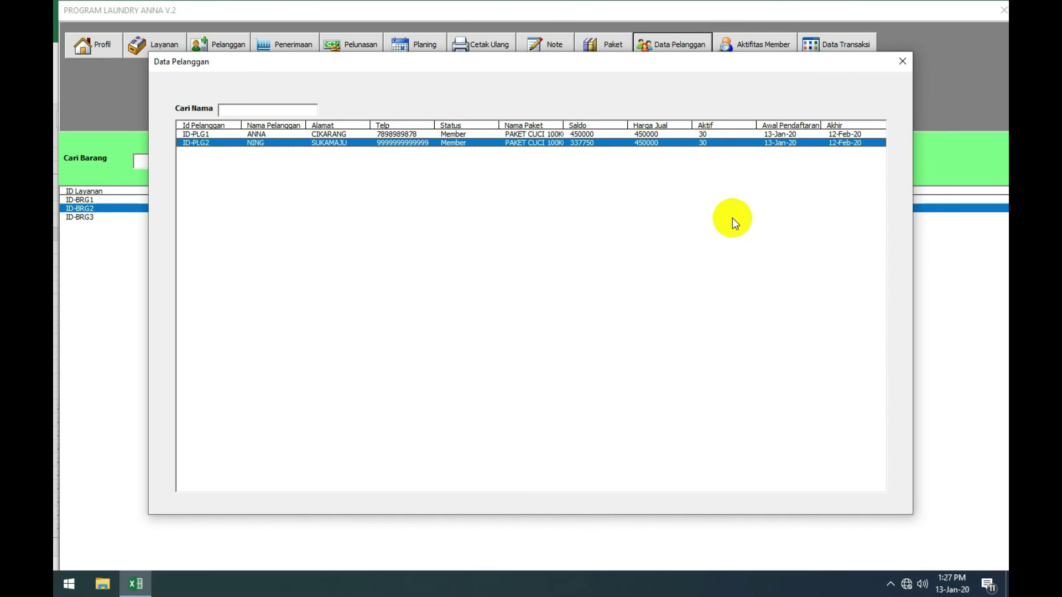
left_click(511, 135)
left_click(701, 142)
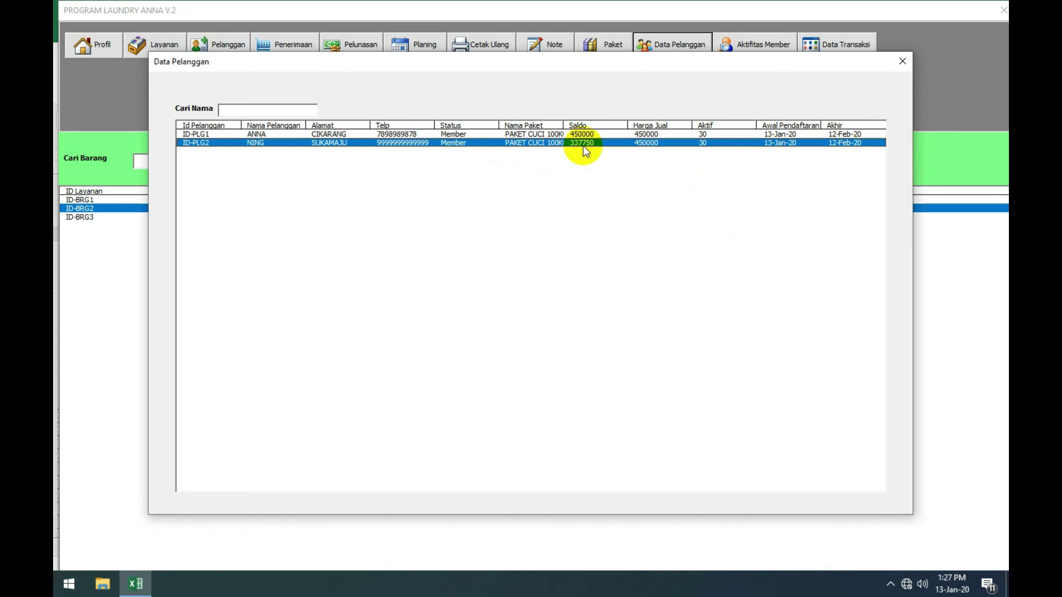
left_click(892, 64)
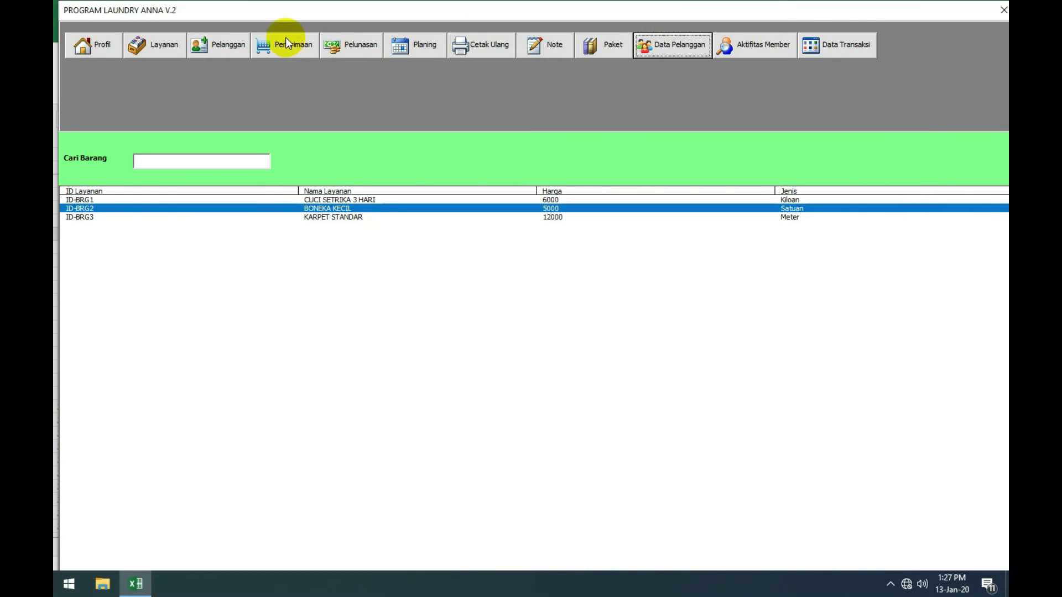
left_click(285, 42)
Step: Start an order for the second customer with the cashier name and 3 turnaround days
left_click(350, 113)
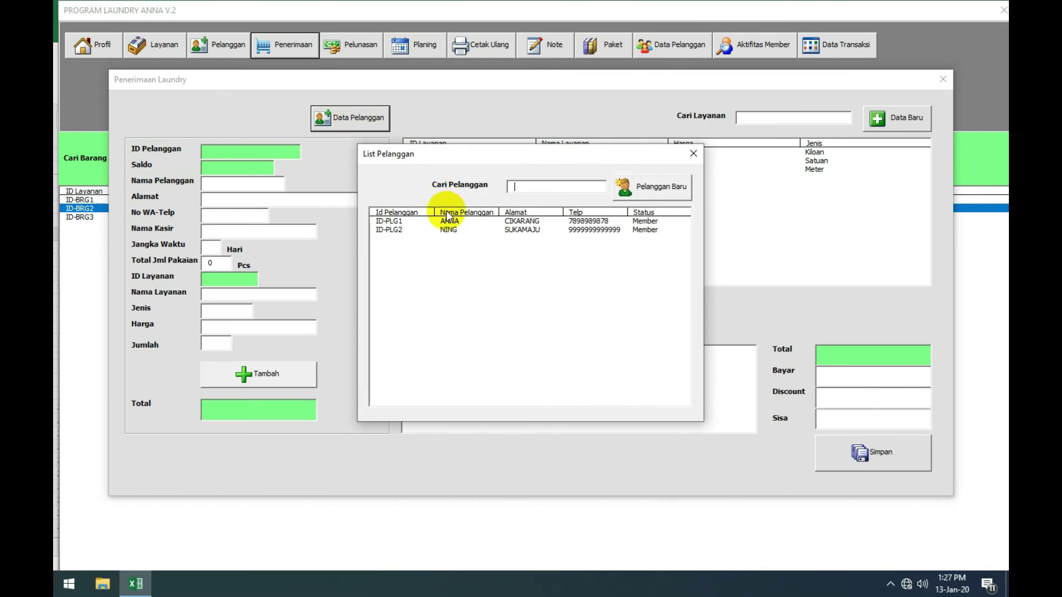
double_click(450, 229)
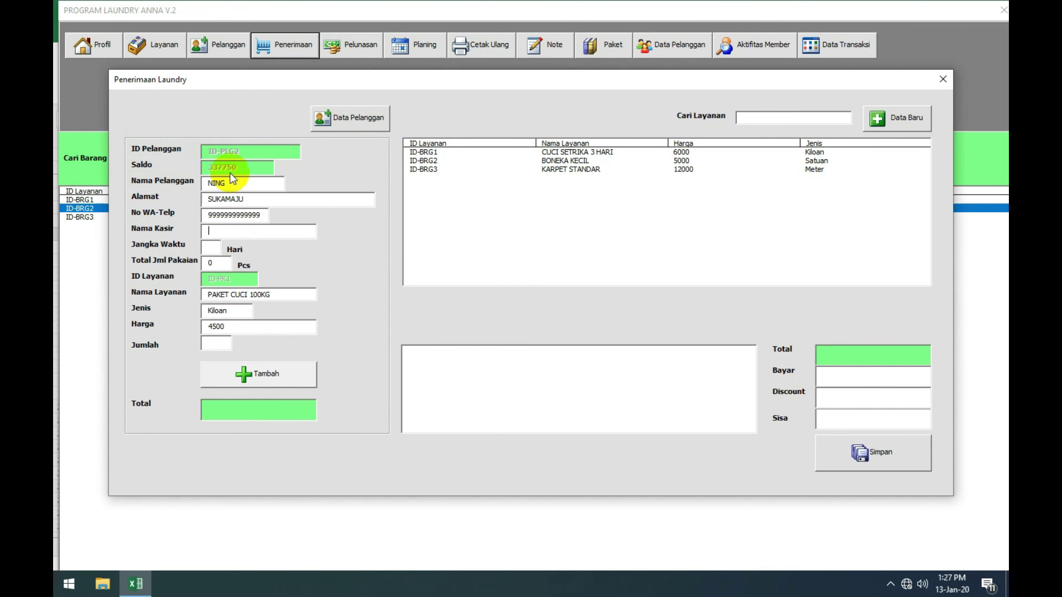
left_click(233, 231)
type("ROHIM")
key("Tab")
type("3")
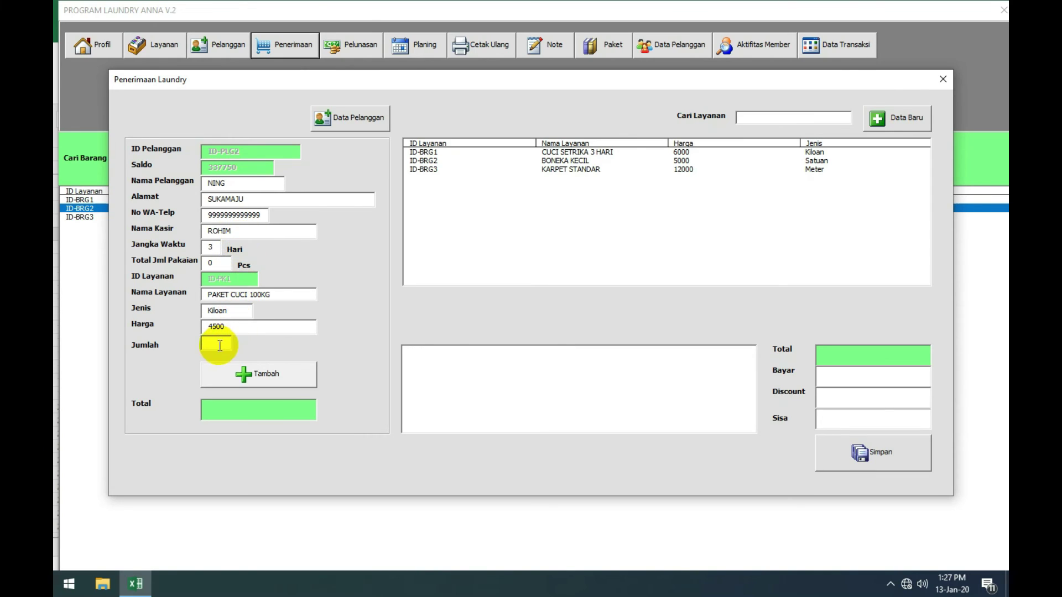
Step: Add order lines: 50 of the wash package, 5 BONEKA KECIL and 4 KARPET STANDAR
left_click(219, 345)
type("2")
key("BackSpace")
type("50")
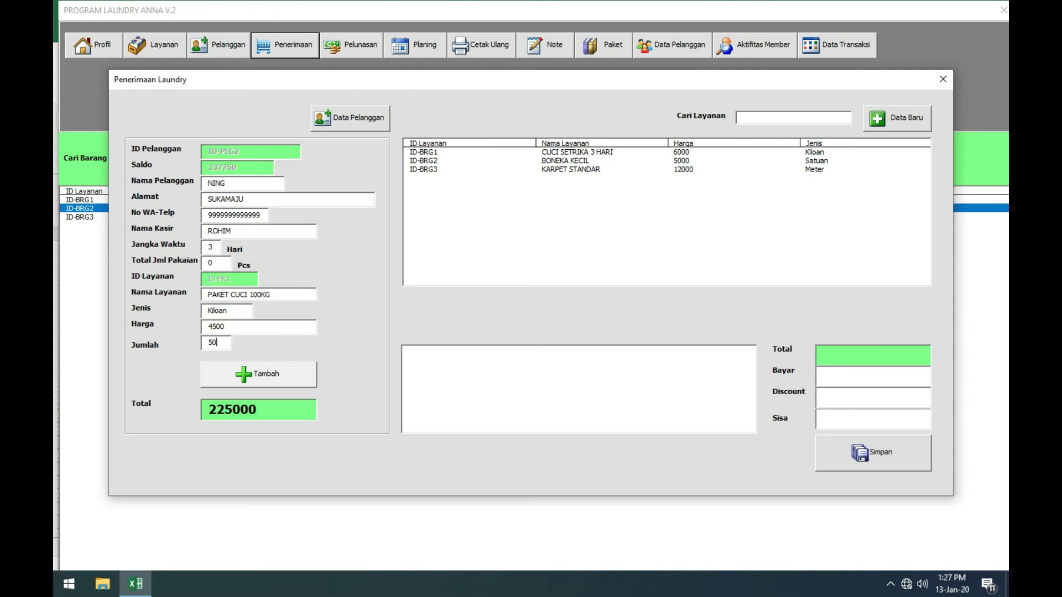
left_click(256, 375)
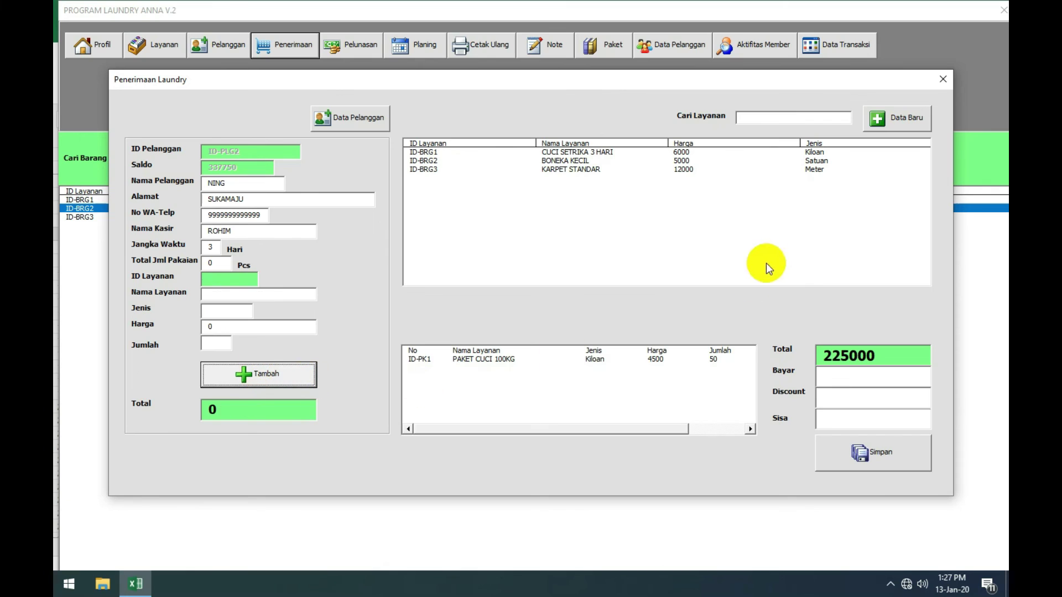
left_click(681, 161)
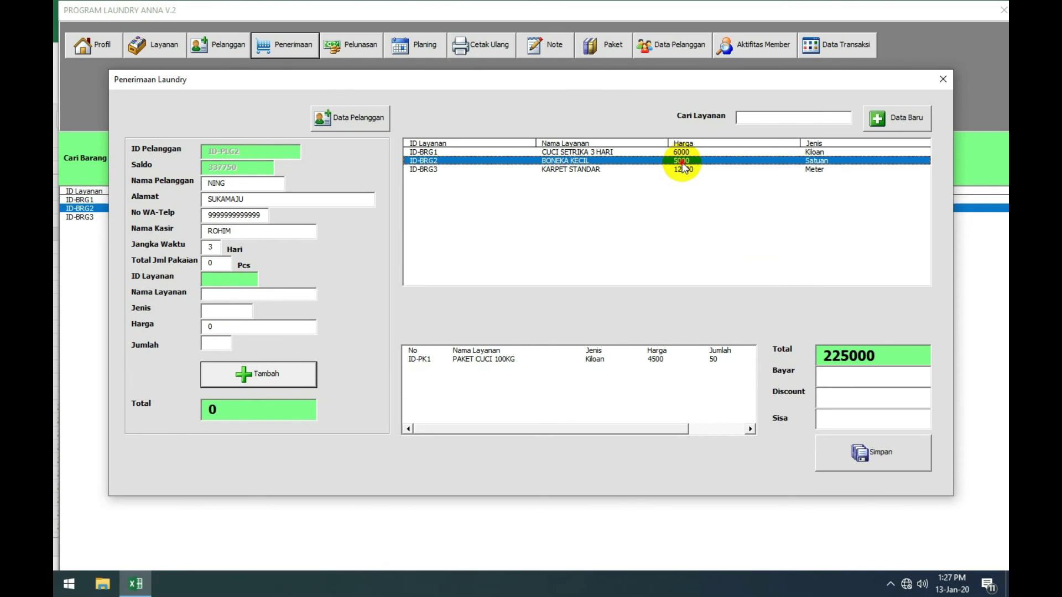
left_click(220, 343)
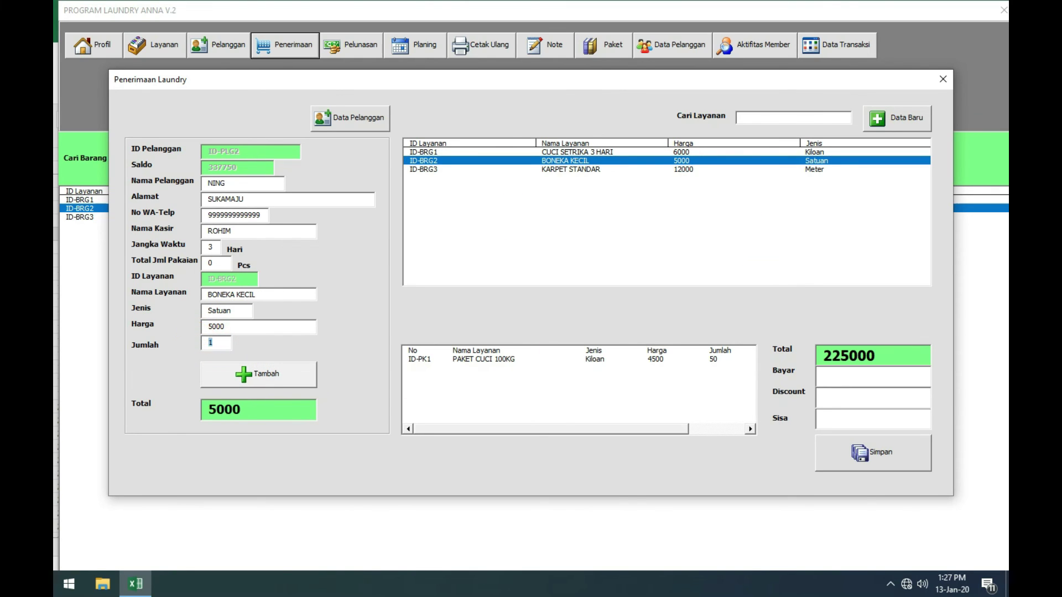
type("5")
left_click(254, 385)
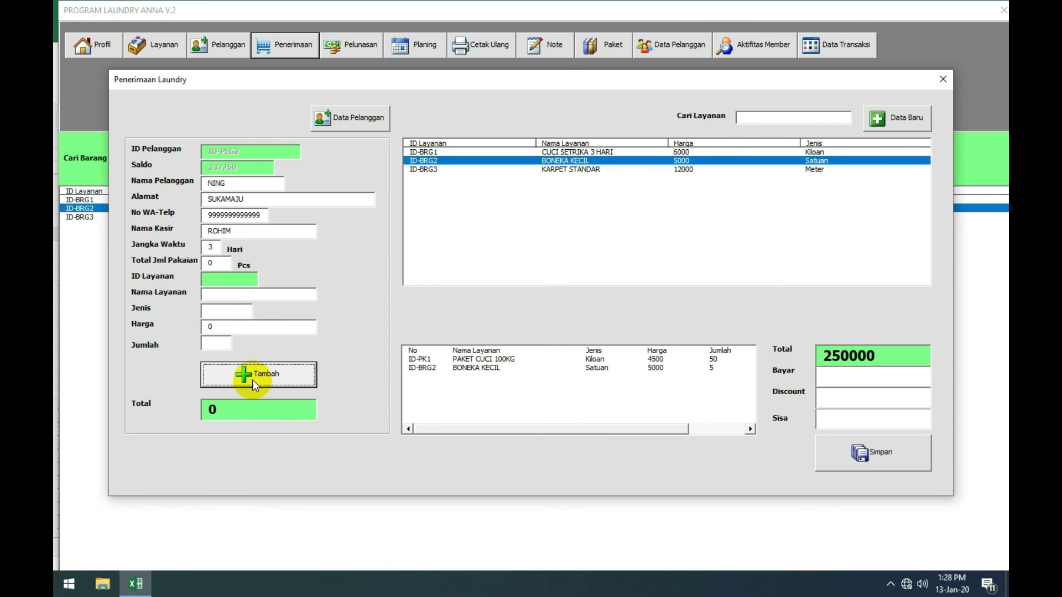
left_click(539, 169)
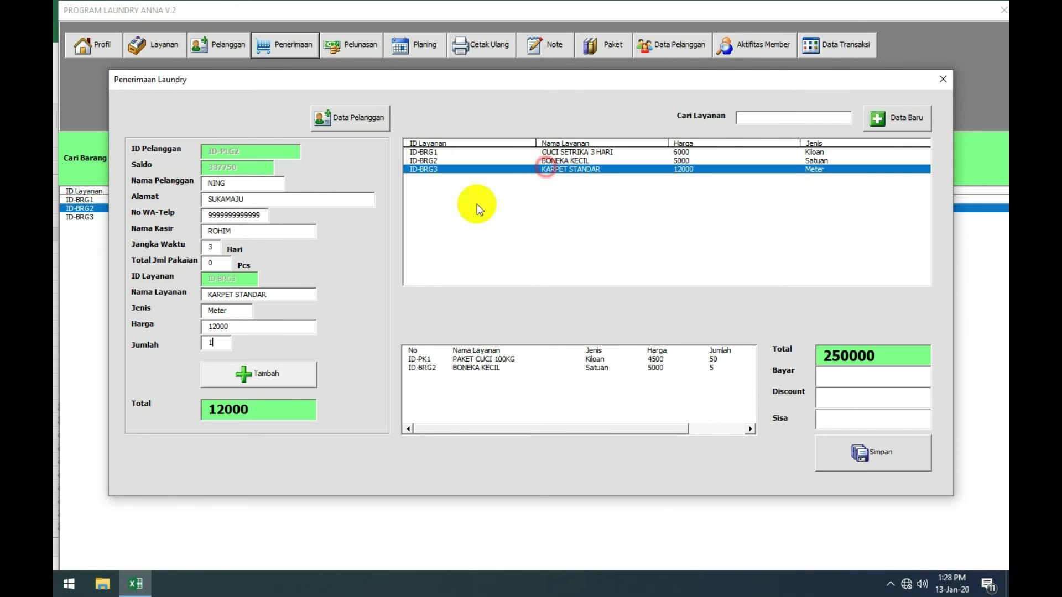
left_click(209, 342)
type("4")
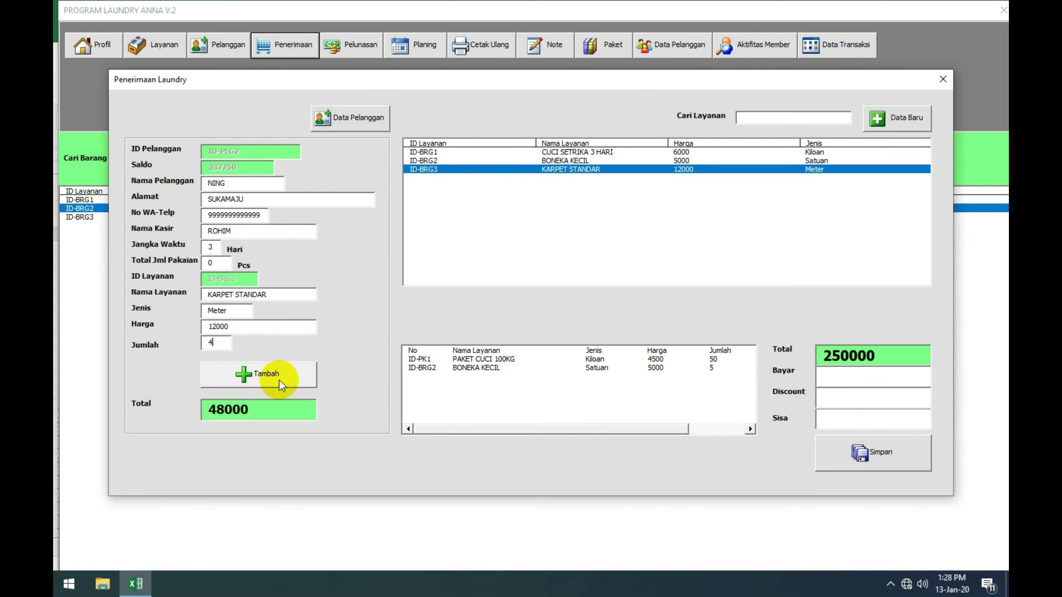
left_click(279, 382)
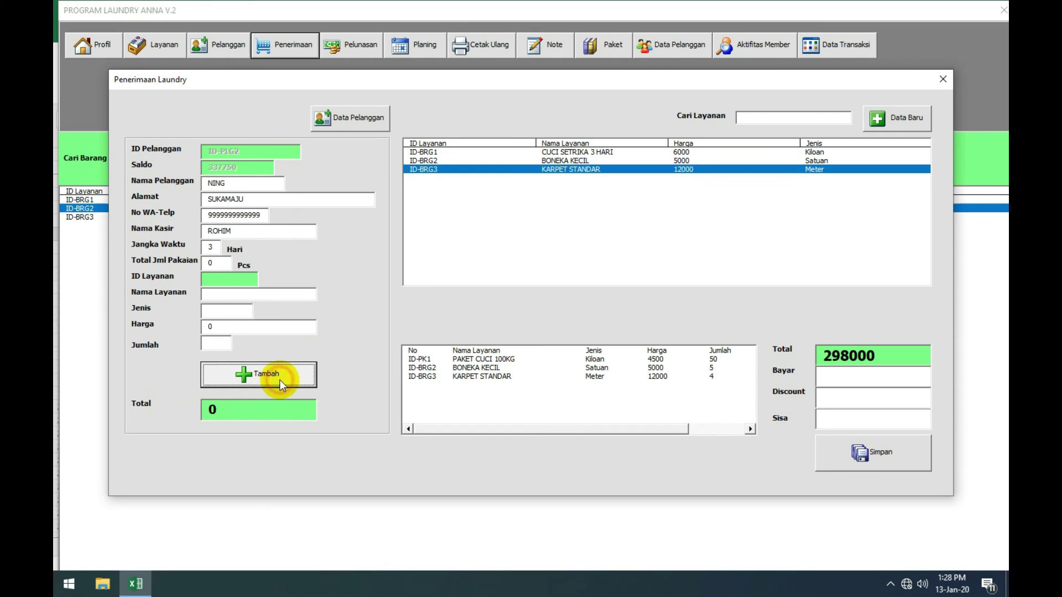
Step: Save the 298000 order from the balance and preview the printed receipt
left_click(880, 448)
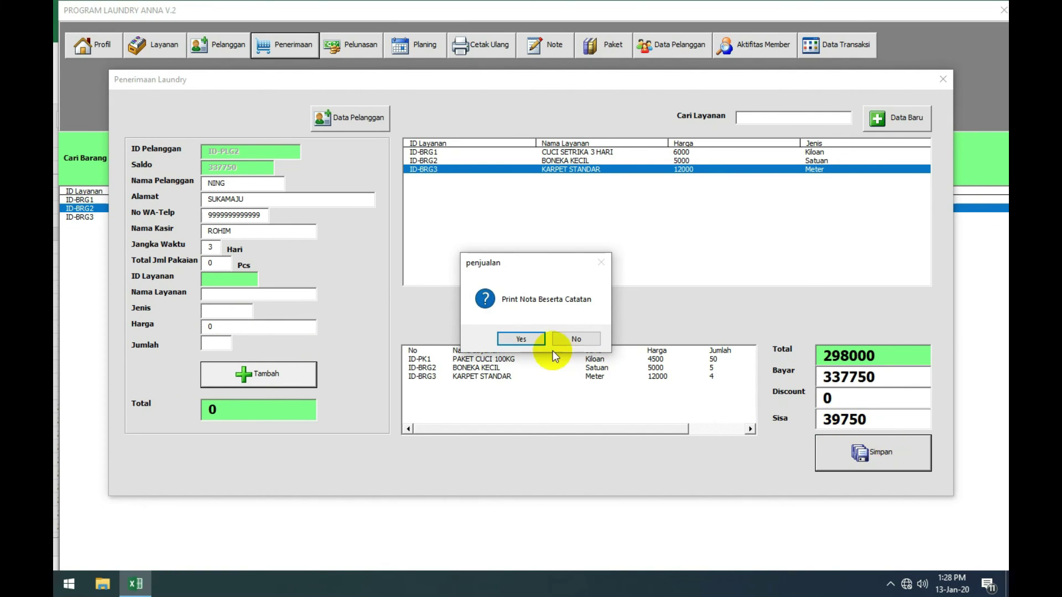
left_click(535, 338)
left_click(239, 59)
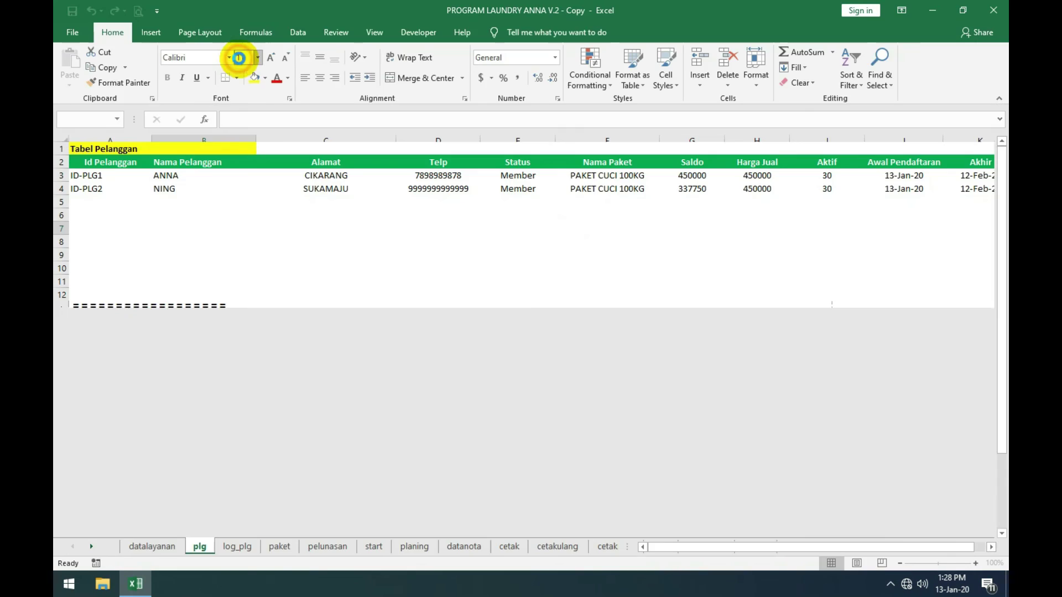
Step: Check the latest member activity entry, then view the second customer's 39750 balance
left_click(728, 54)
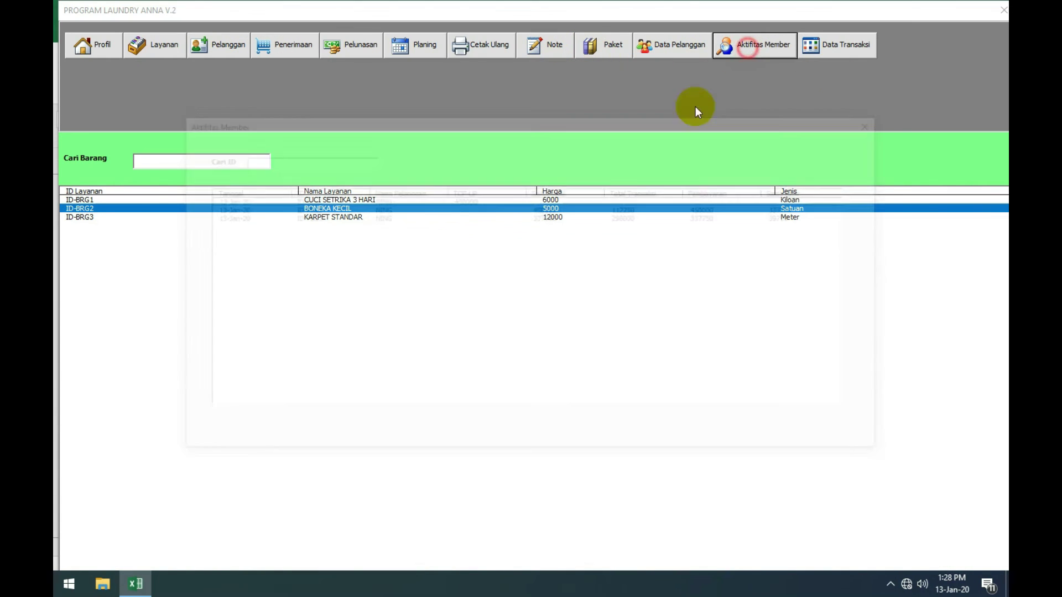
left_click(613, 217)
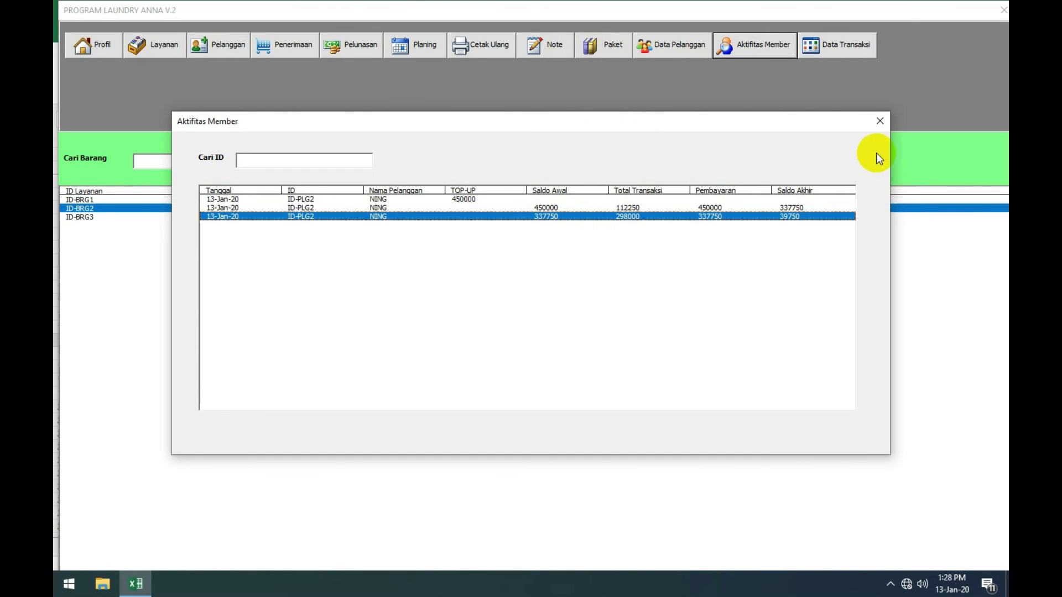
left_click(879, 121)
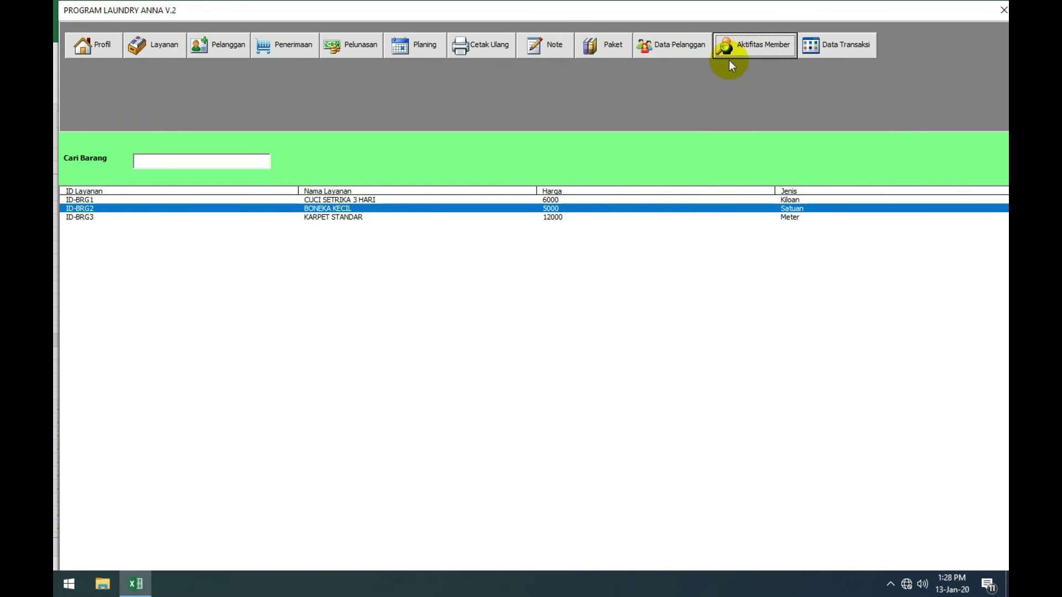
left_click(672, 44)
left_click(505, 143)
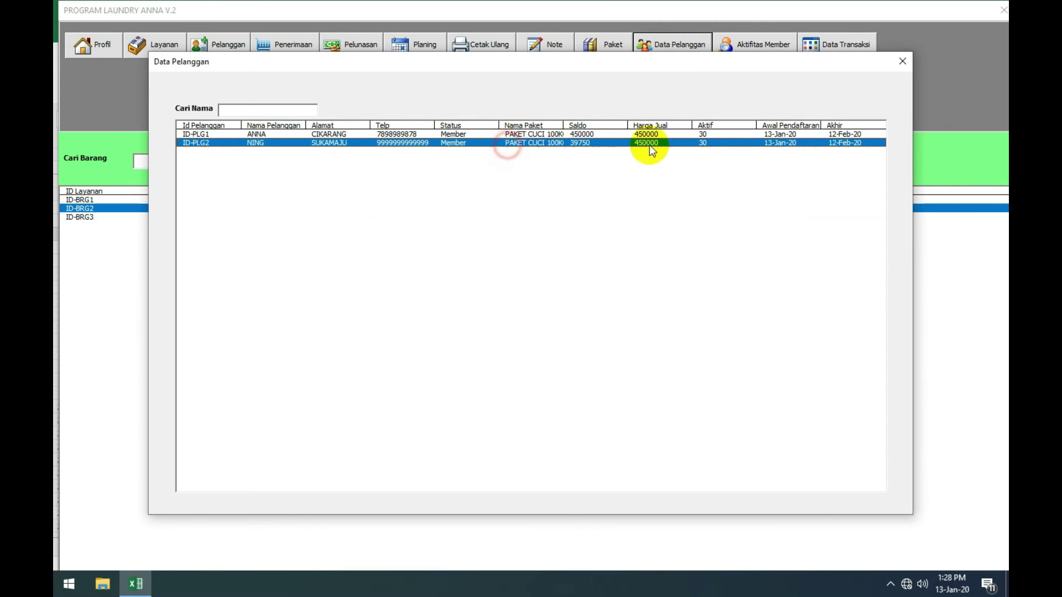
Step: Set the second customer's active period to 60 days and top up 500000, reaching 539750
double_click(545, 145)
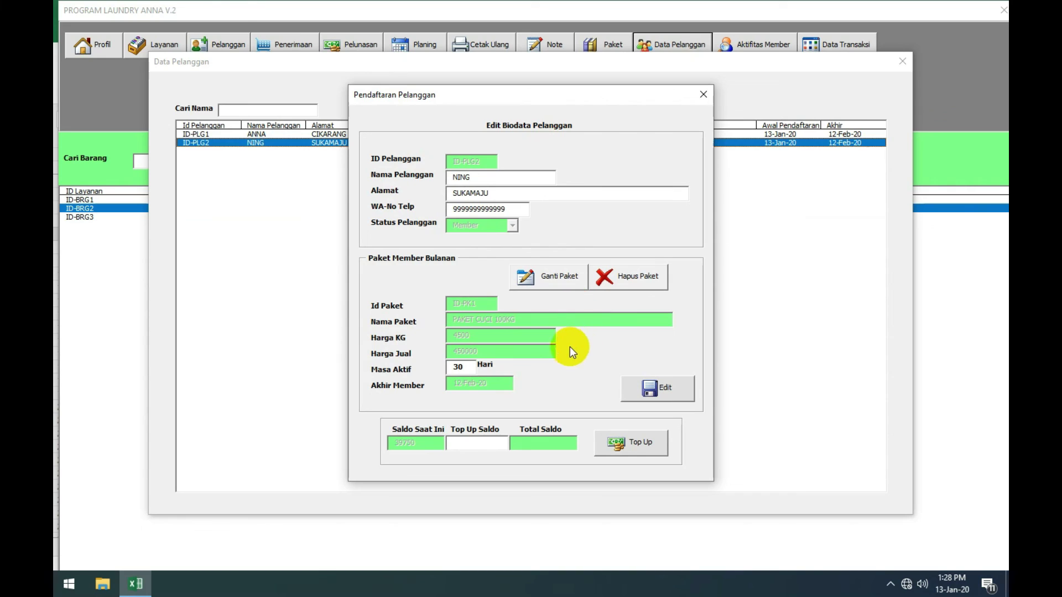
left_click_drag(473, 367, 449, 371)
key("BackSpace")
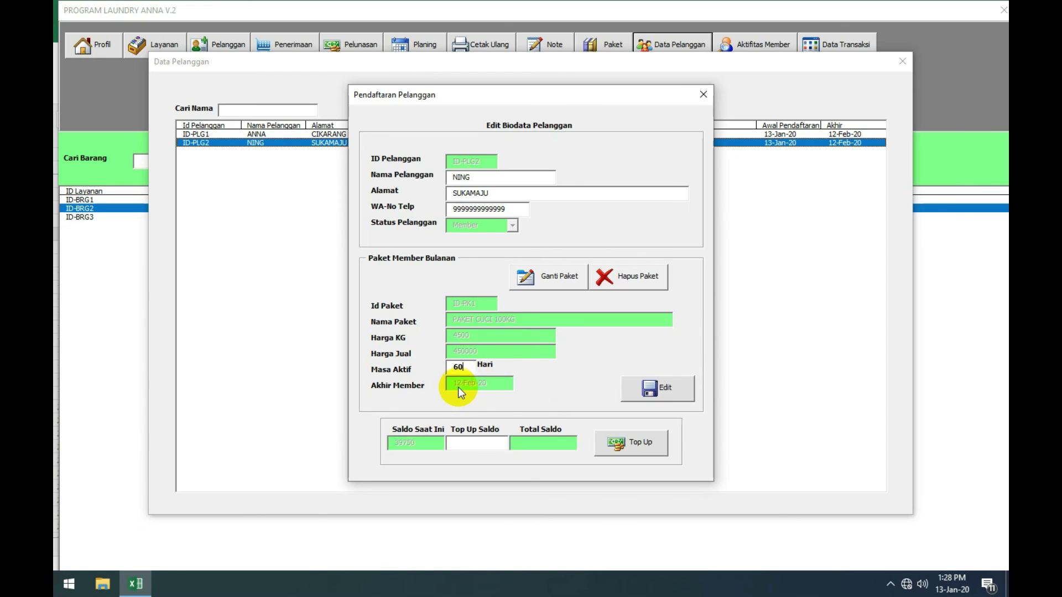
left_click(475, 445)
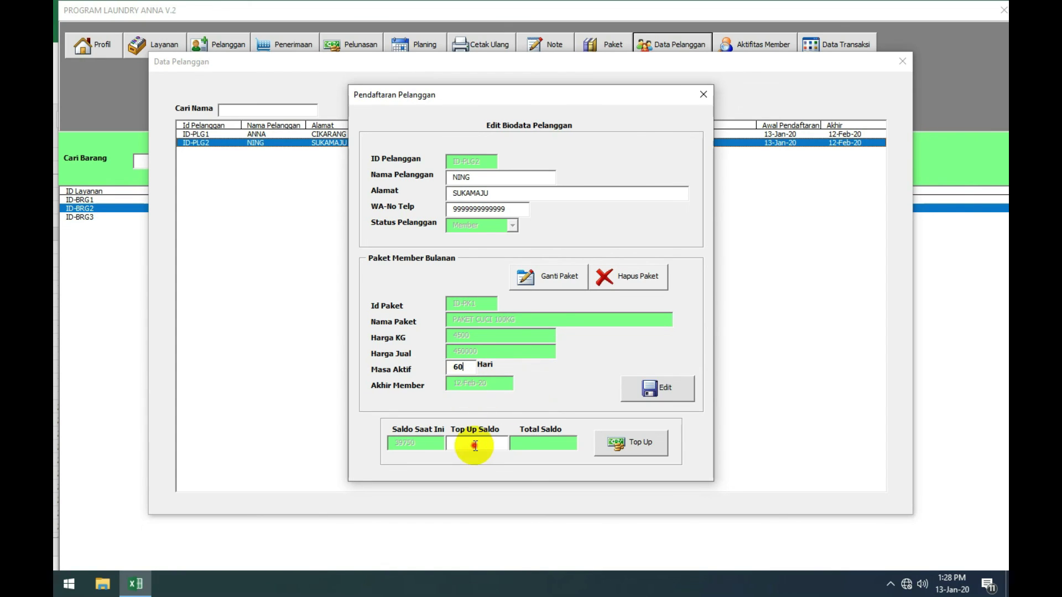
type("500000")
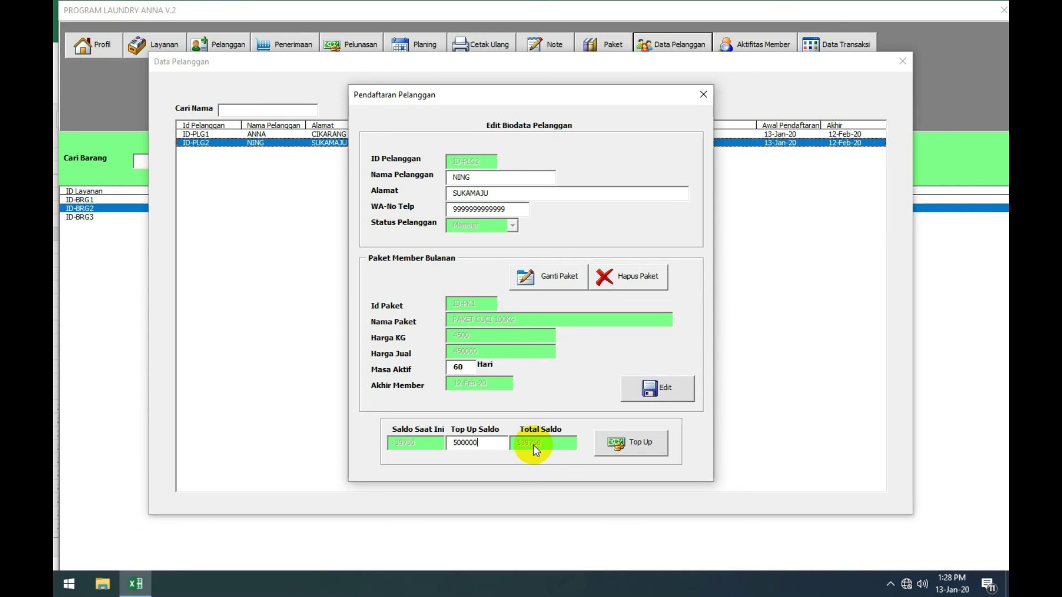
left_click(614, 446)
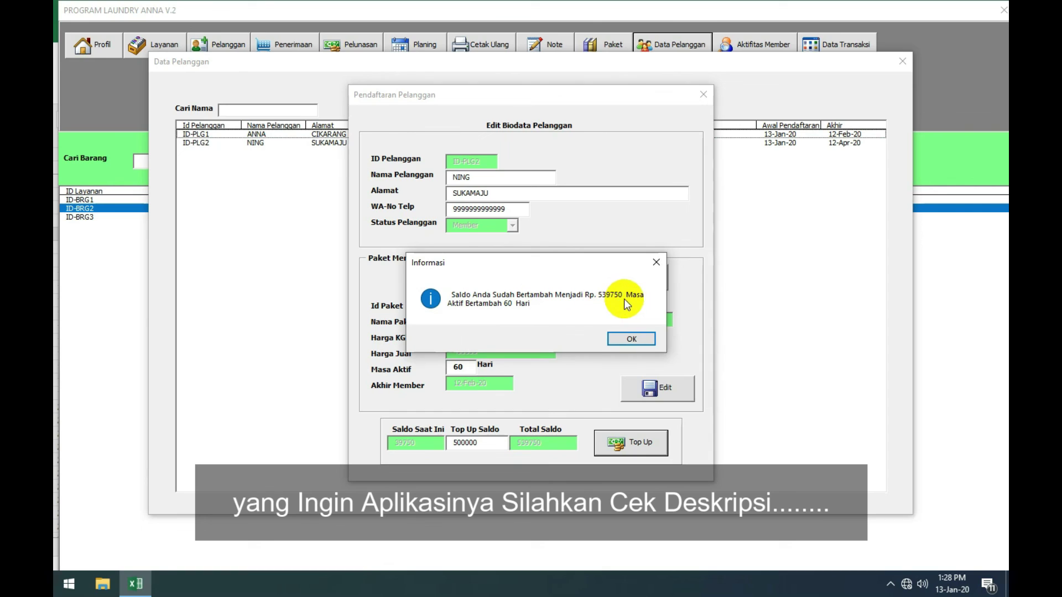
left_click(622, 336)
left_click(650, 145)
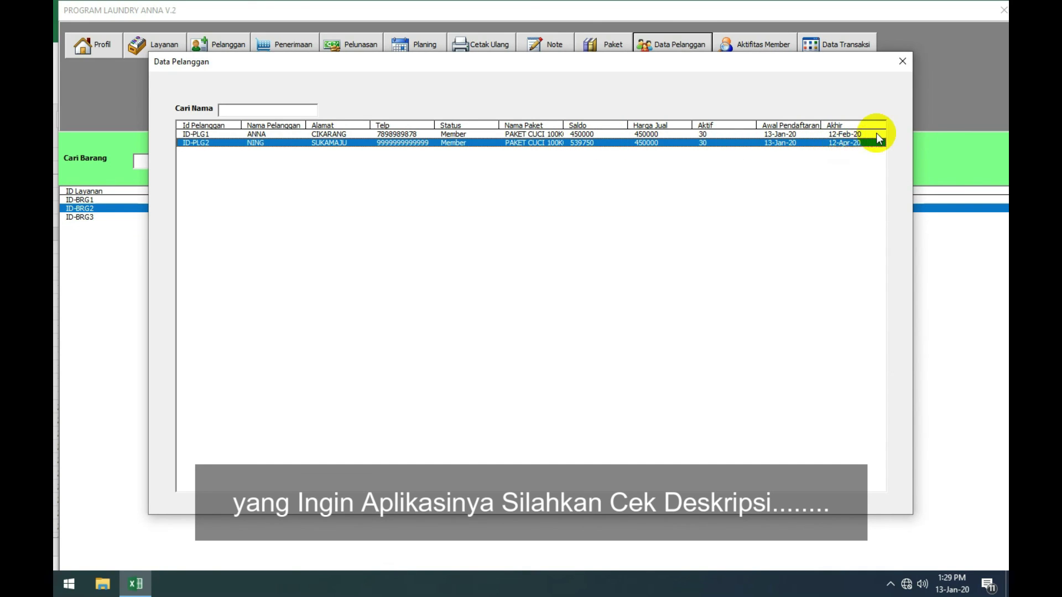
left_click(903, 57)
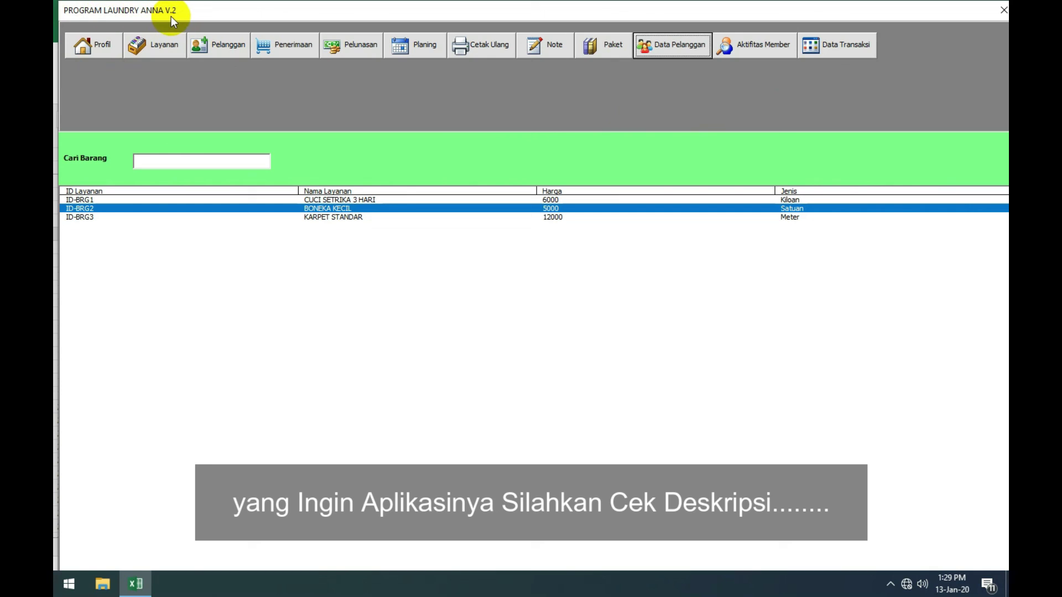
Step: Browse through the laundry service entries in the program's service list
left_click(539, 200)
left_click(533, 218)
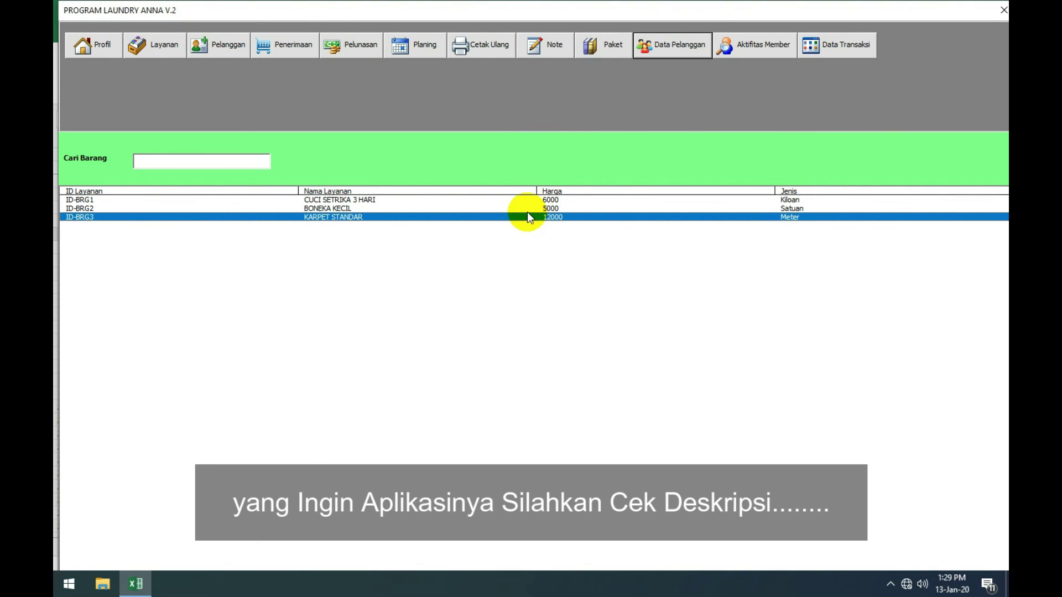
left_click(526, 209)
left_click(523, 201)
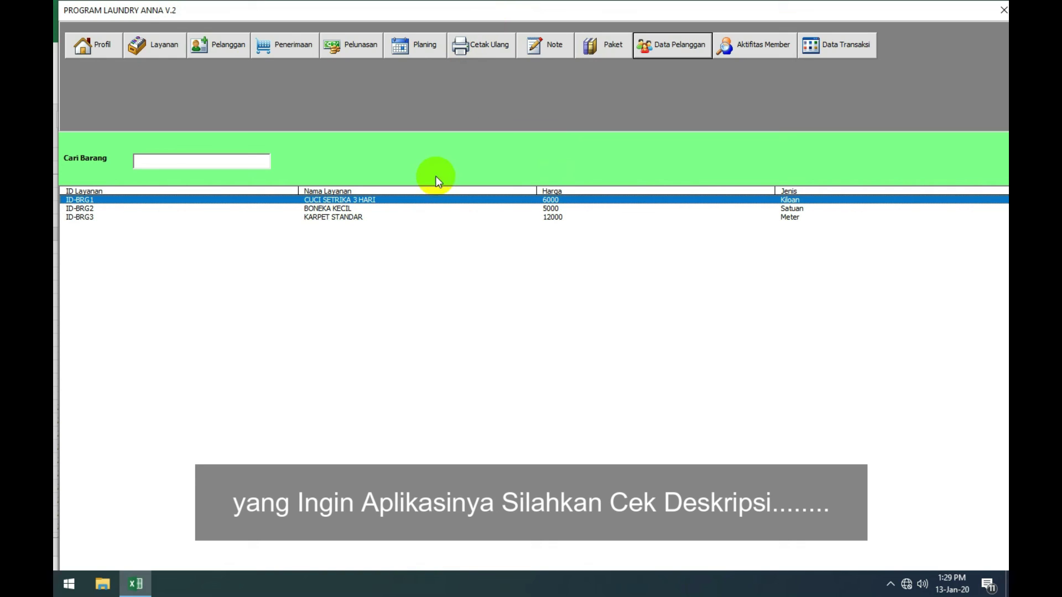
left_click(426, 208)
left_click(426, 217)
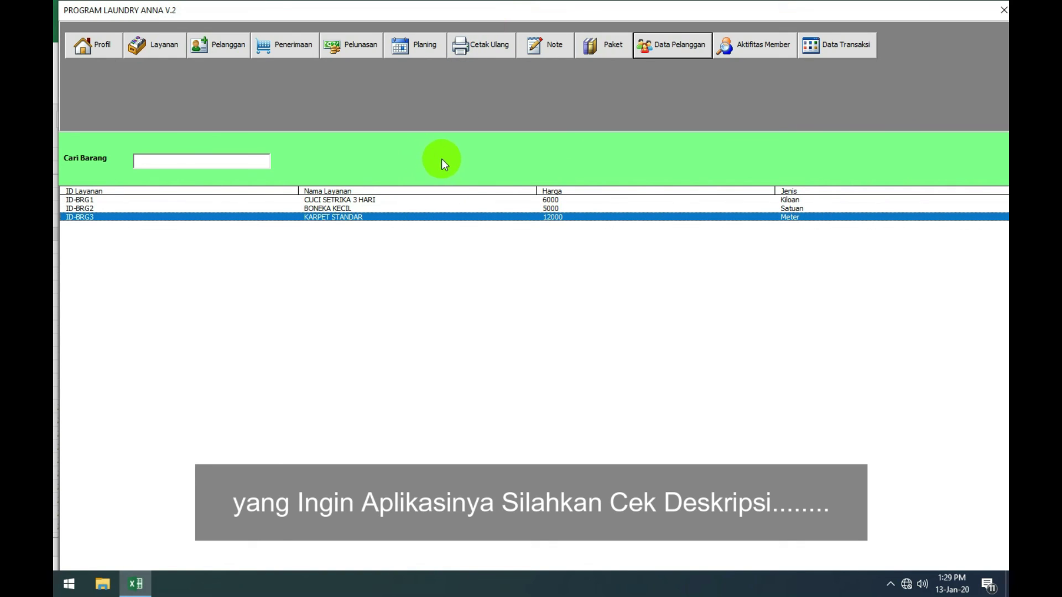
Step: Close the laundry form, review customer rows 3–4 showing the 539750 balance, and exit Excel
left_click(1000, 15)
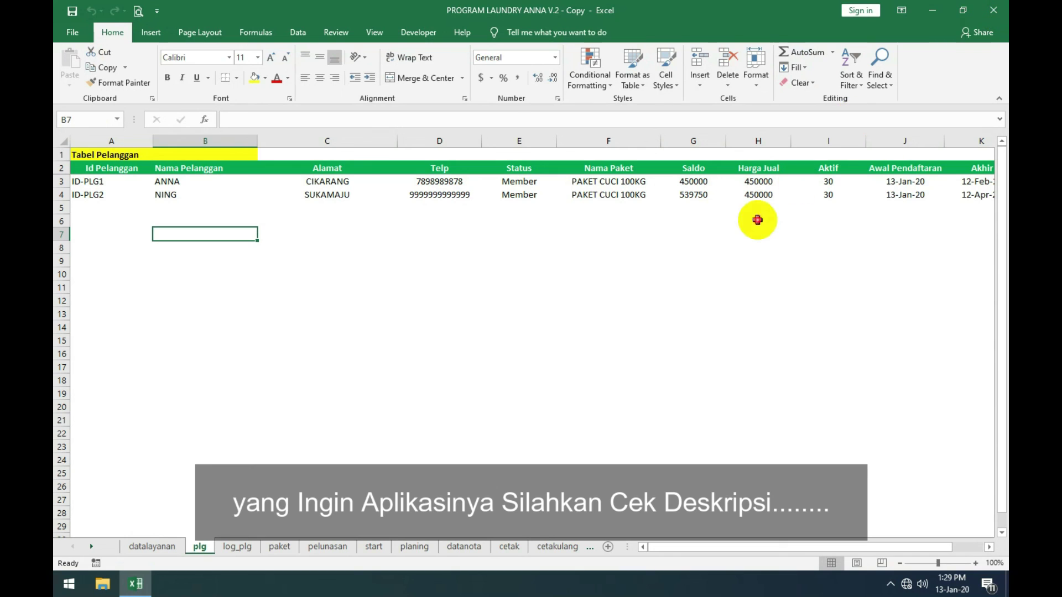
left_click(774, 220)
left_click_drag(62, 181, 61, 194)
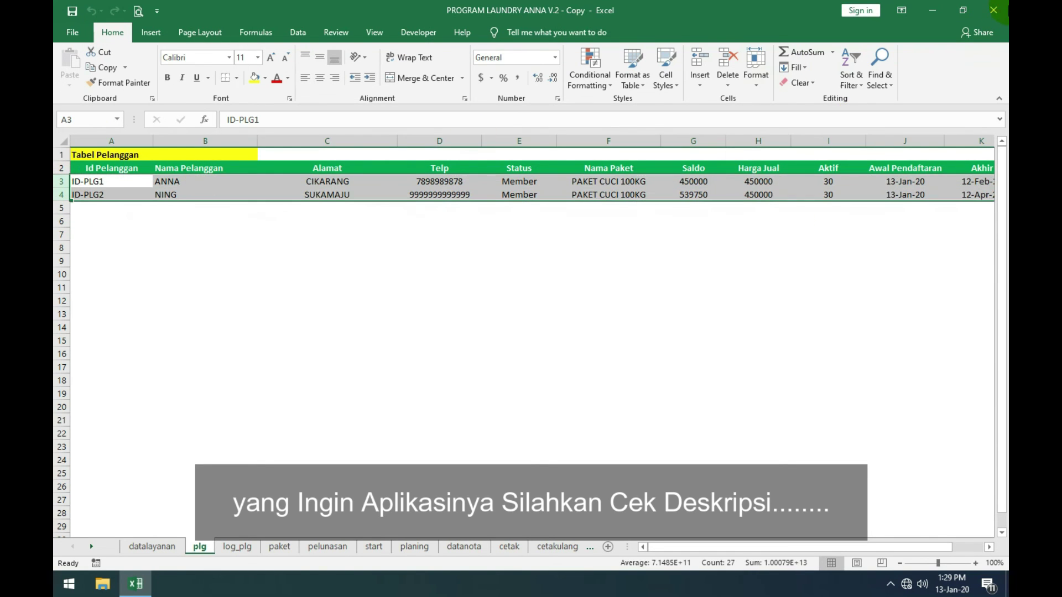
left_click(993, 10)
right_click(422, 140)
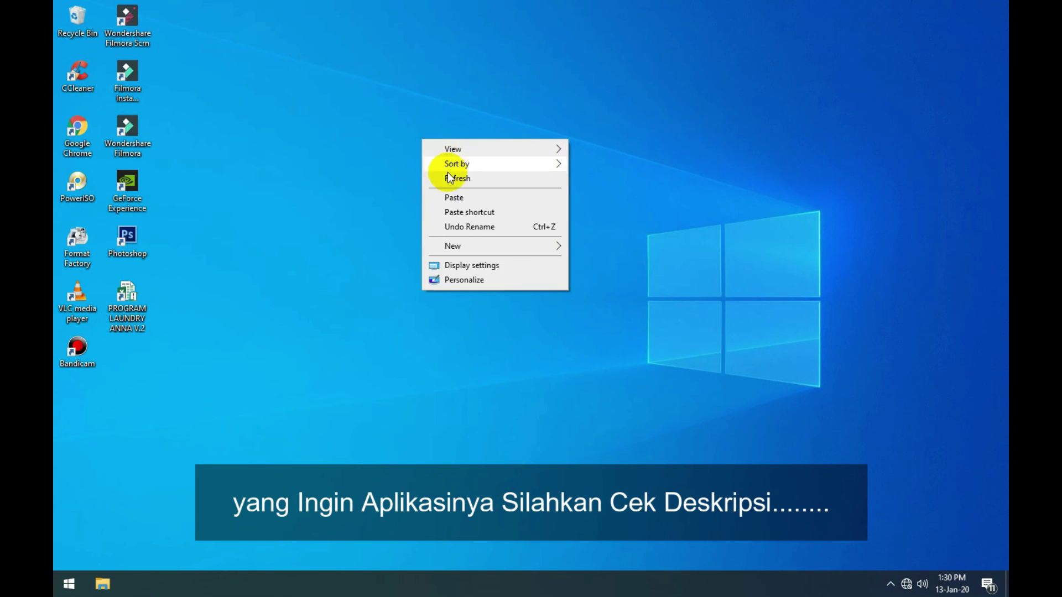
left_click(447, 178)
right_click(413, 123)
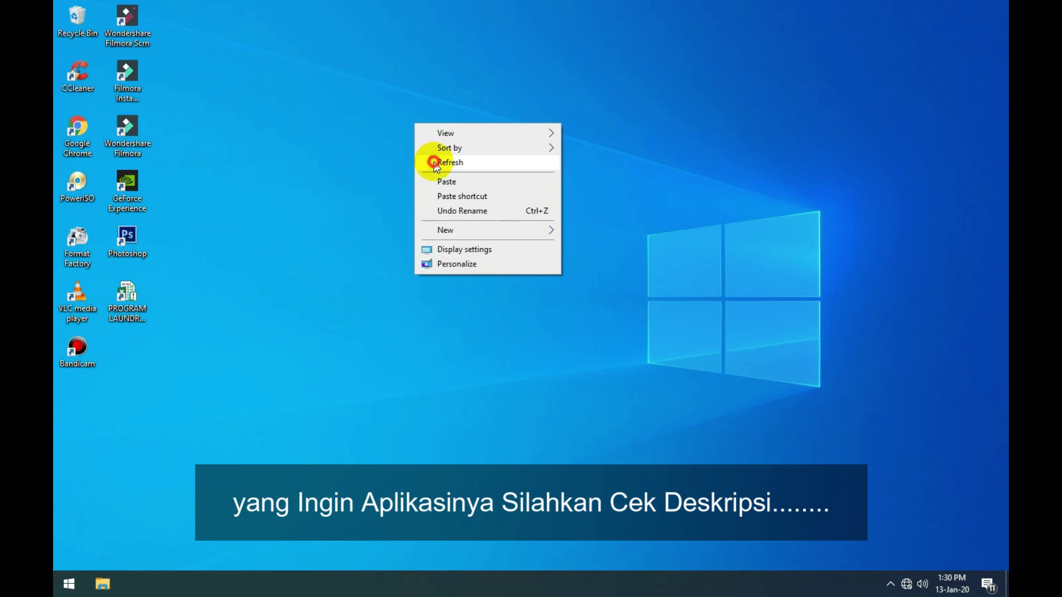
left_click(433, 162)
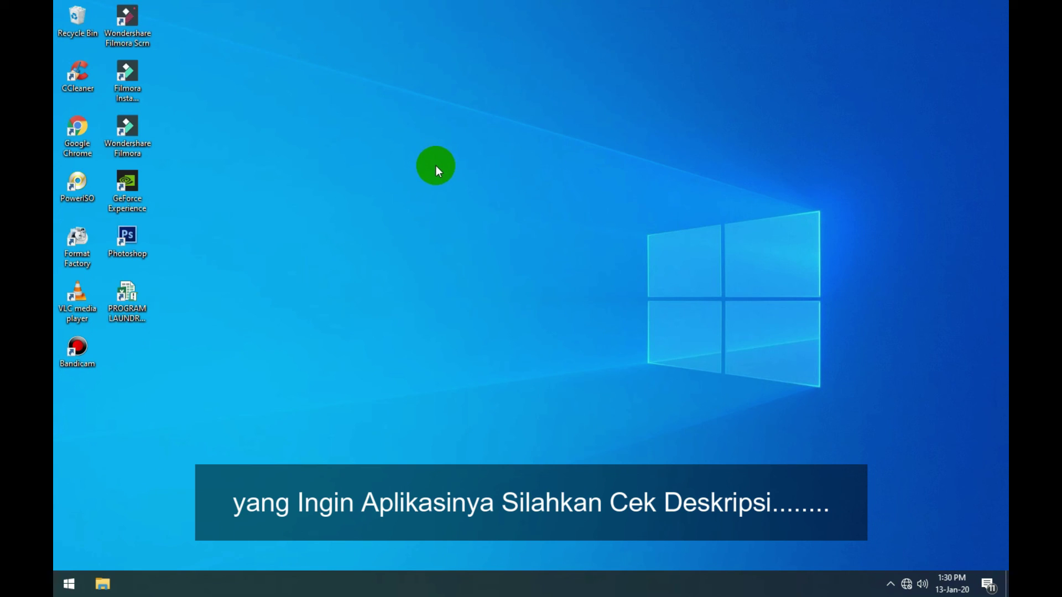